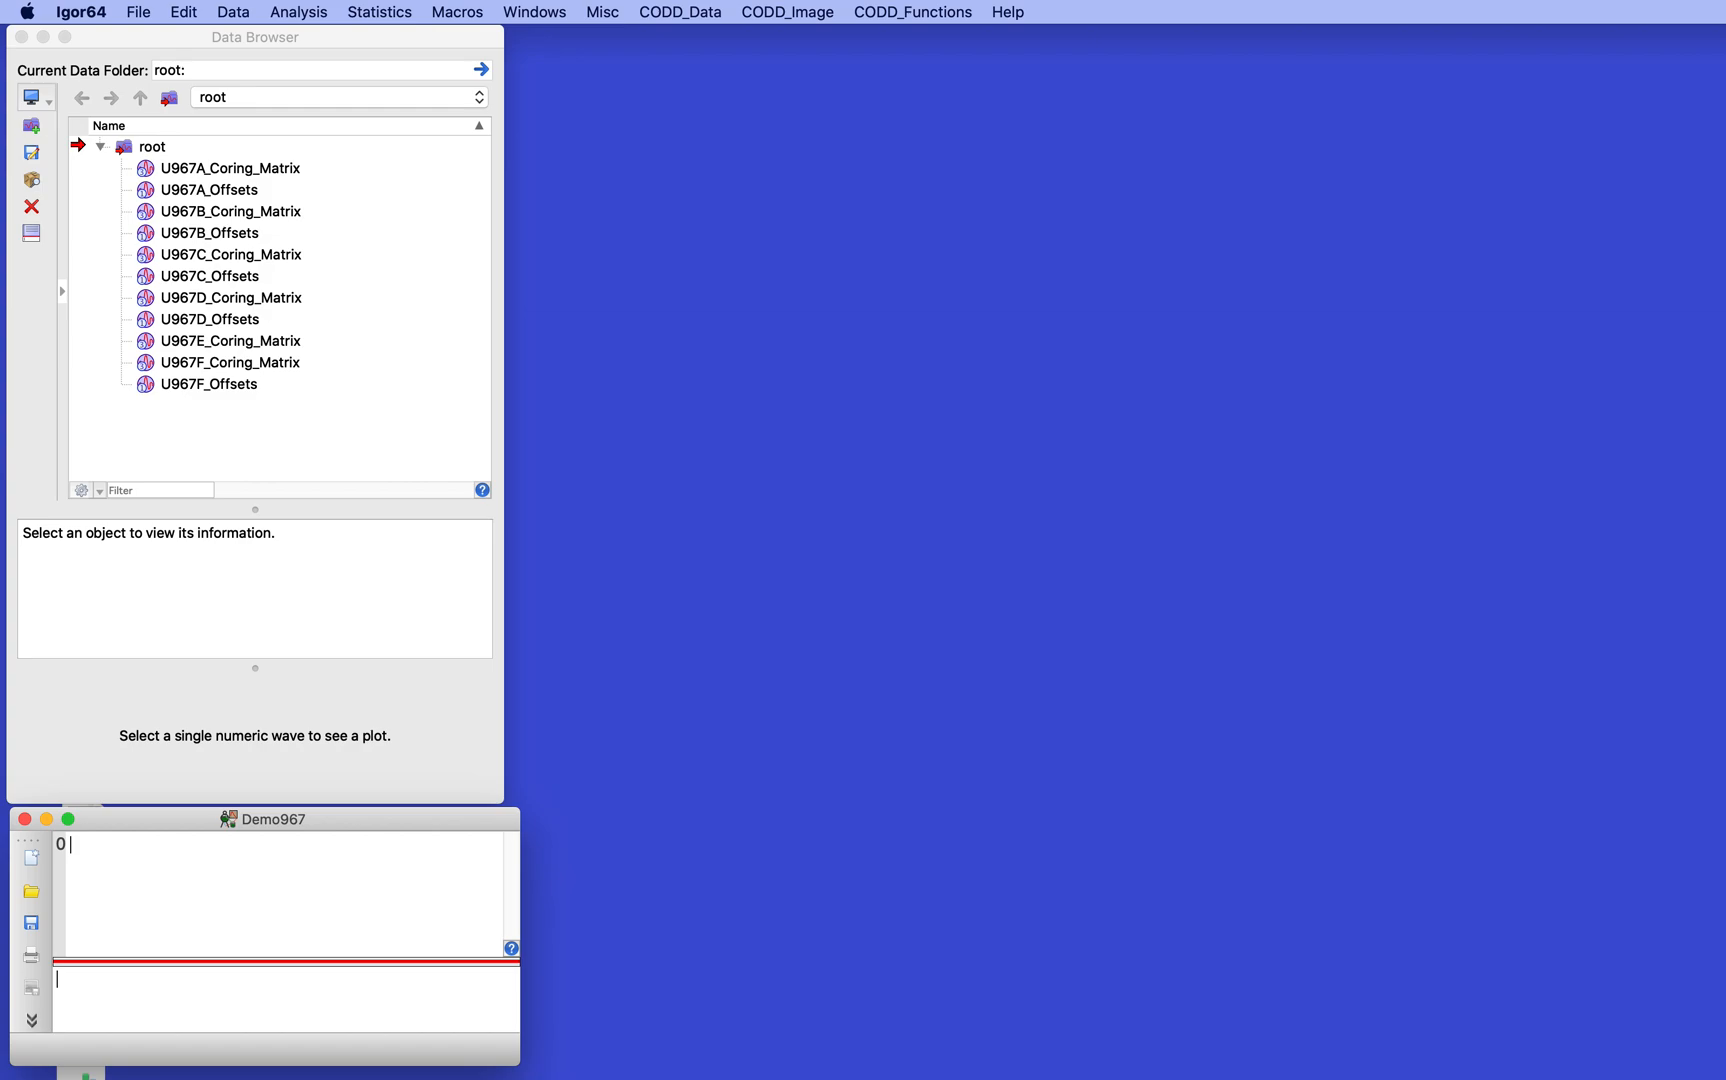
- Switch to Finder, open Includes_SpliceDataLoaders.ipf in Igor, and clear the procedure and Includes_Files folder windows away
key(super+Tab)
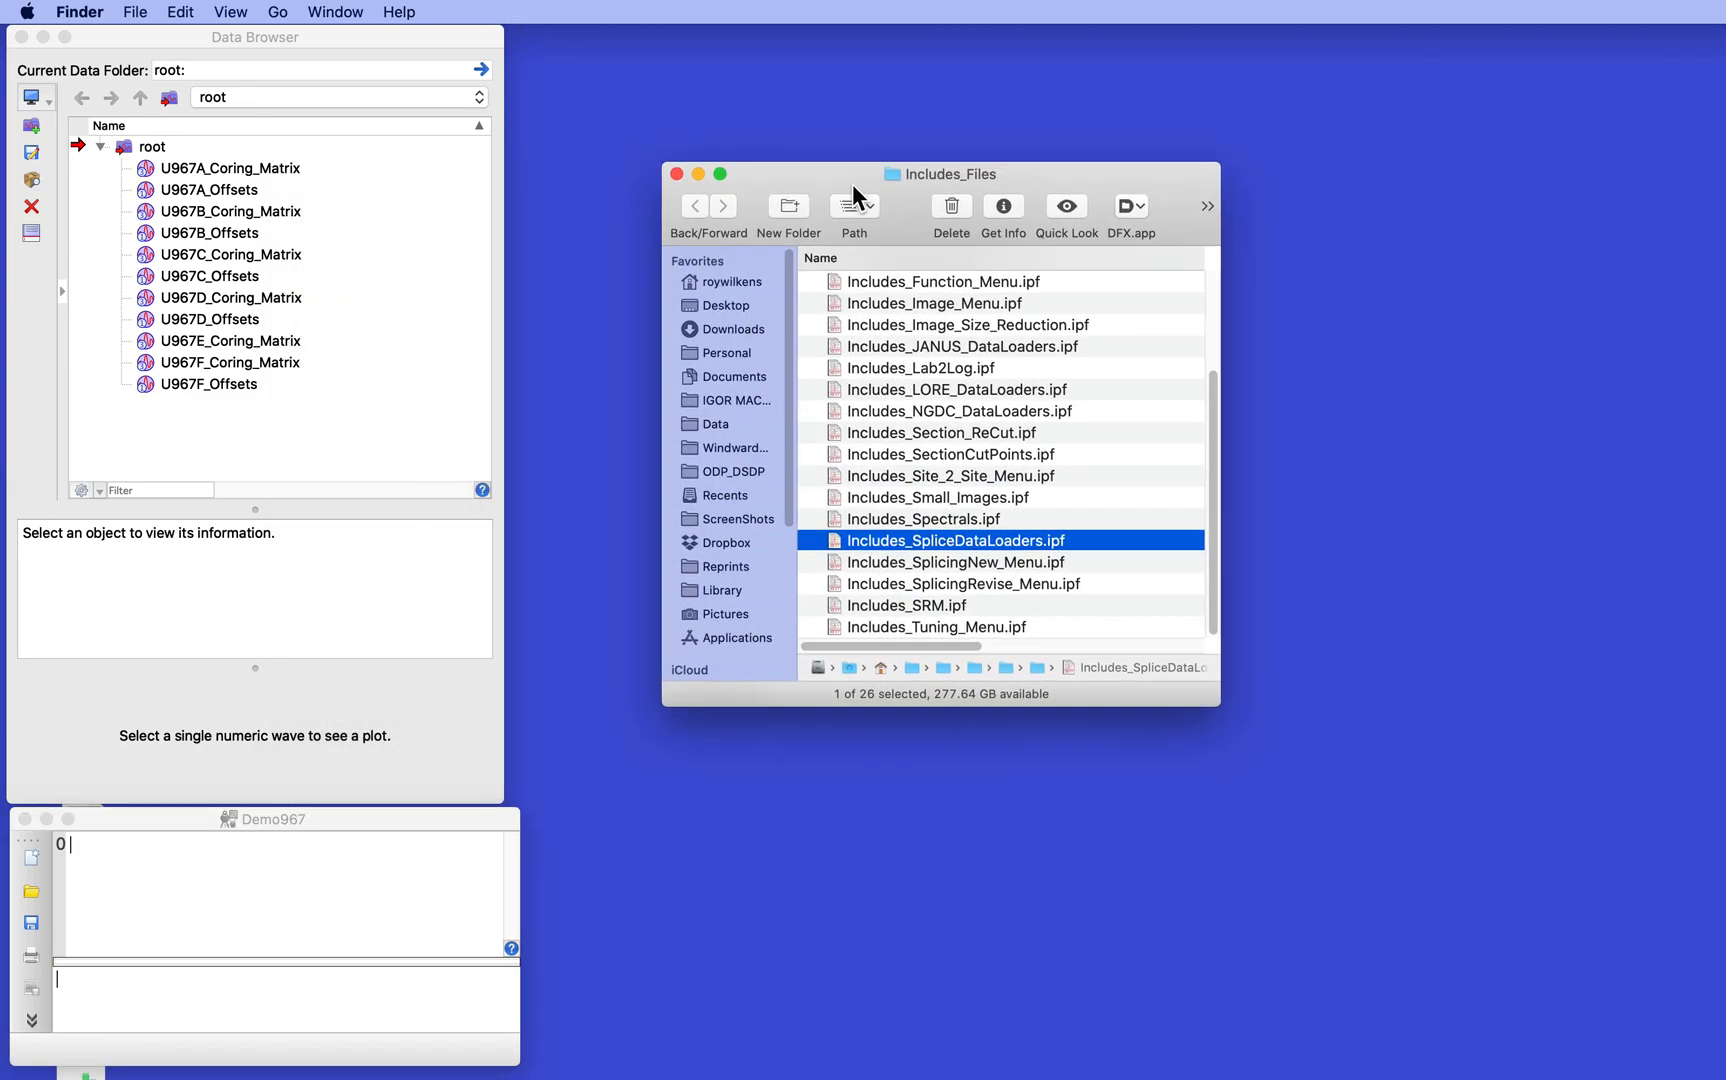
double_click(845, 540)
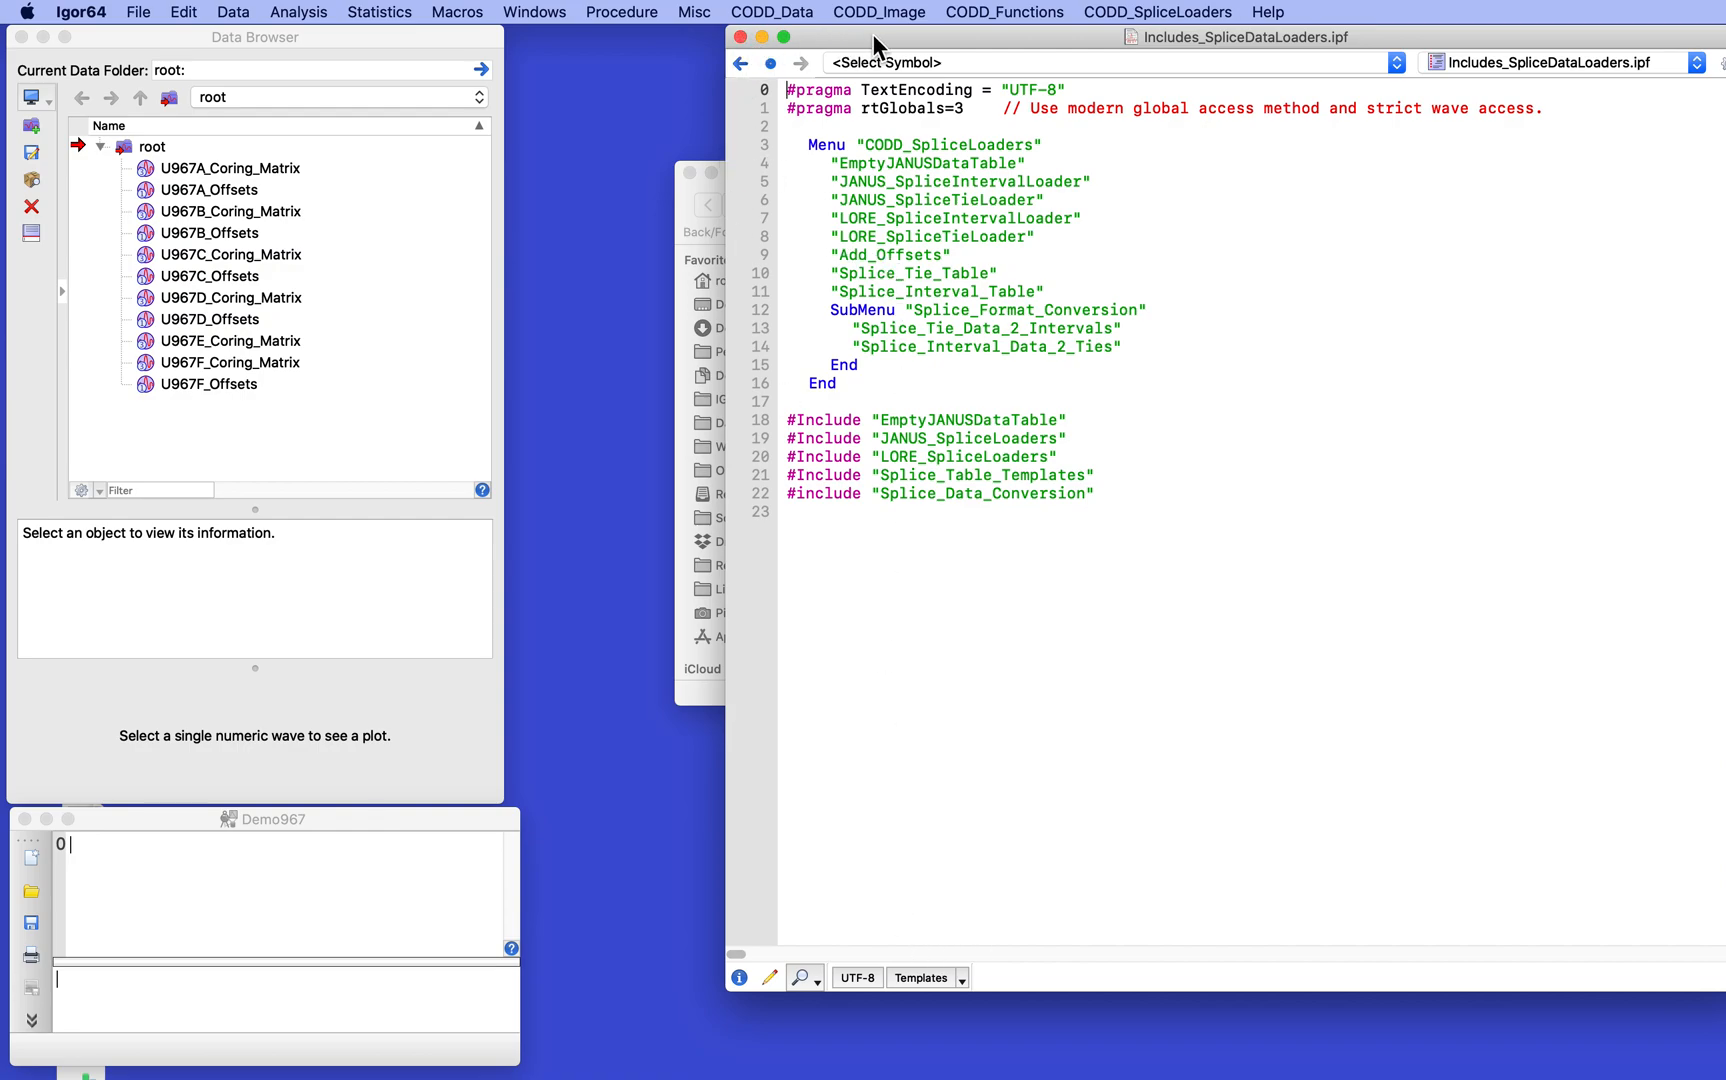
drag(873, 36, 1724, 770)
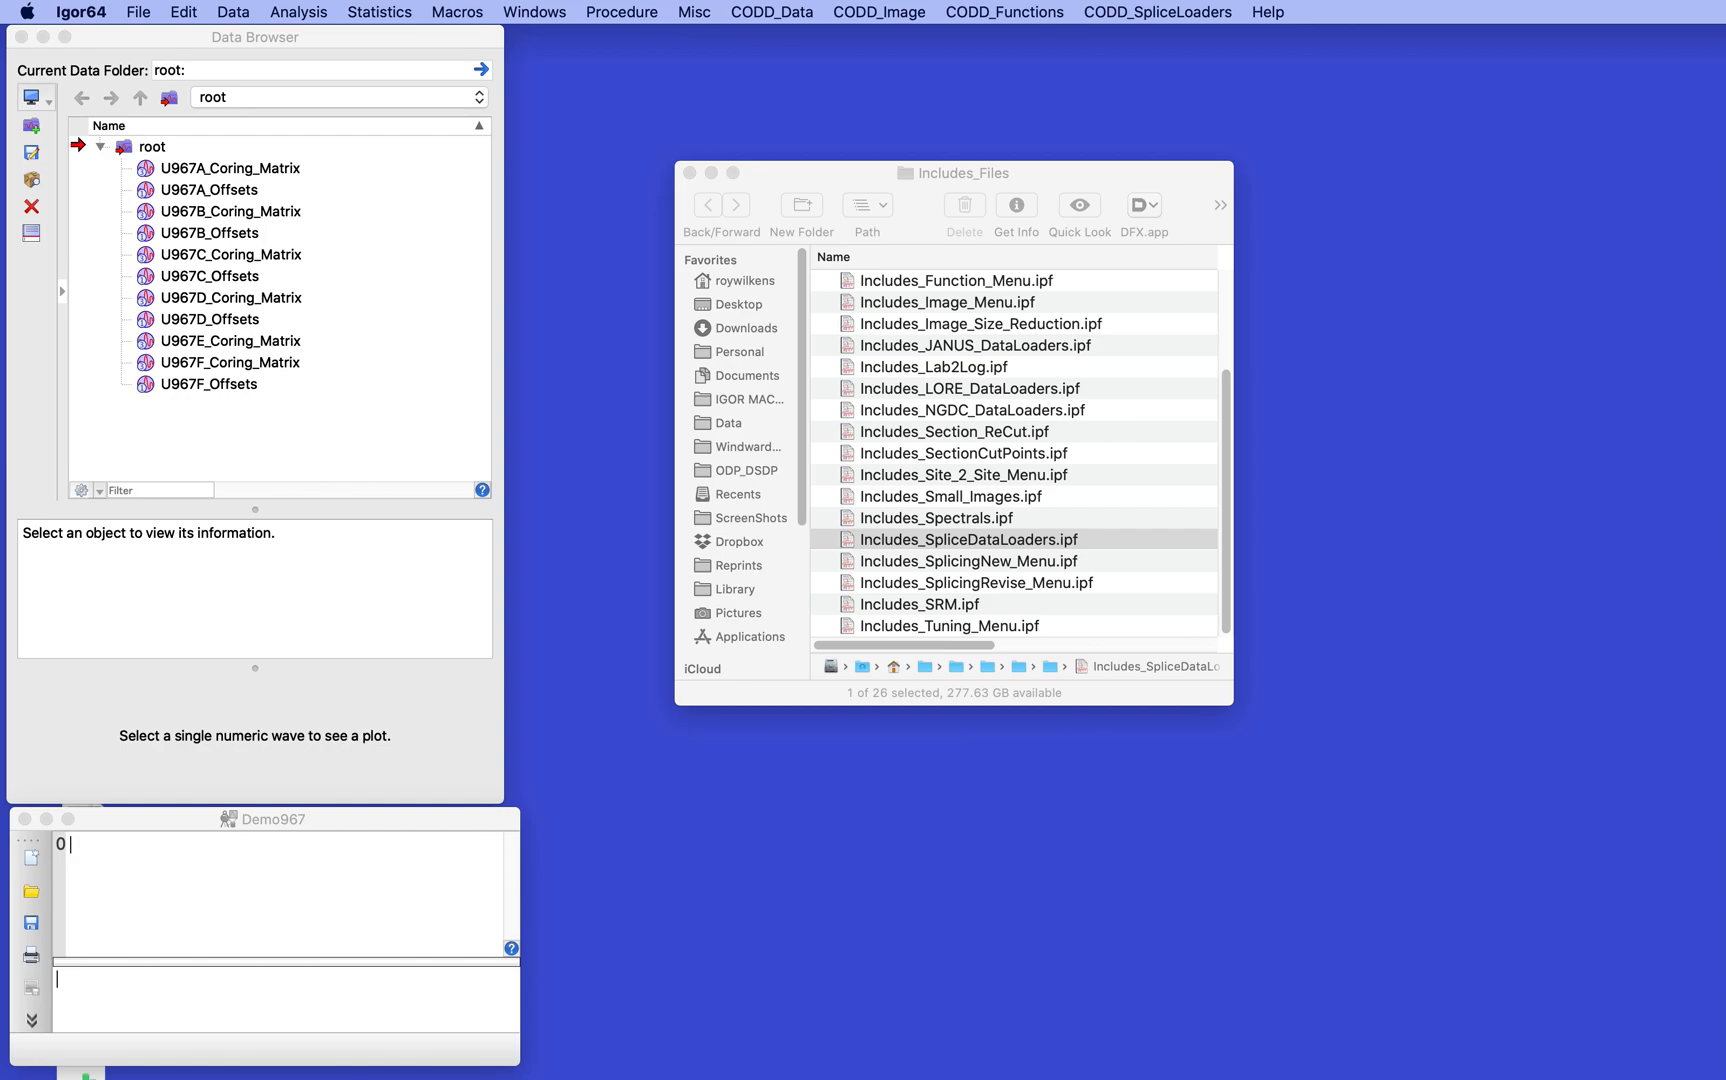
click(823, 174)
key(super+w)
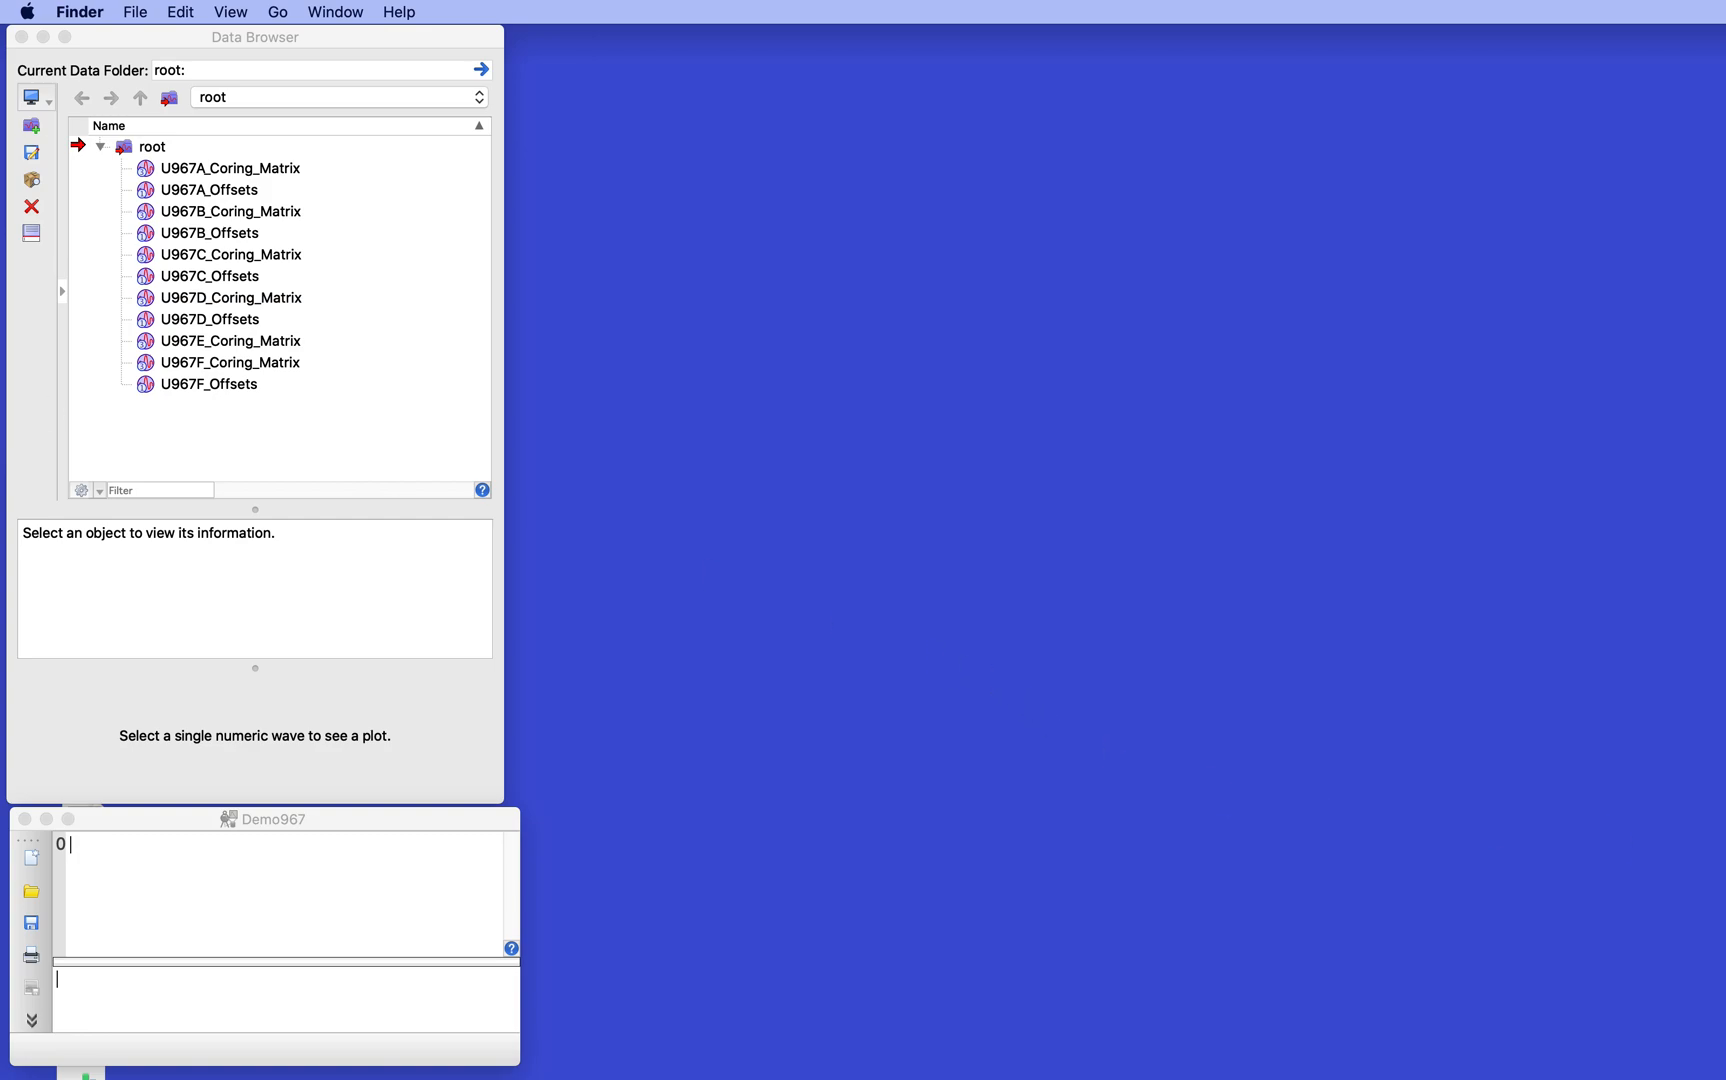
- Return to Igor and review the available CODD_SpliceLoaders commands
key(super+Tab)
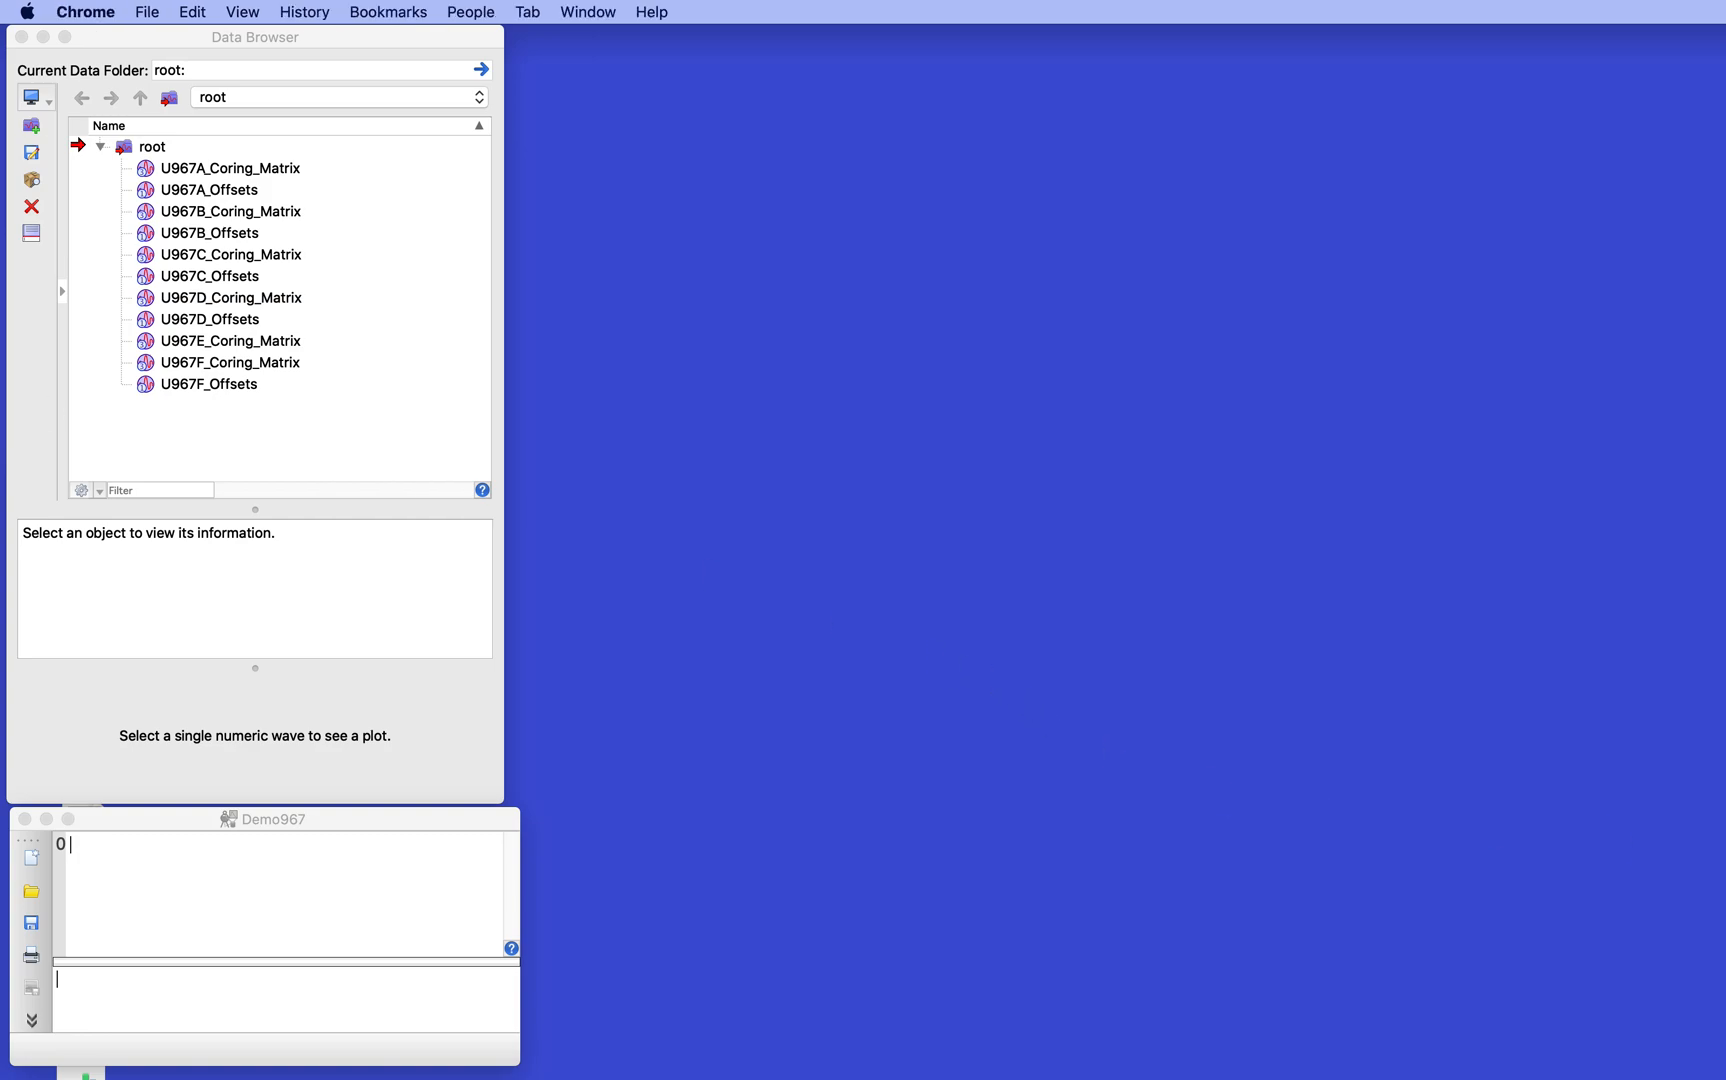
click(459, 197)
click(1057, 12)
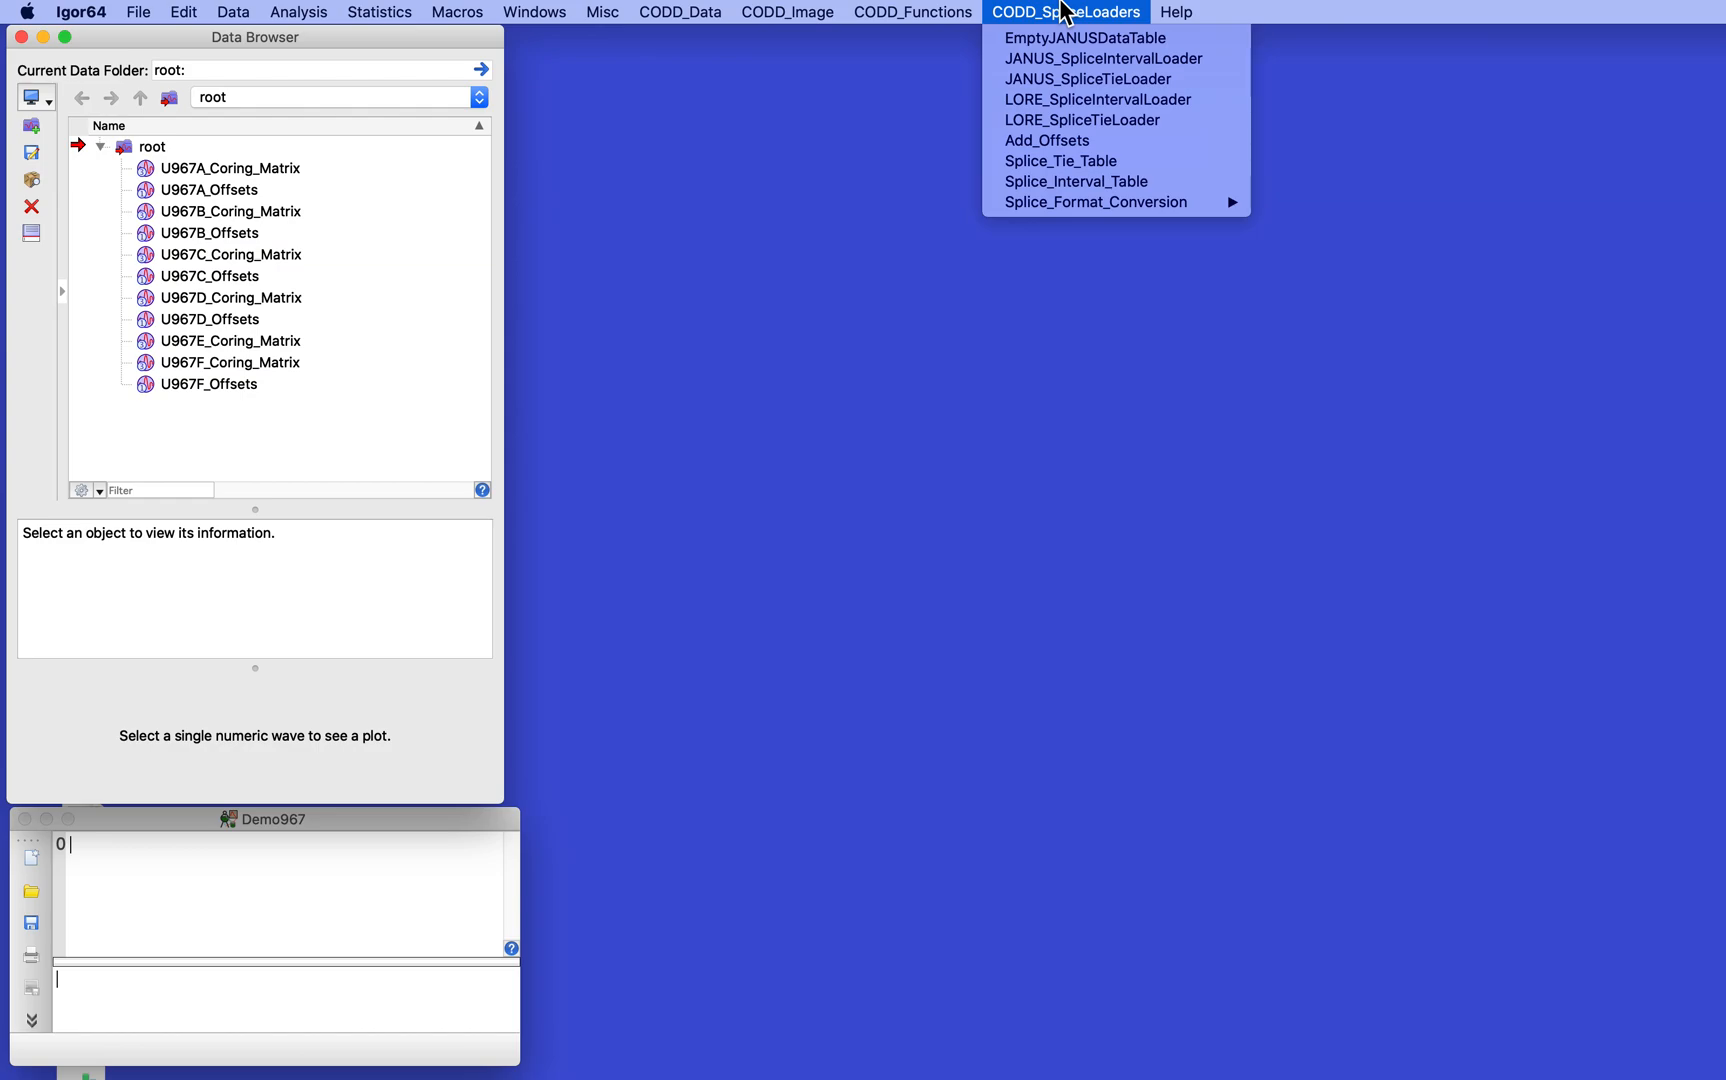
click(1063, 10)
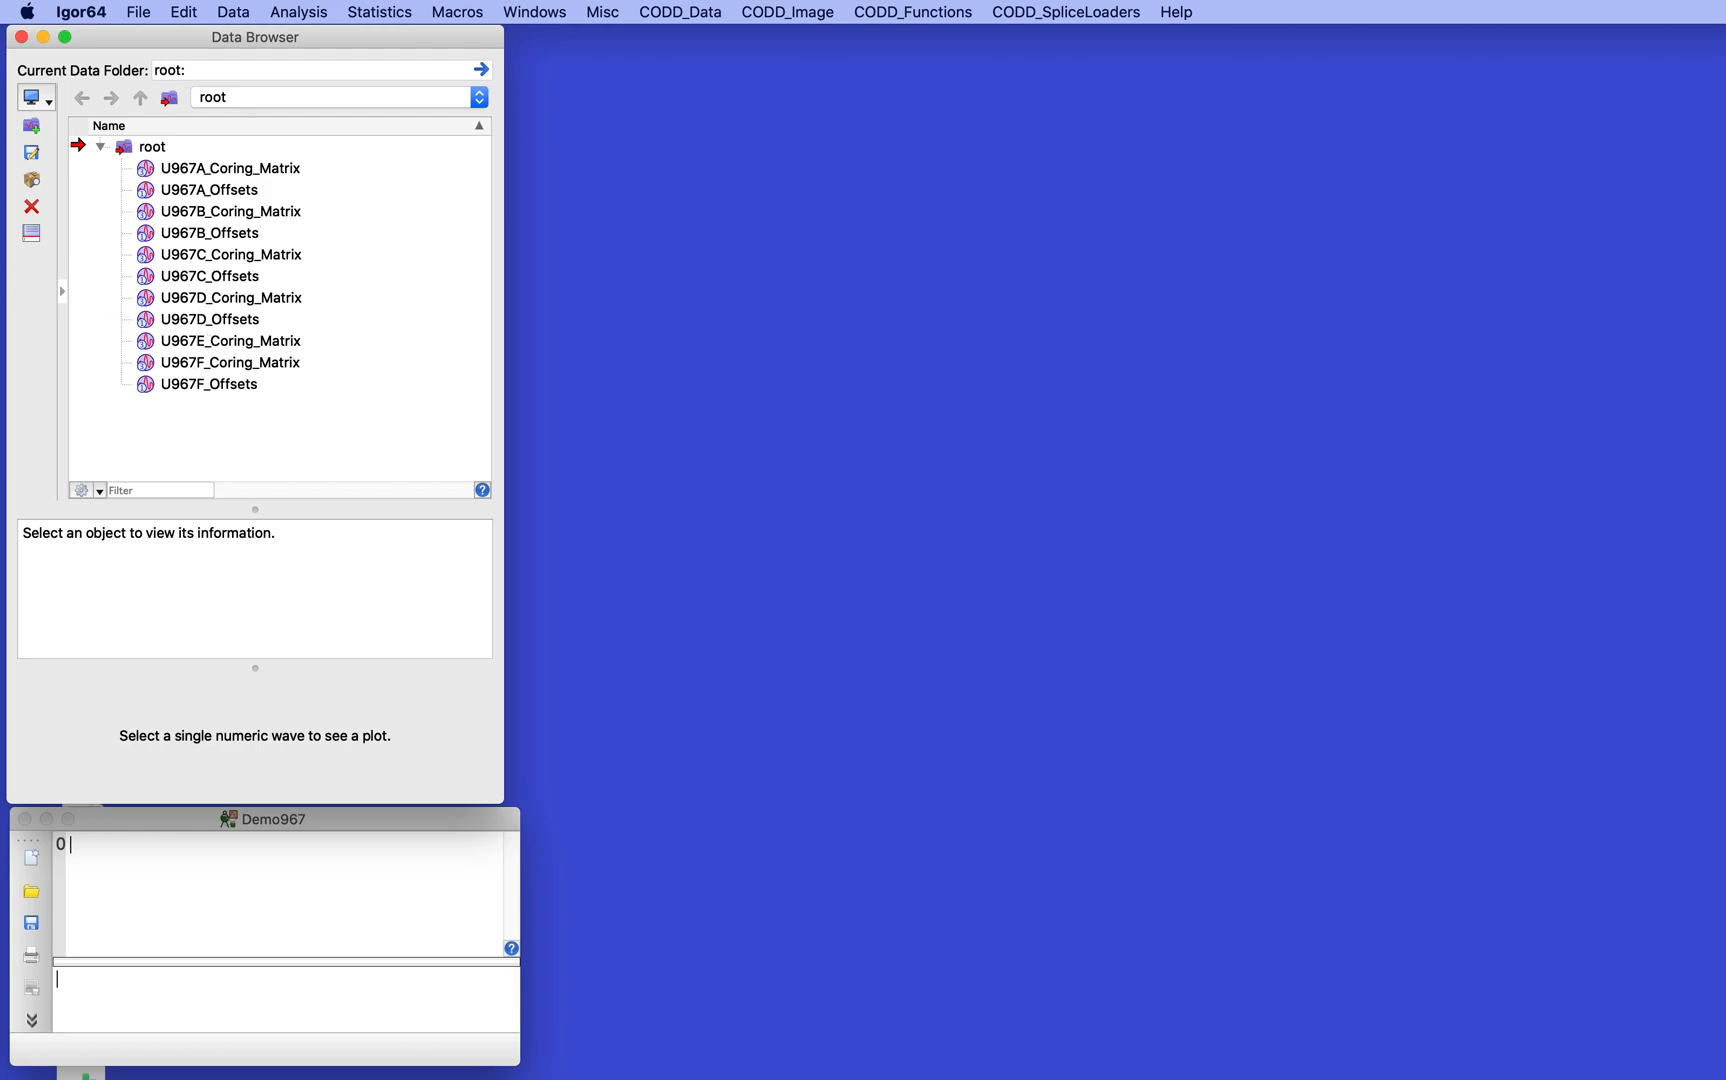
- Switch to Chrome and open the Stratigraphy Splices query from the Janus data queries page
drag(2, 420, 1205, 46)
scroll(1048, 415, up, 10)
scroll(1048, 415, up, 3)
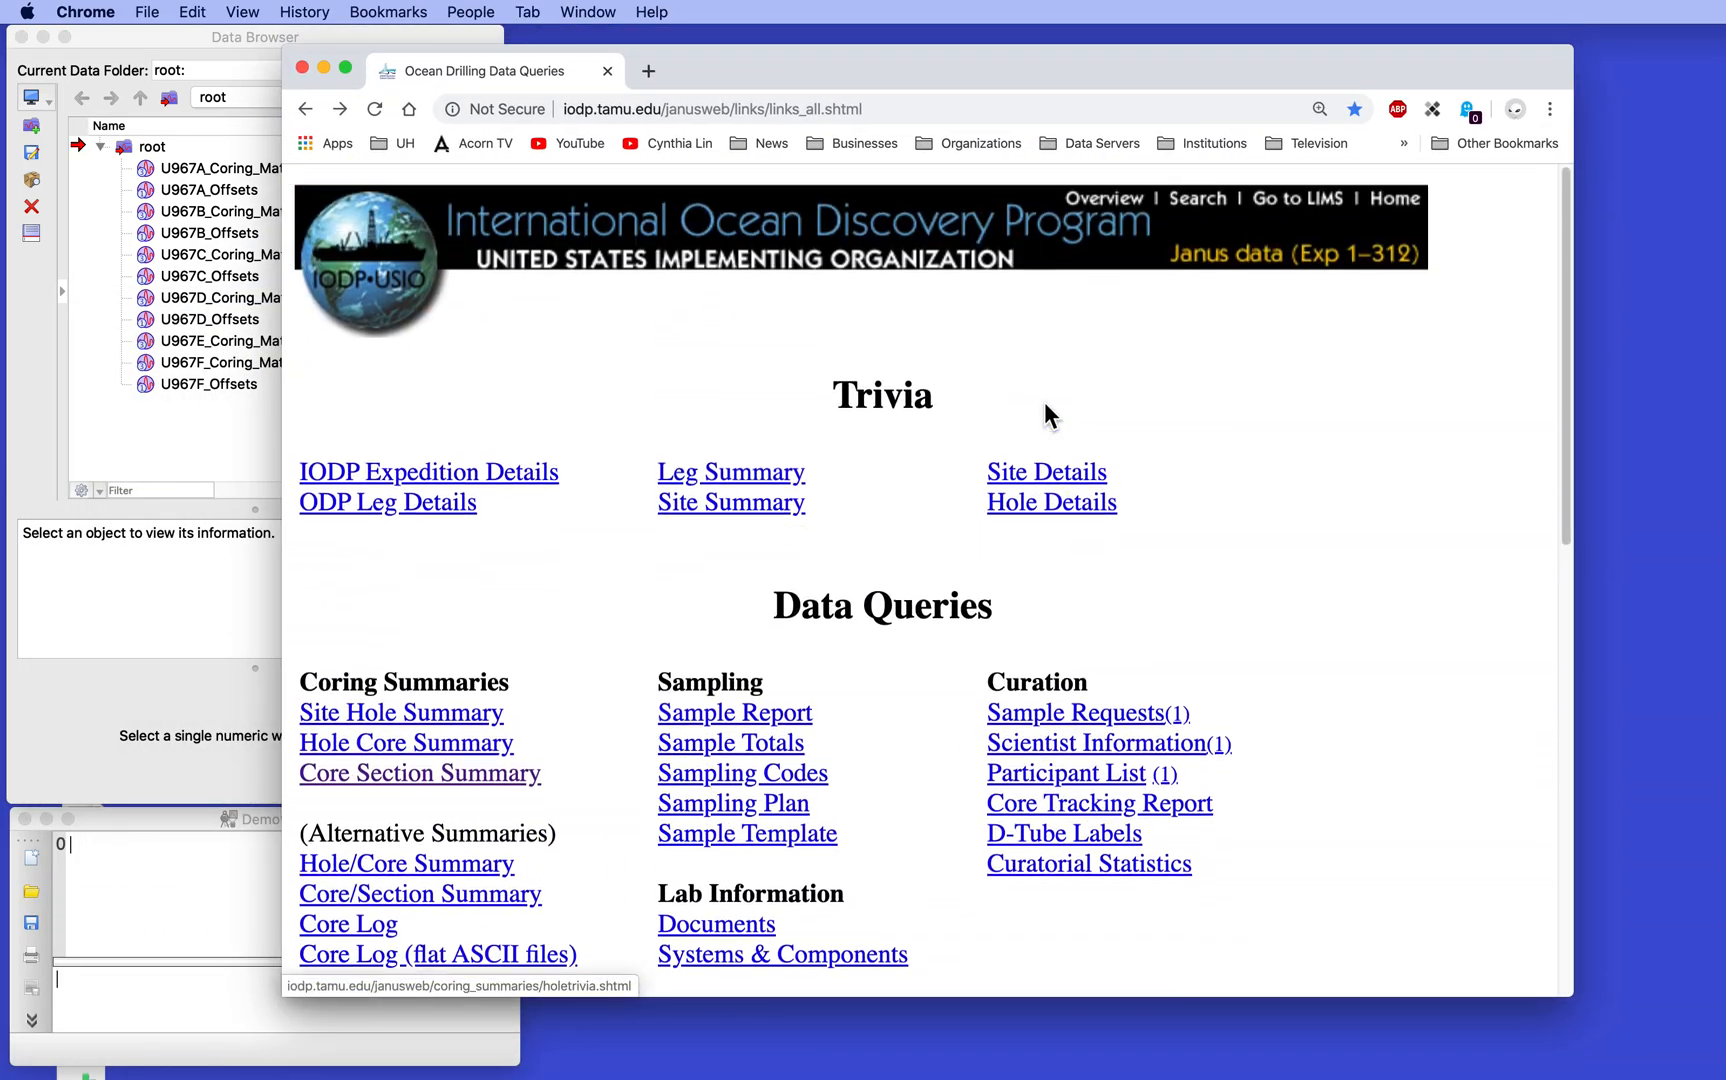
scroll(1013, 401, down, 5)
scroll(1013, 401, down, 6)
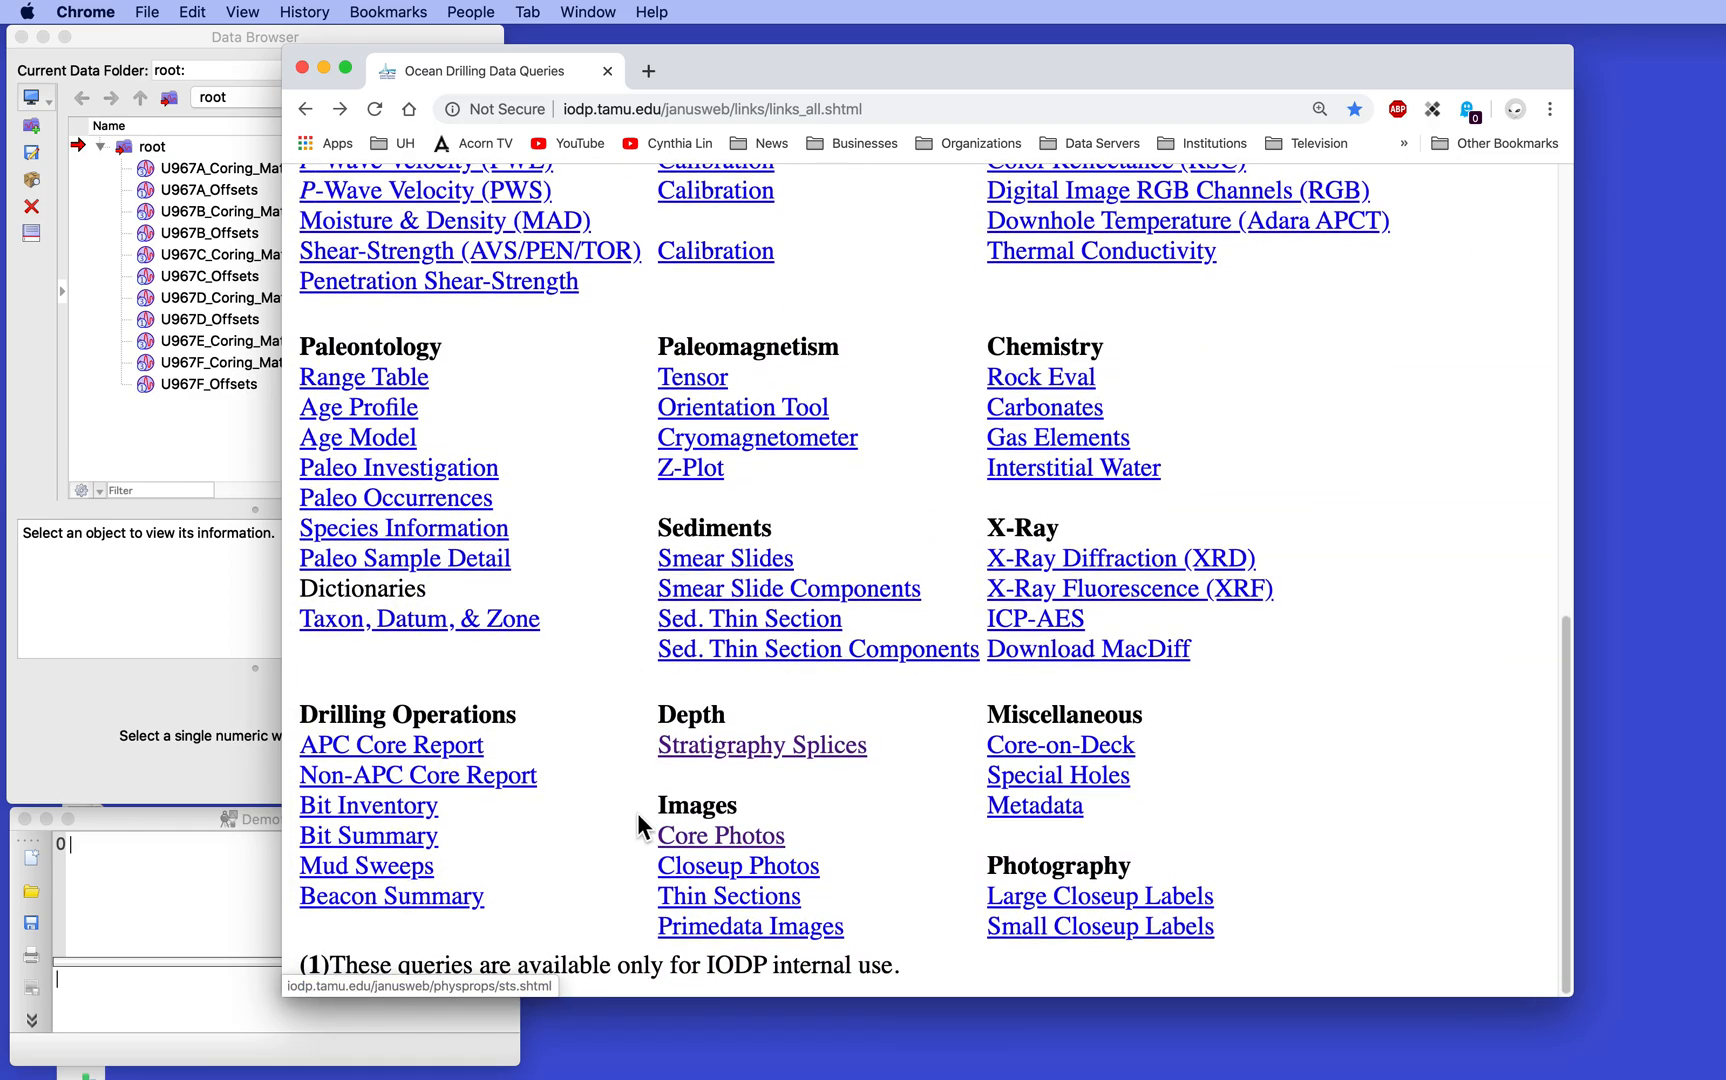
click(760, 746)
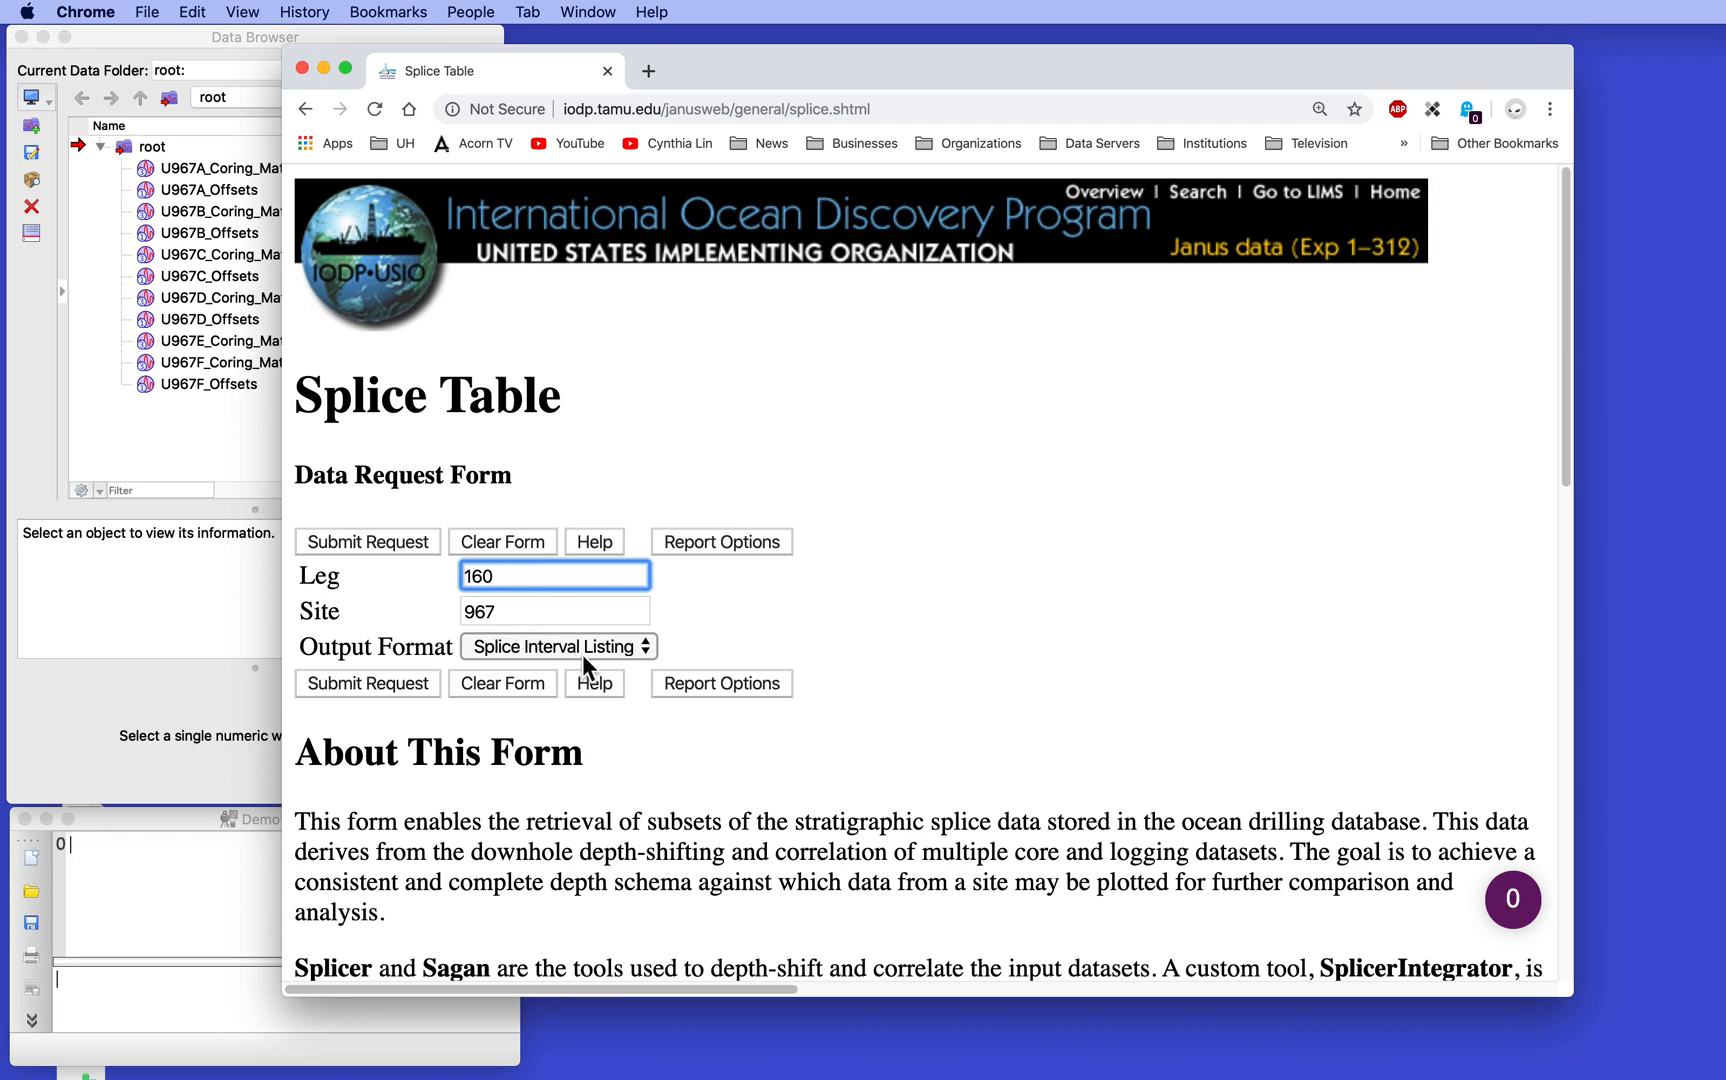
- Submit the Leg 160, Site 967 splice request with Splice Tie Points output, and copy the full results table including its header row
click(642, 646)
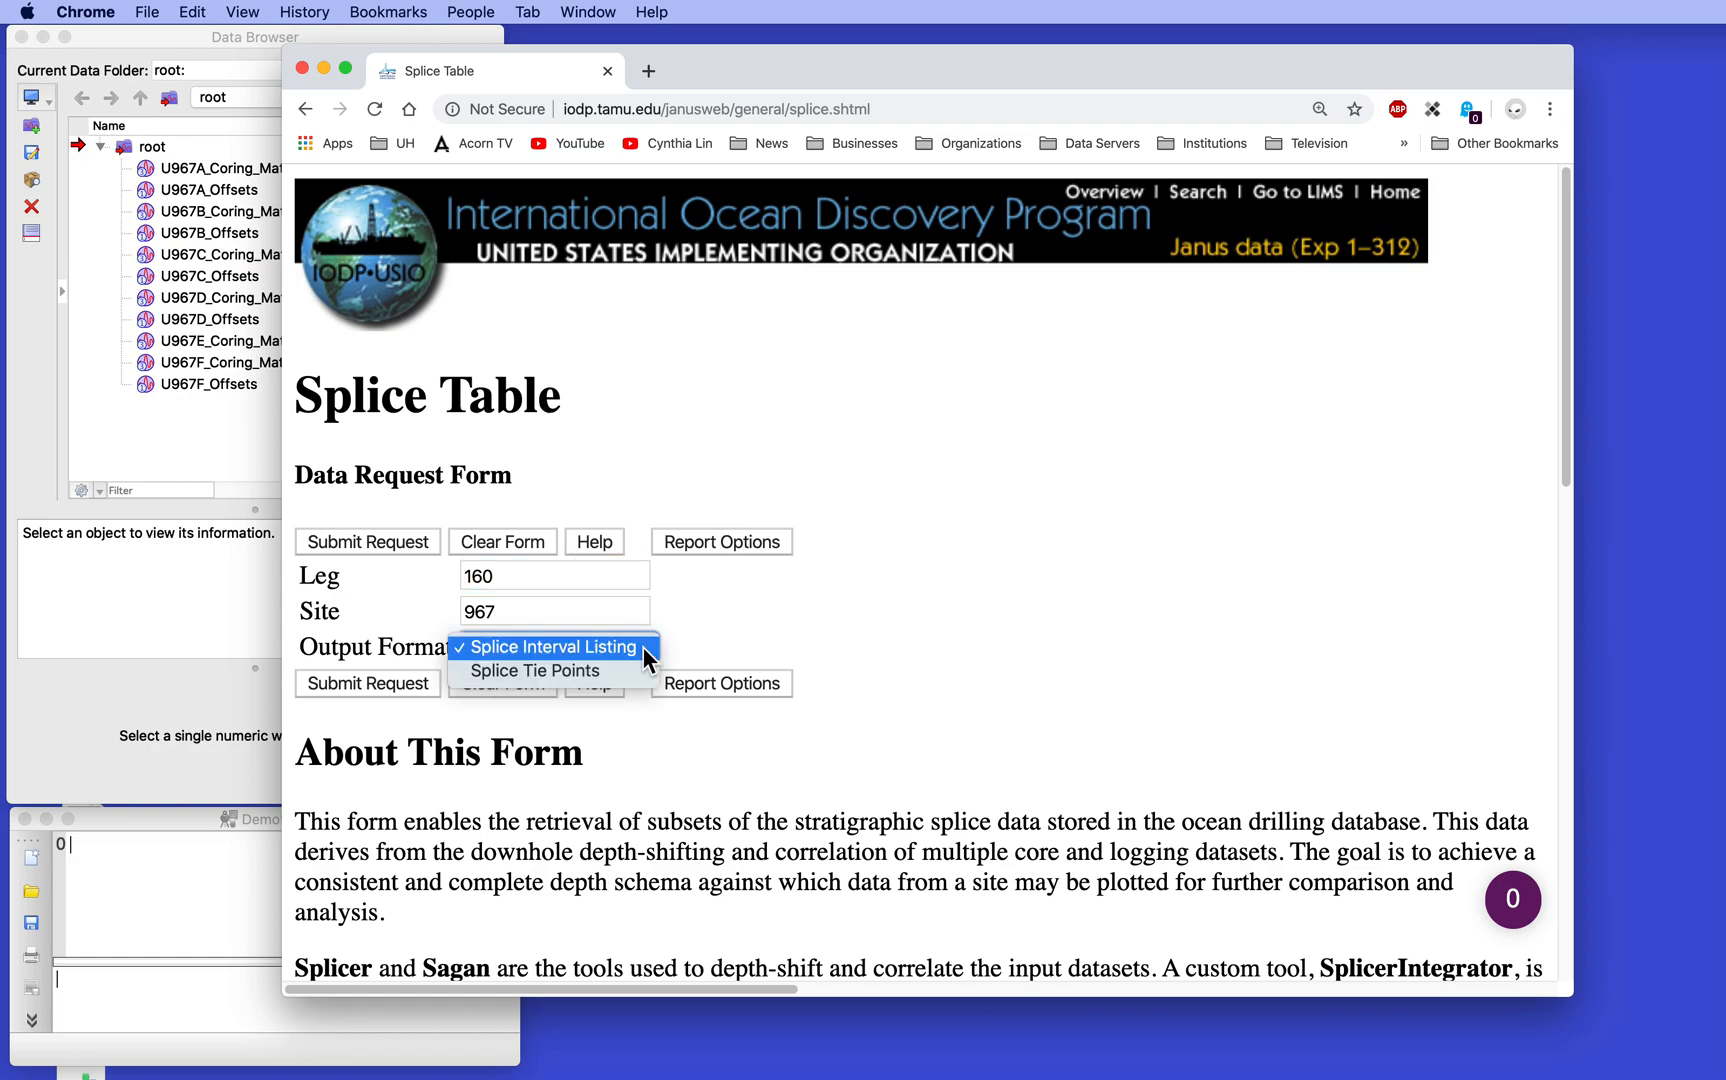
click(557, 672)
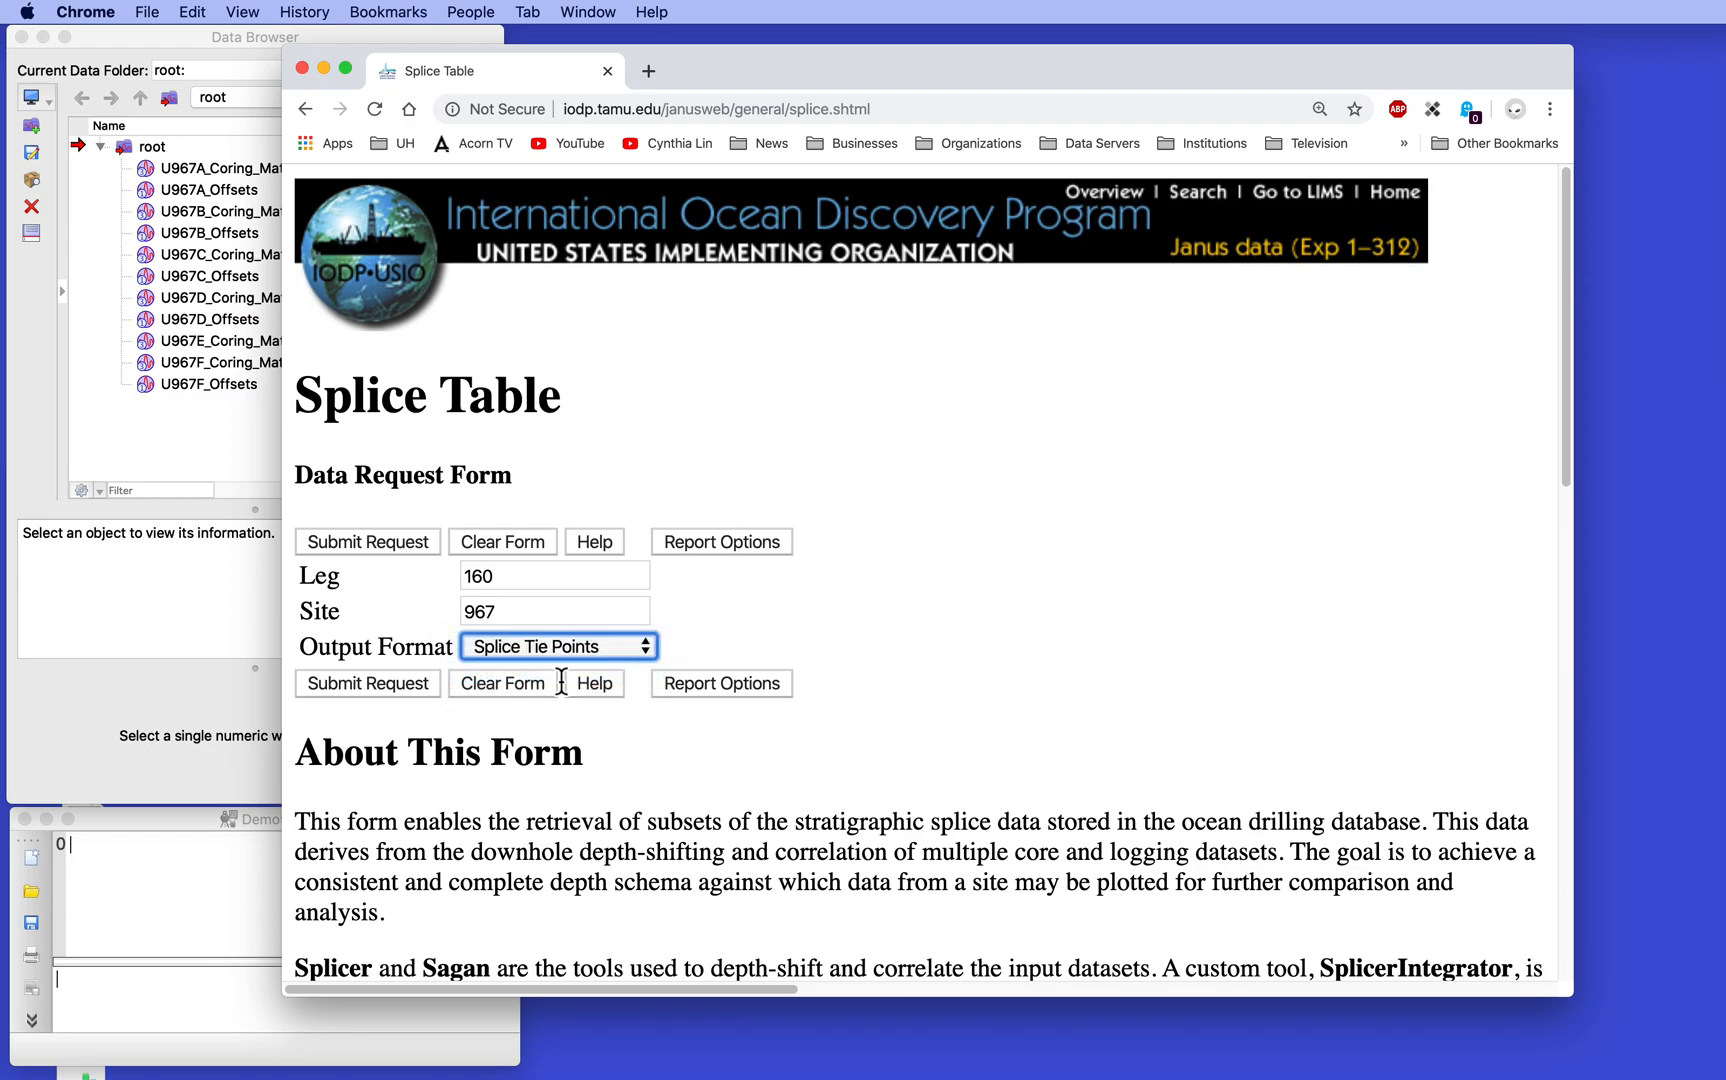
click(392, 684)
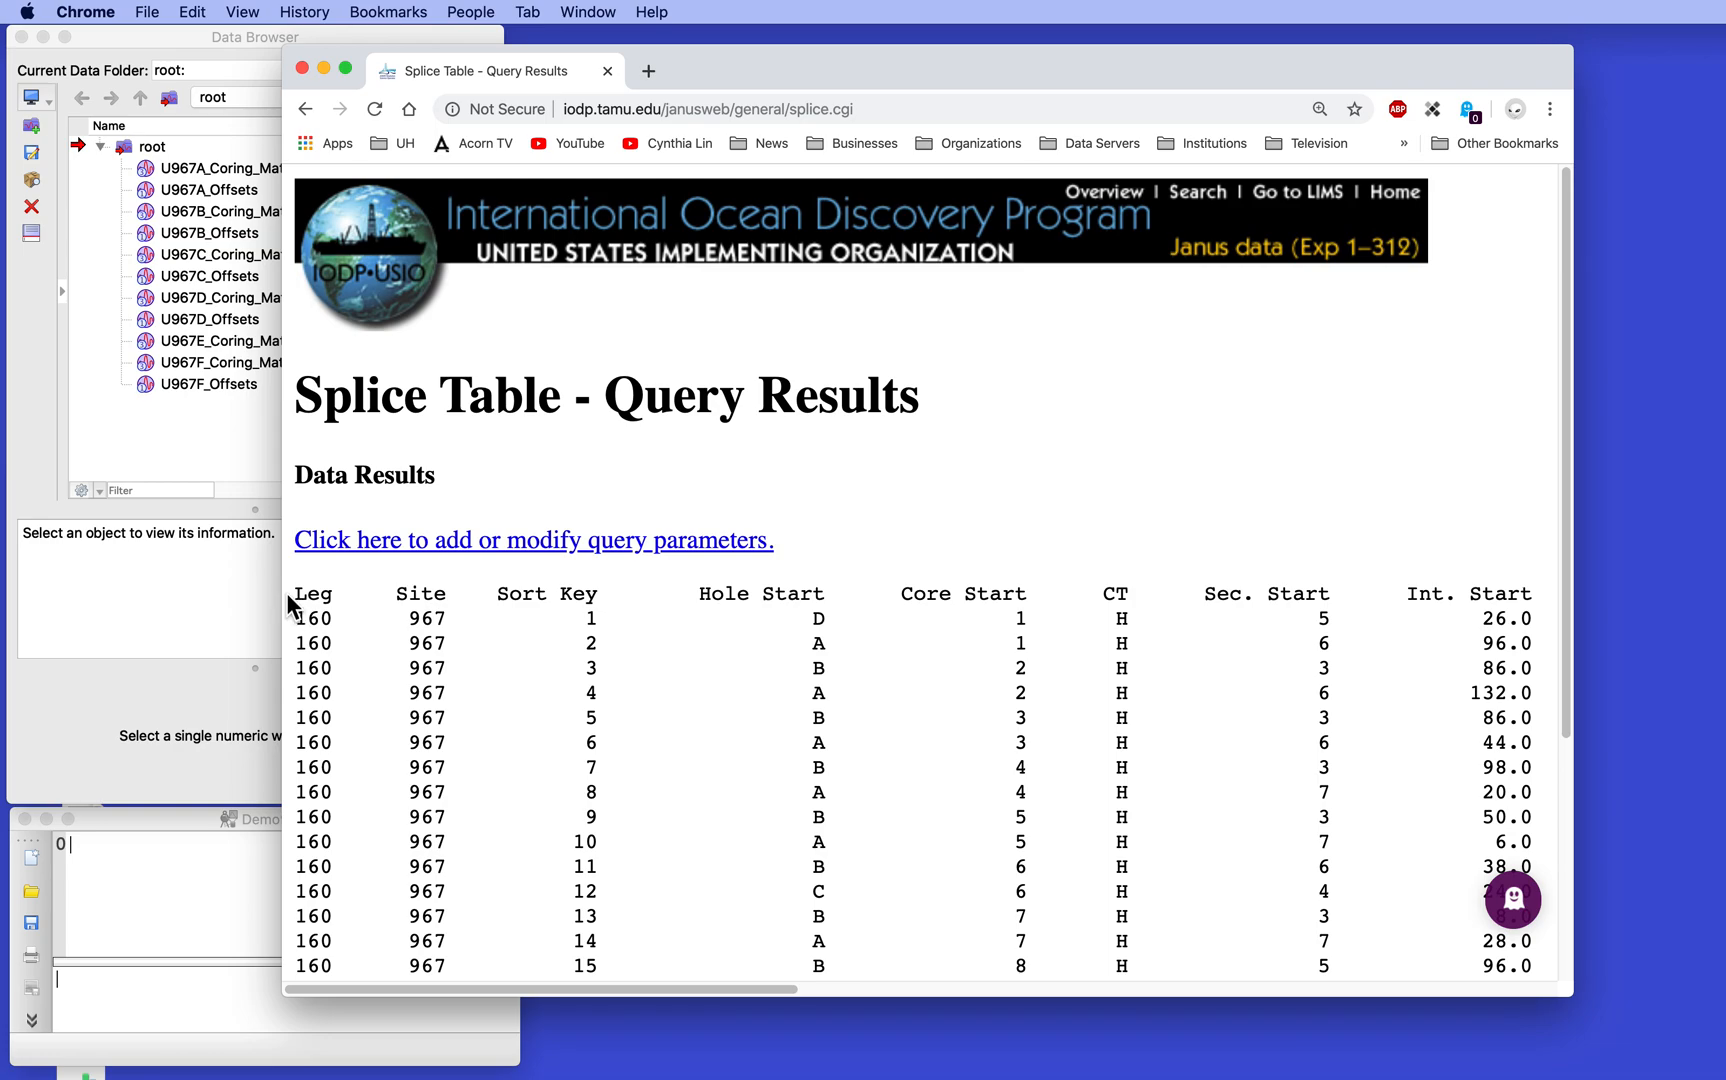
drag(293, 598, 289, 887)
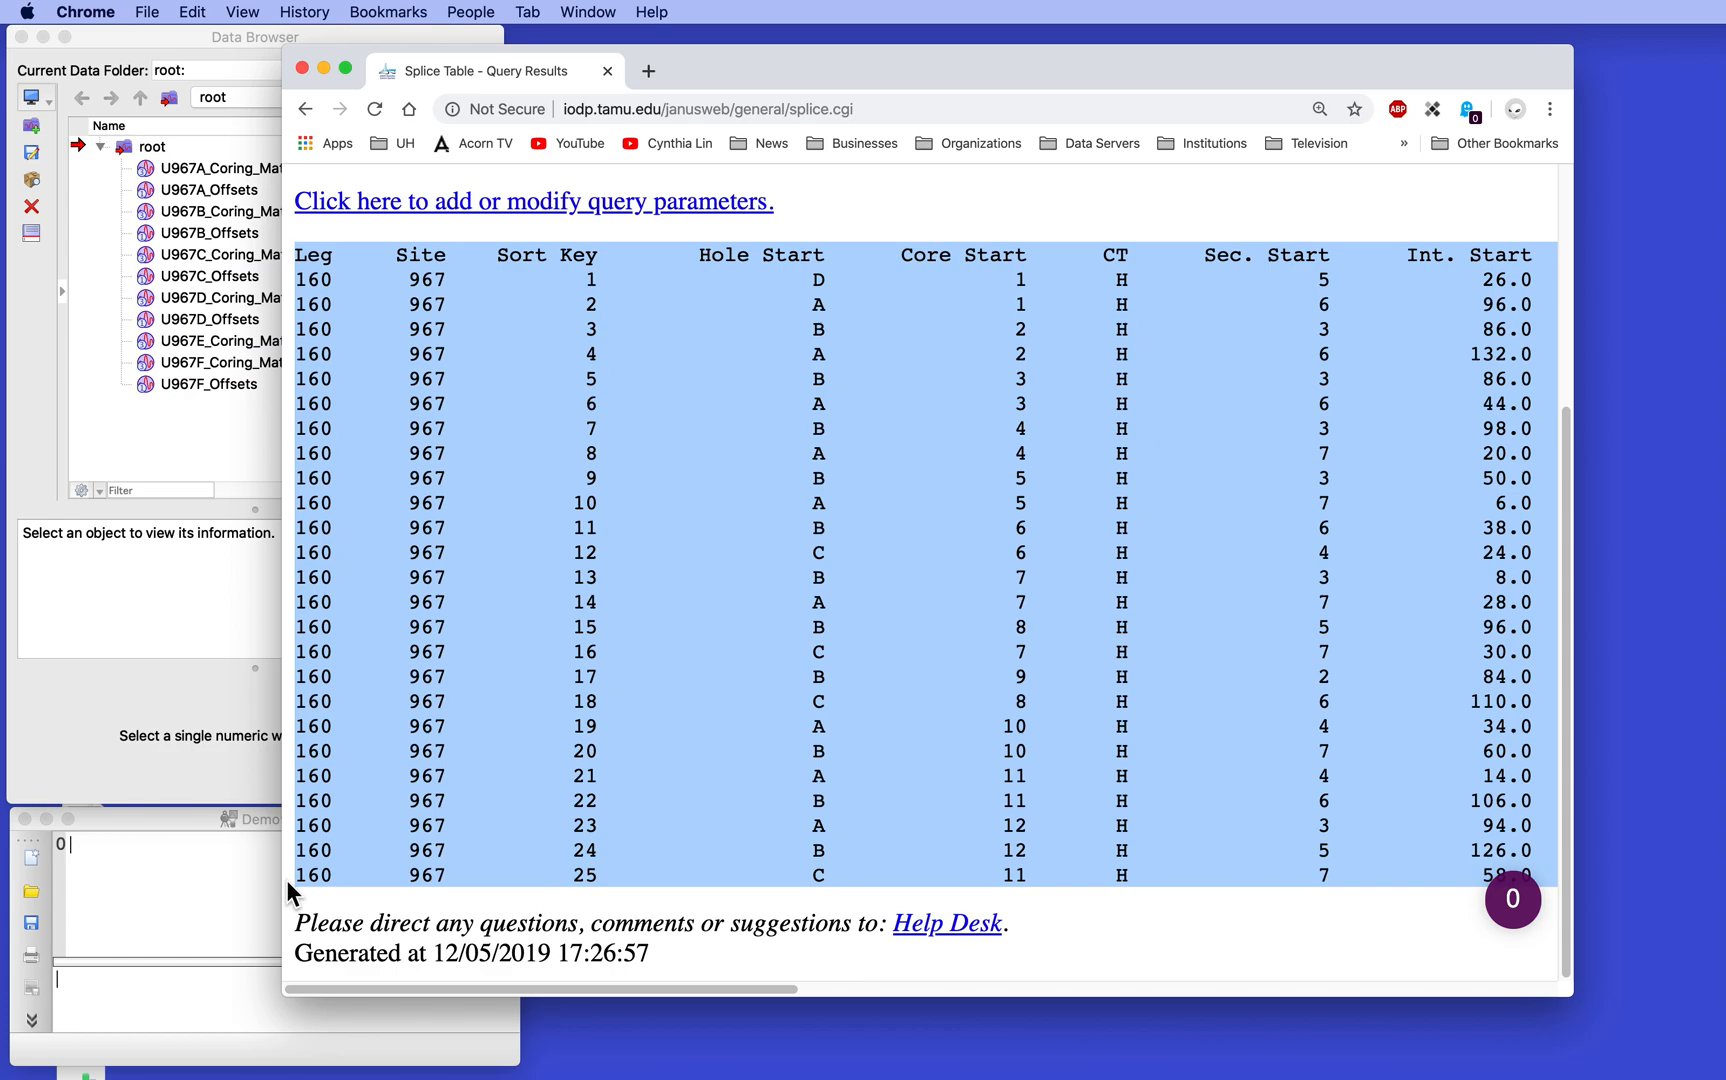
double_click(764, 66)
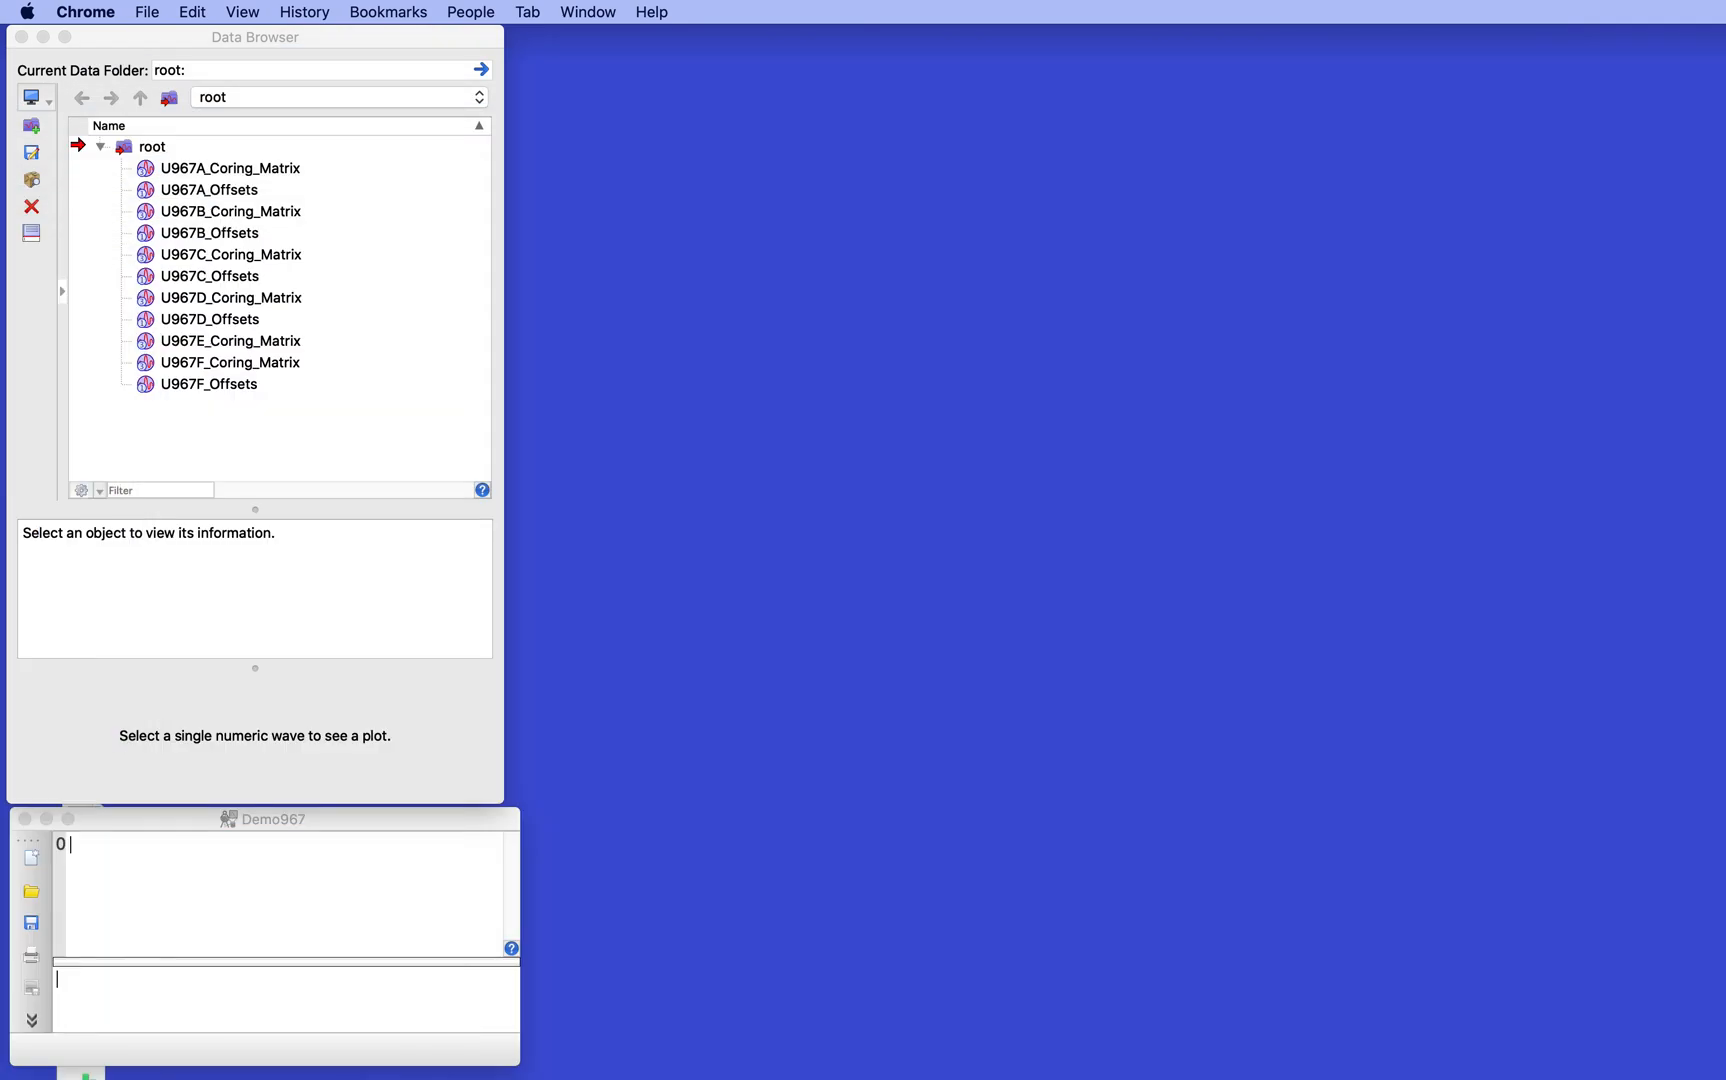
- Switch back to Igor and create an empty JANUS data table for the splice data
click(378, 292)
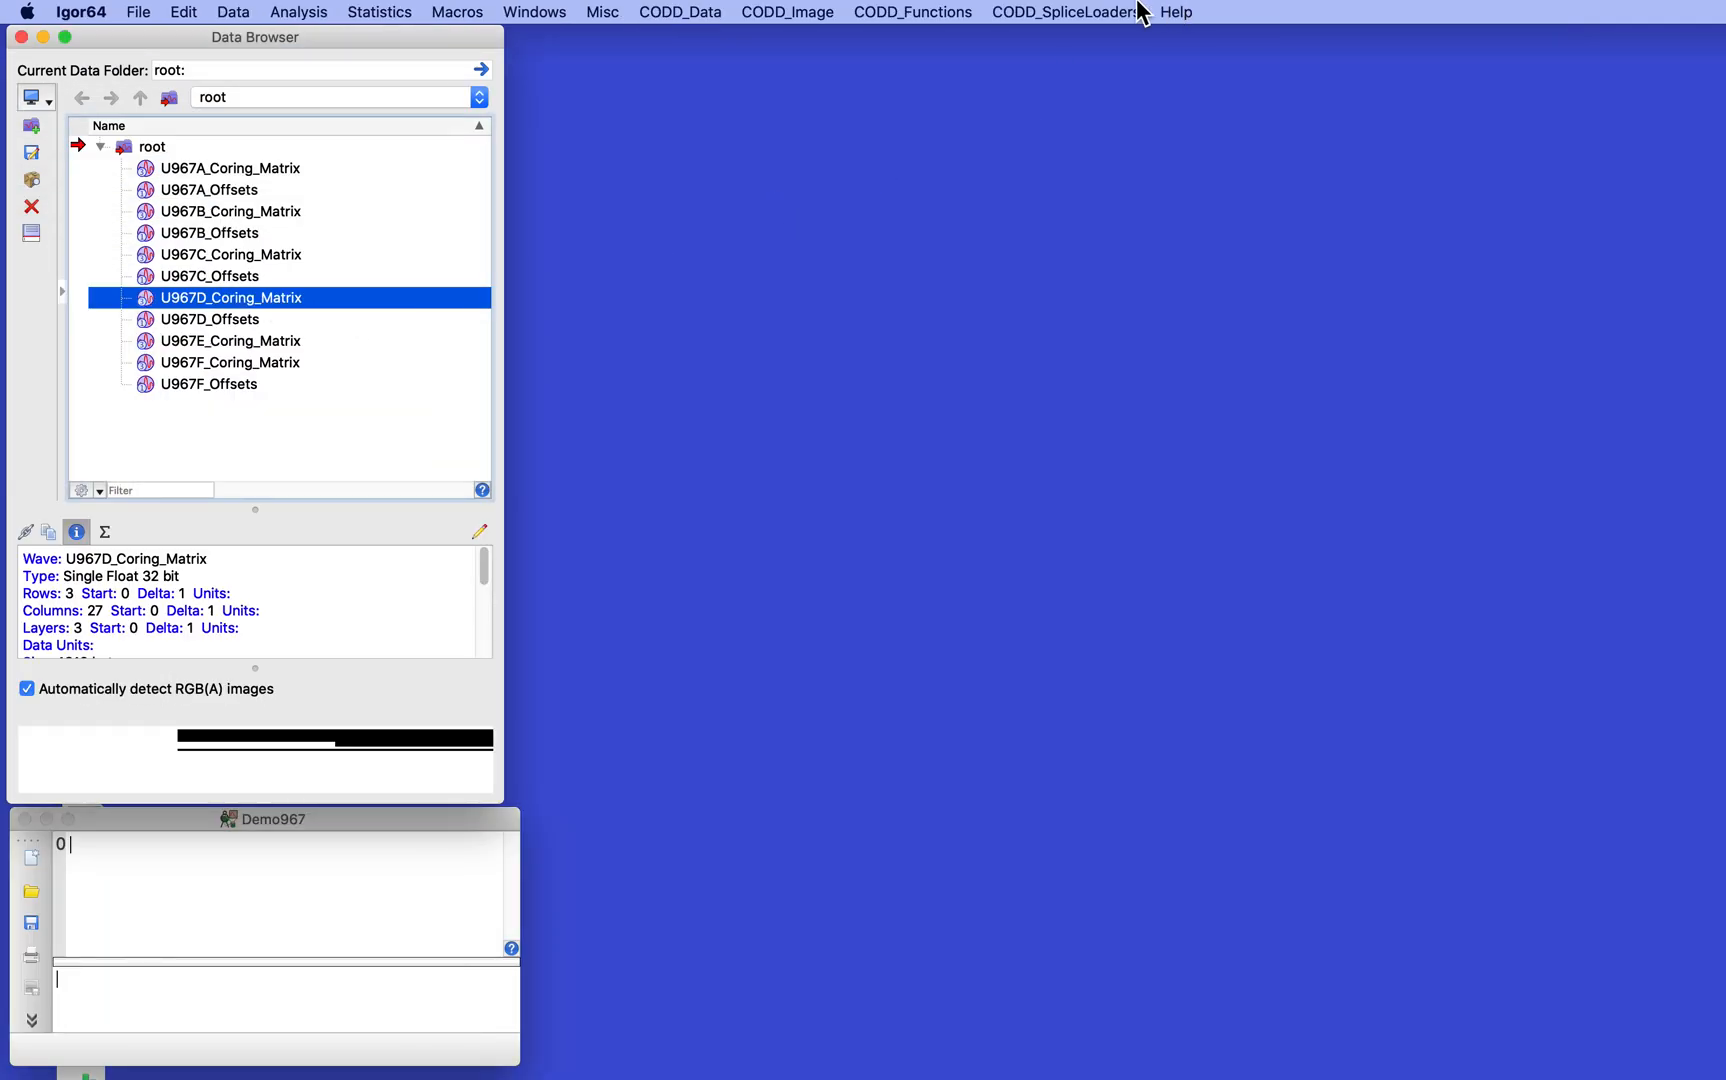
click(1080, 12)
click(988, 38)
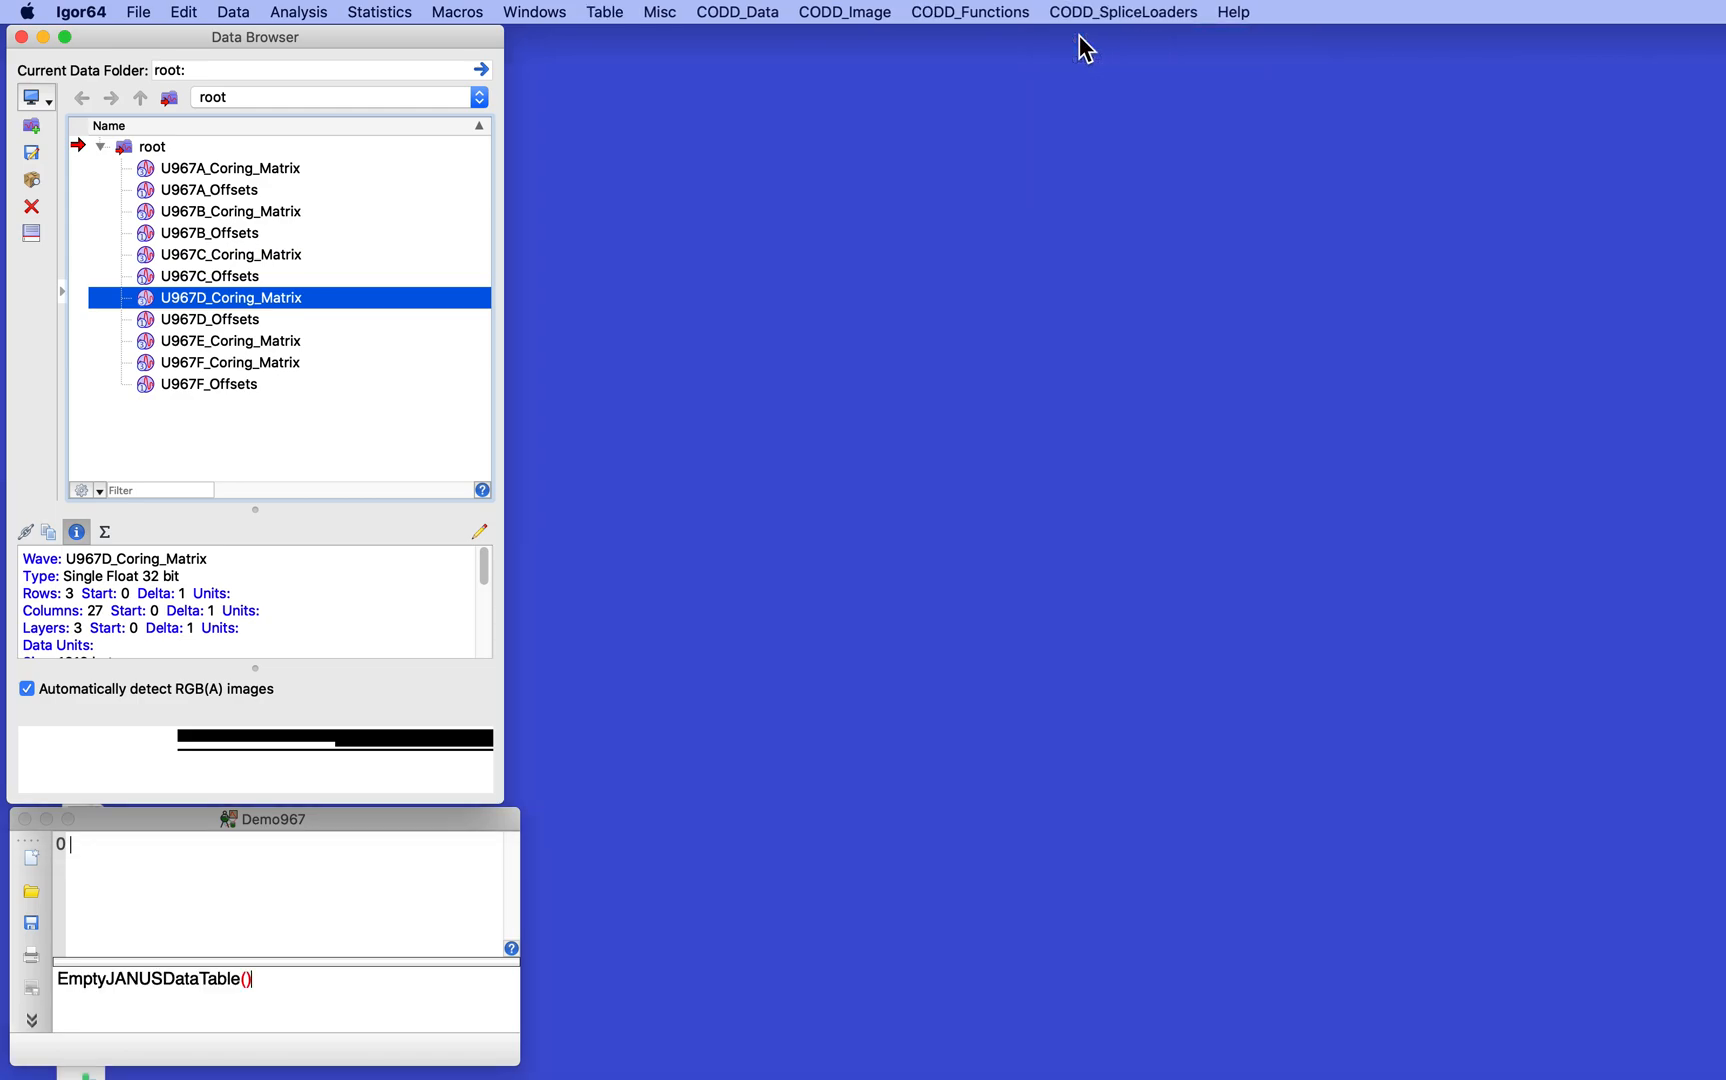
- Paste the copied splice tie data into the JANUS table, clearing the first duplicate CT wave name before loading
key(super+v)
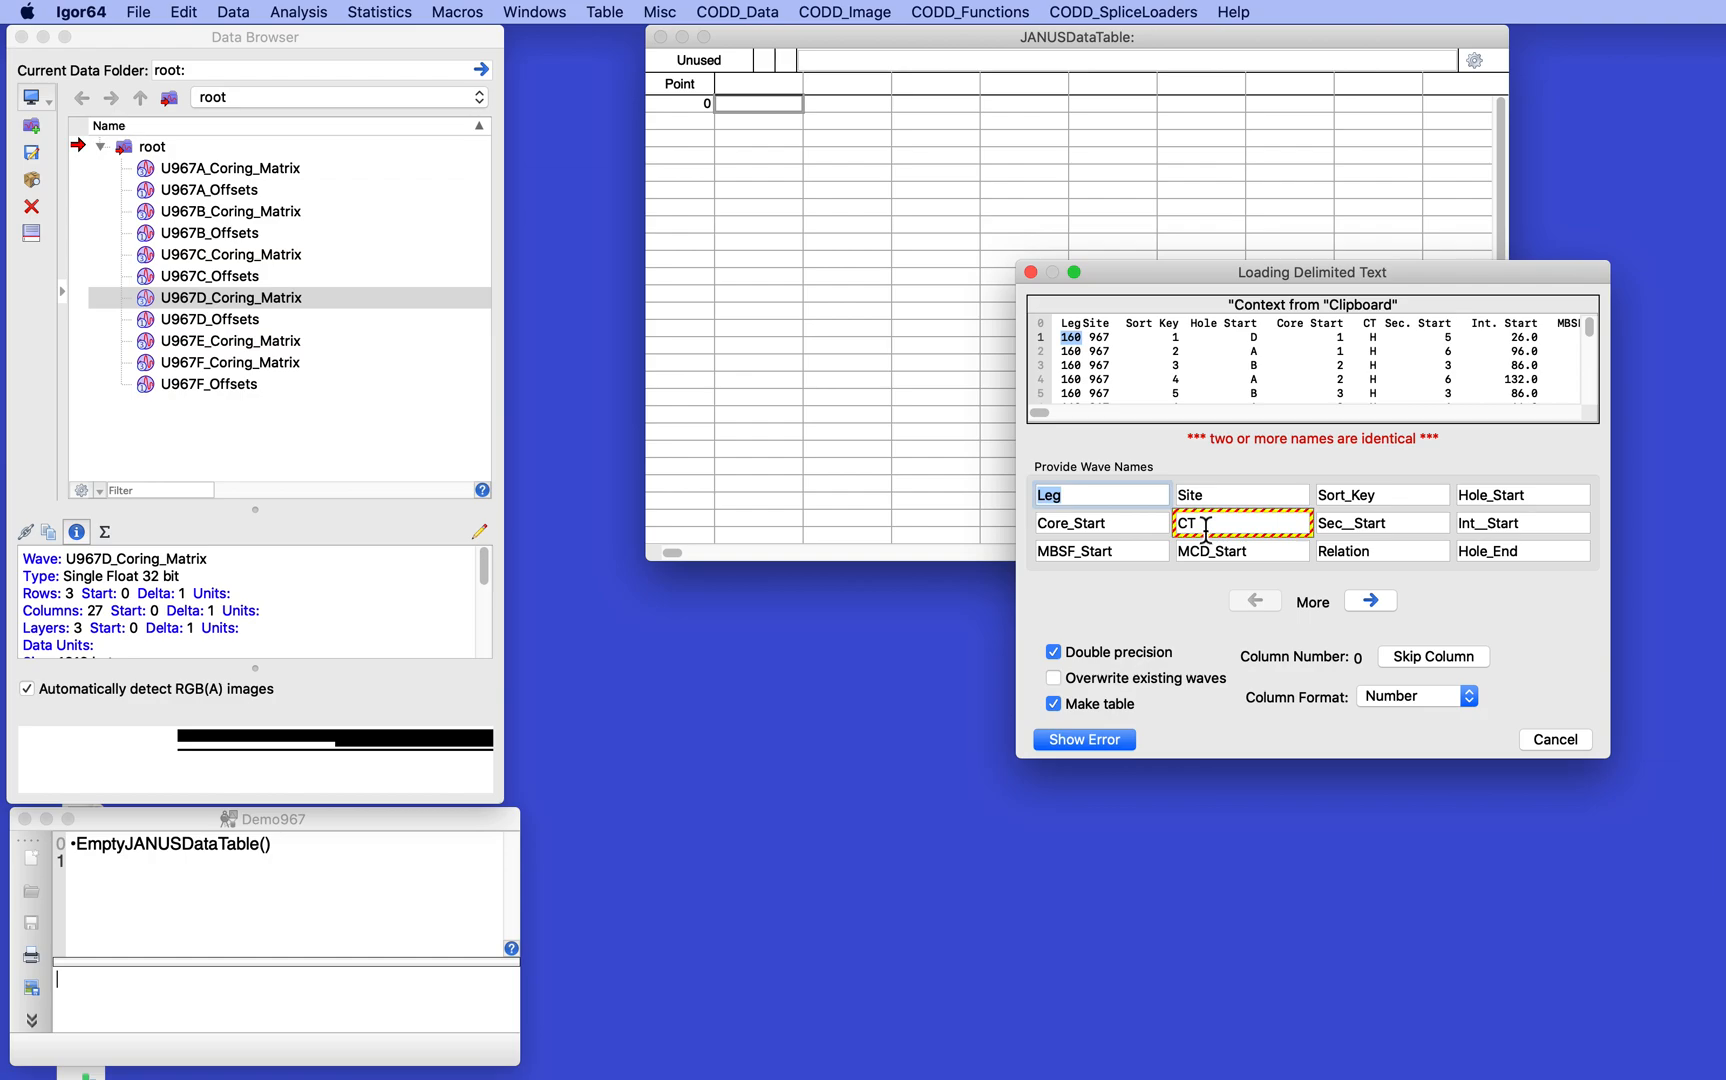
scroll(1272, 400, right, 5)
scroll(1272, 400, right, 5)
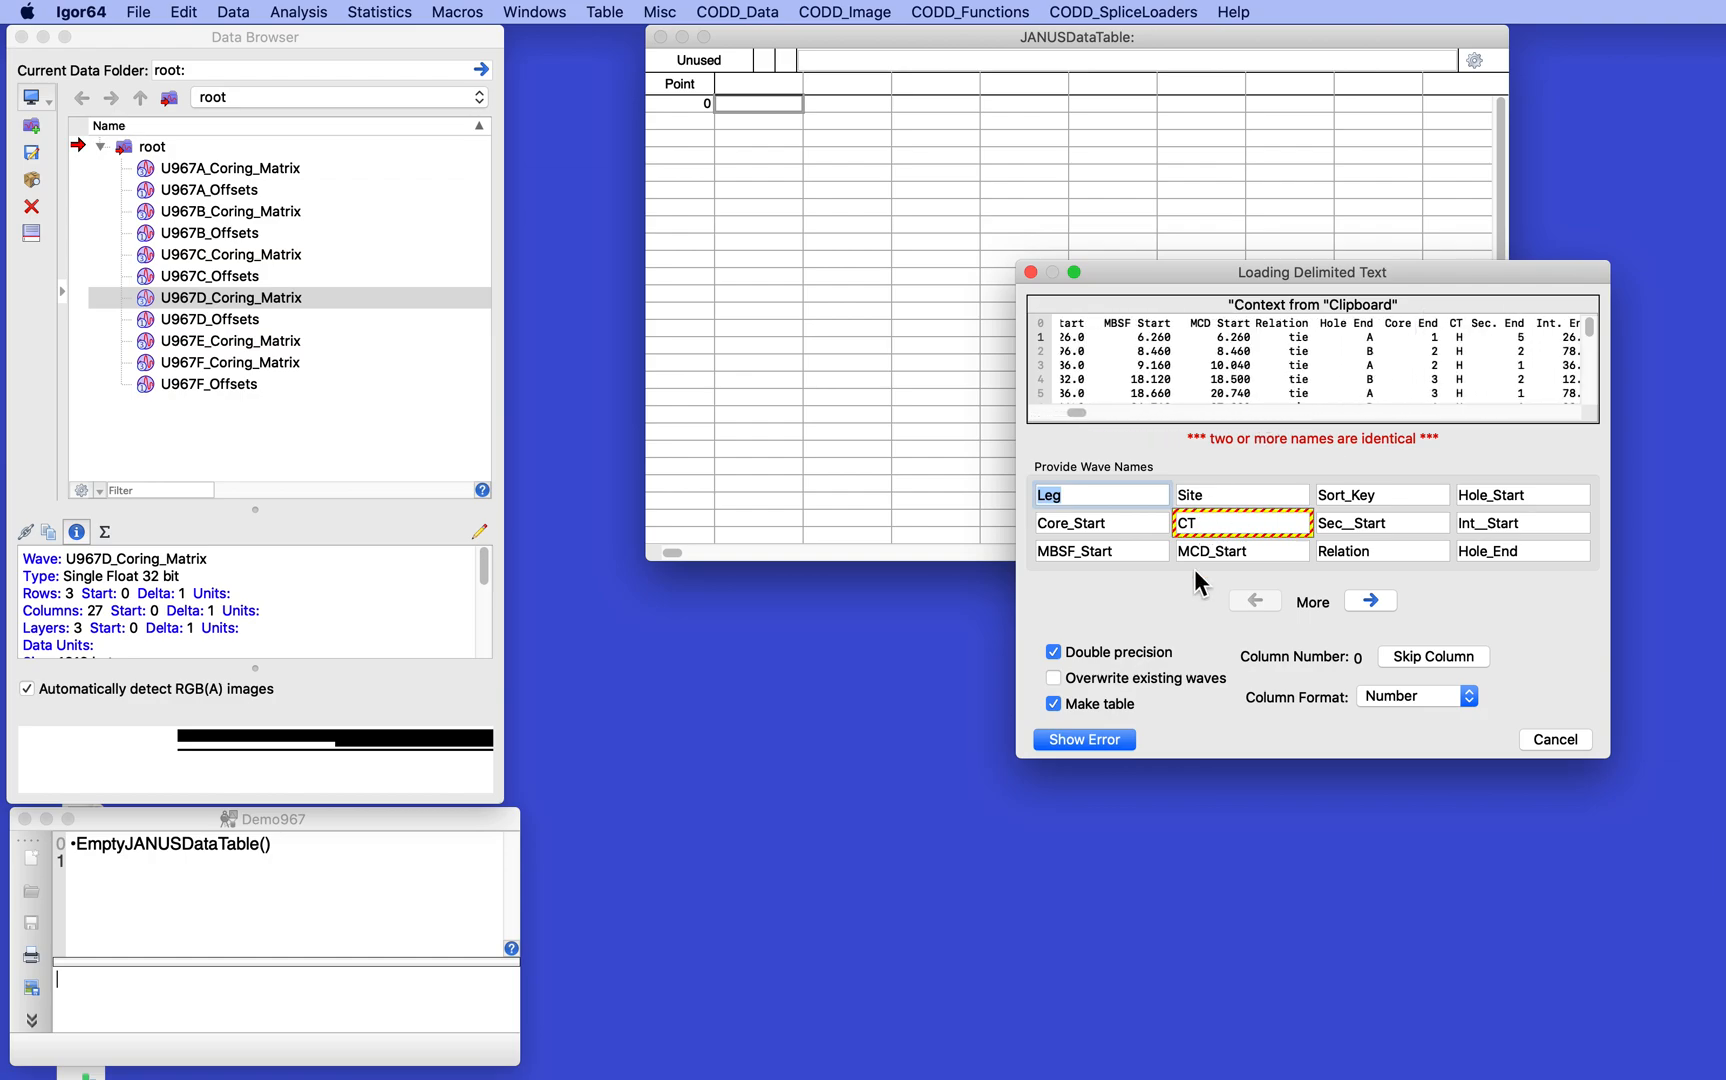
click(1220, 530)
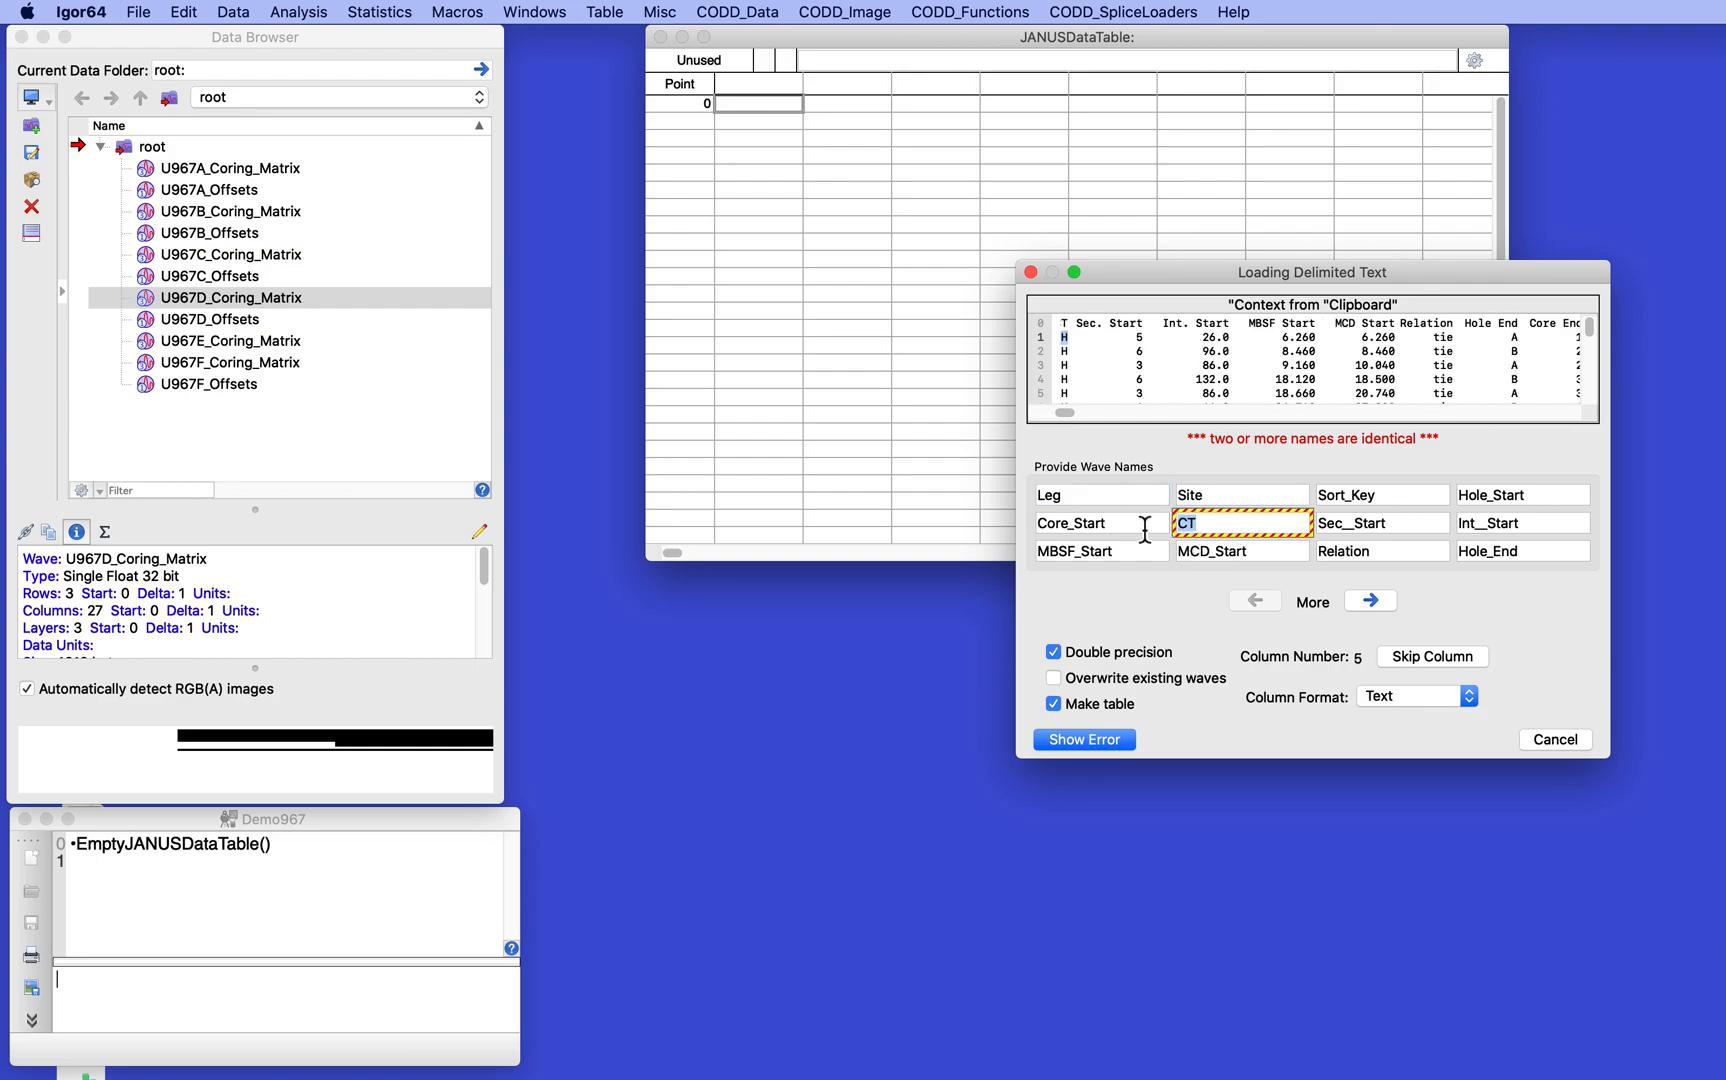
key(BackSpace)
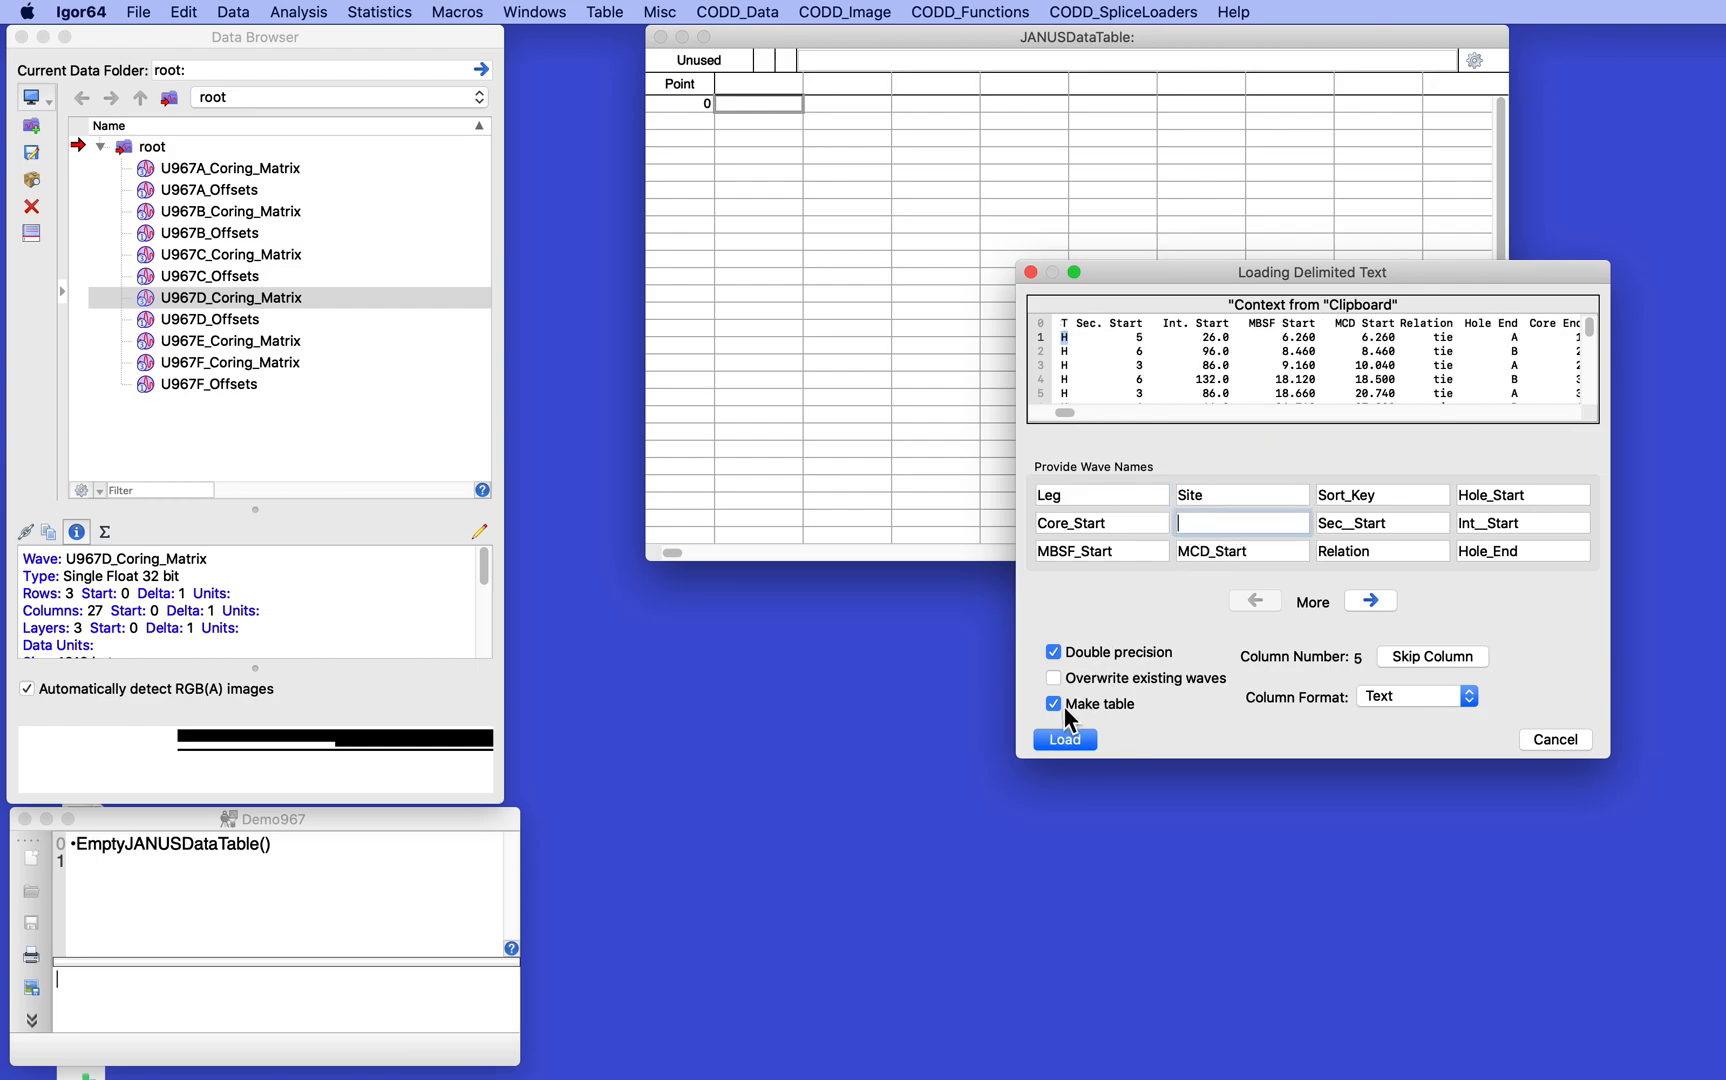
click(1066, 745)
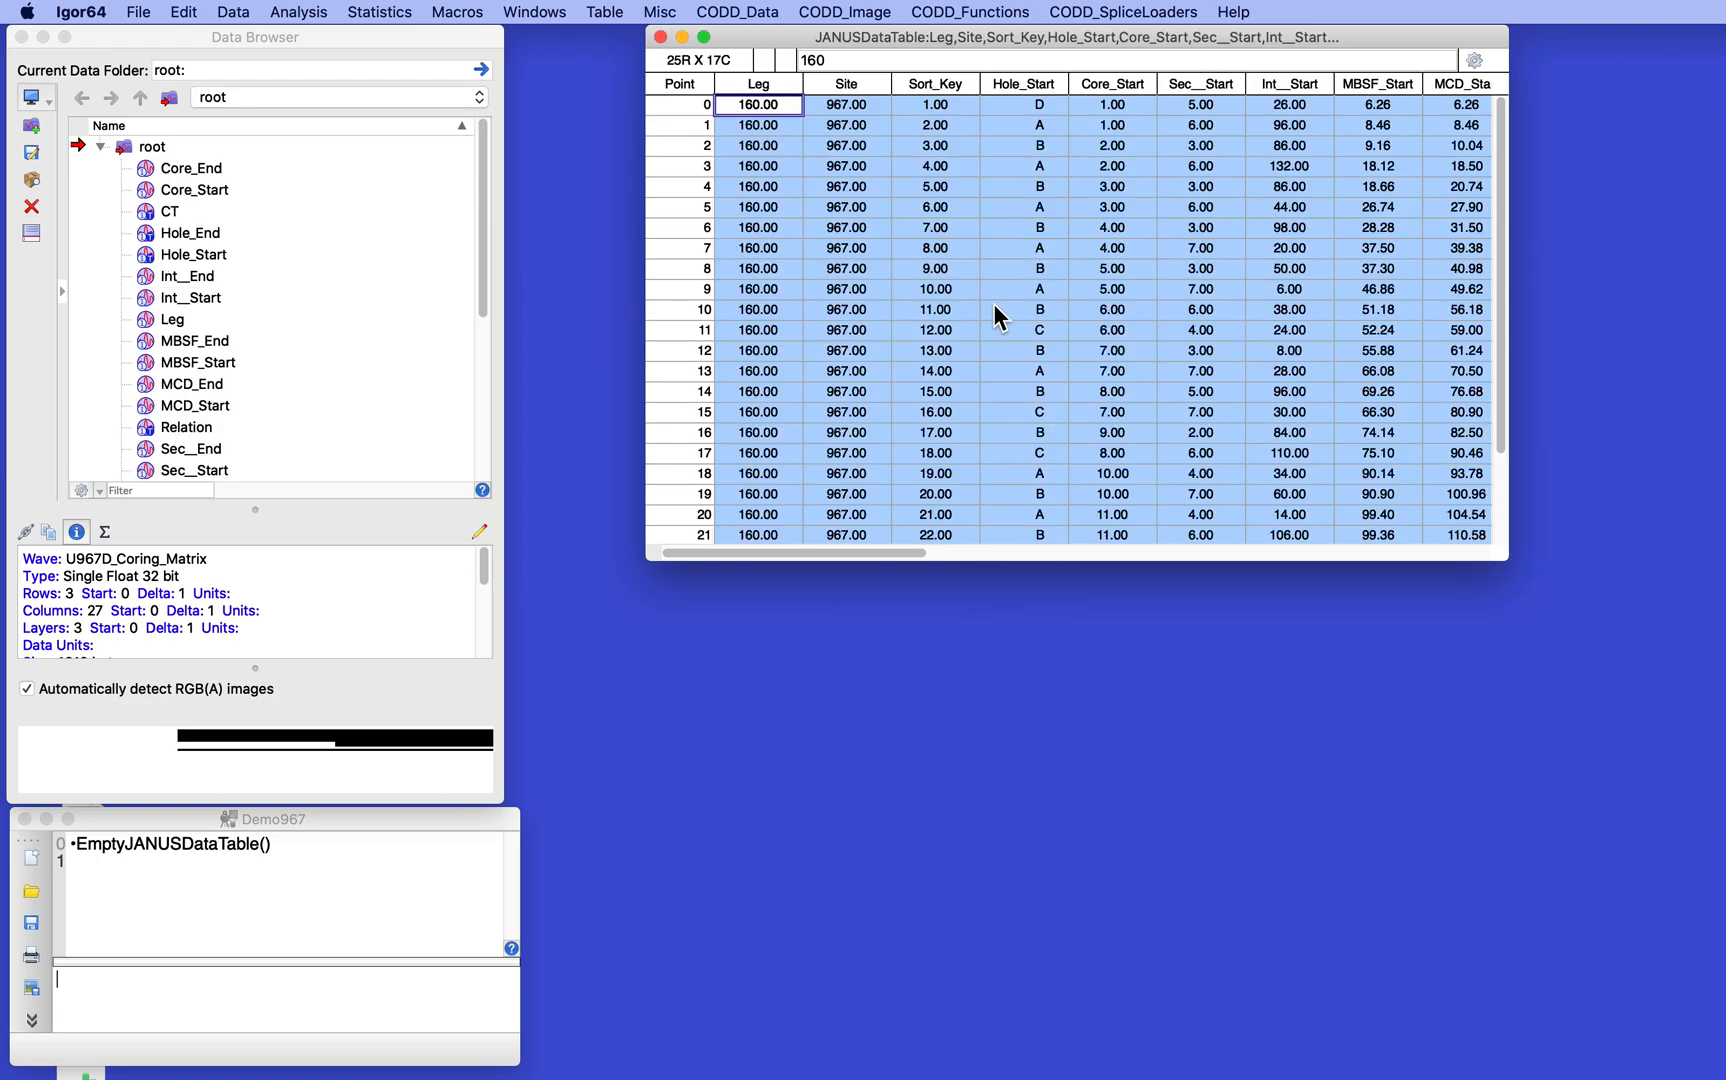
- Run JANUS_SpliceTieLoader on the loaded table, choosing to continue despite the missing CCSF values in U967E_Coring_Matrix
click(1020, 106)
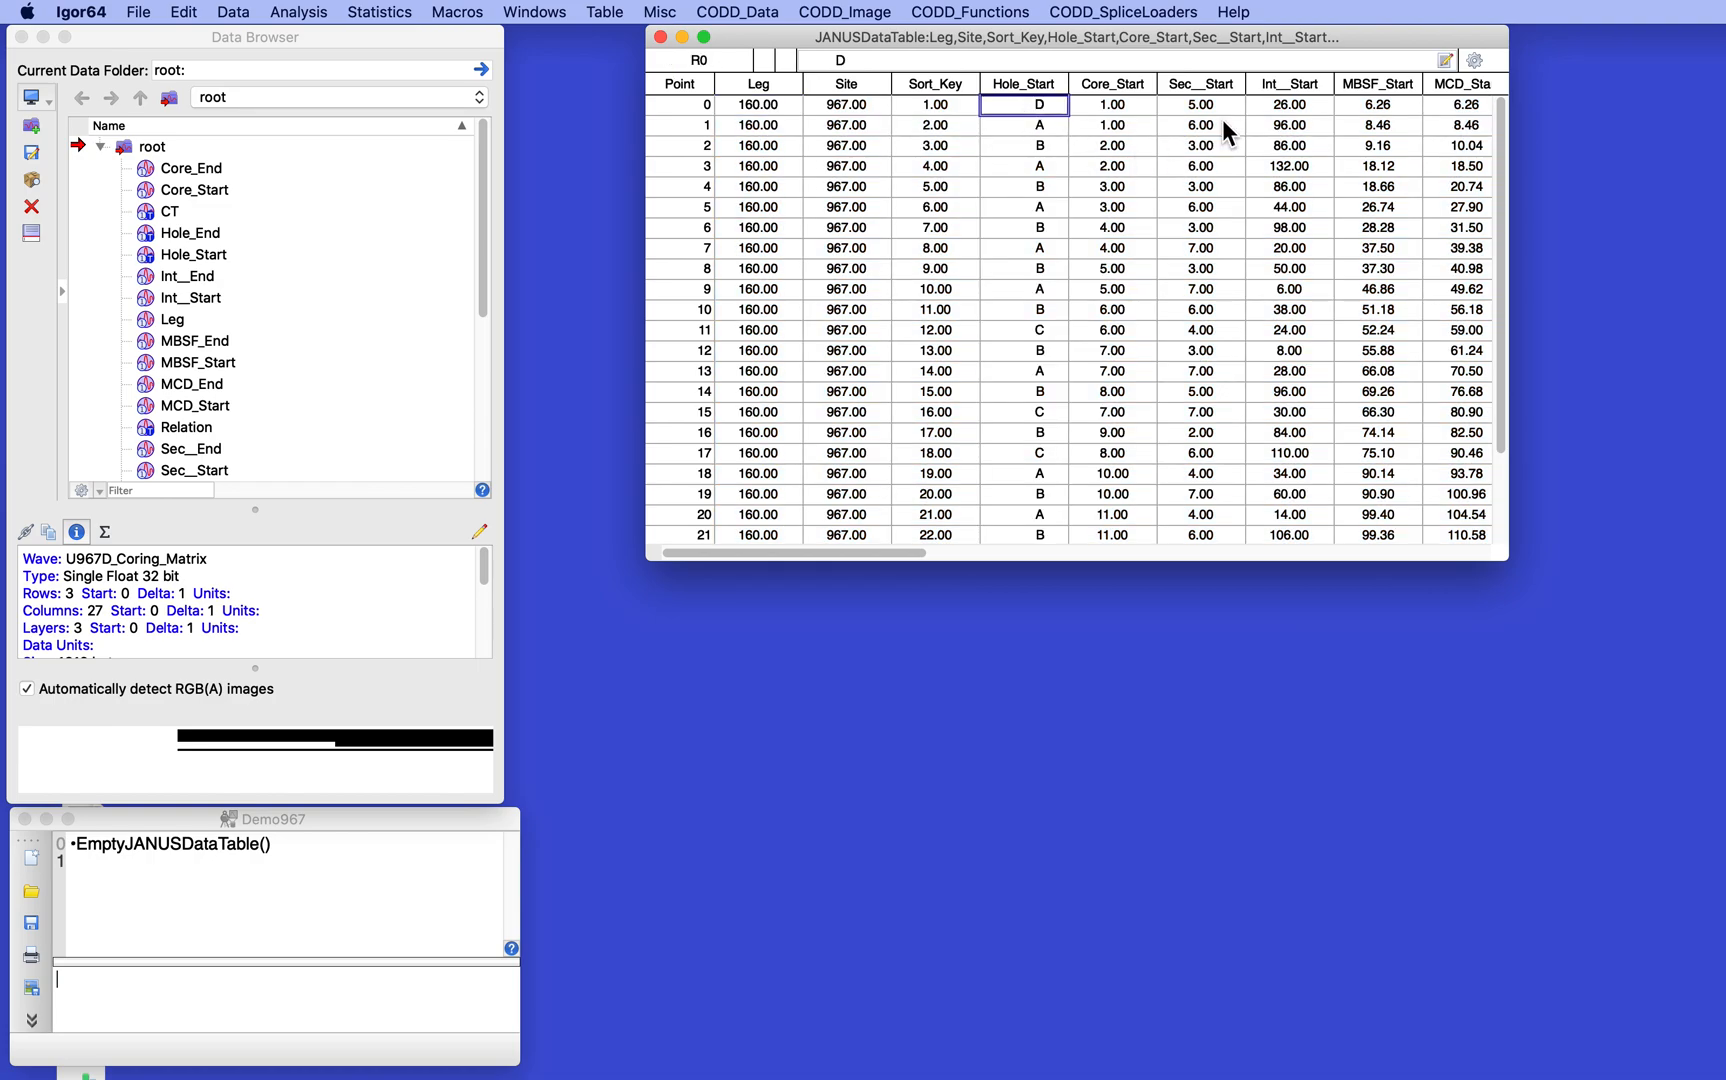
scroll(1125, 145, right, 1)
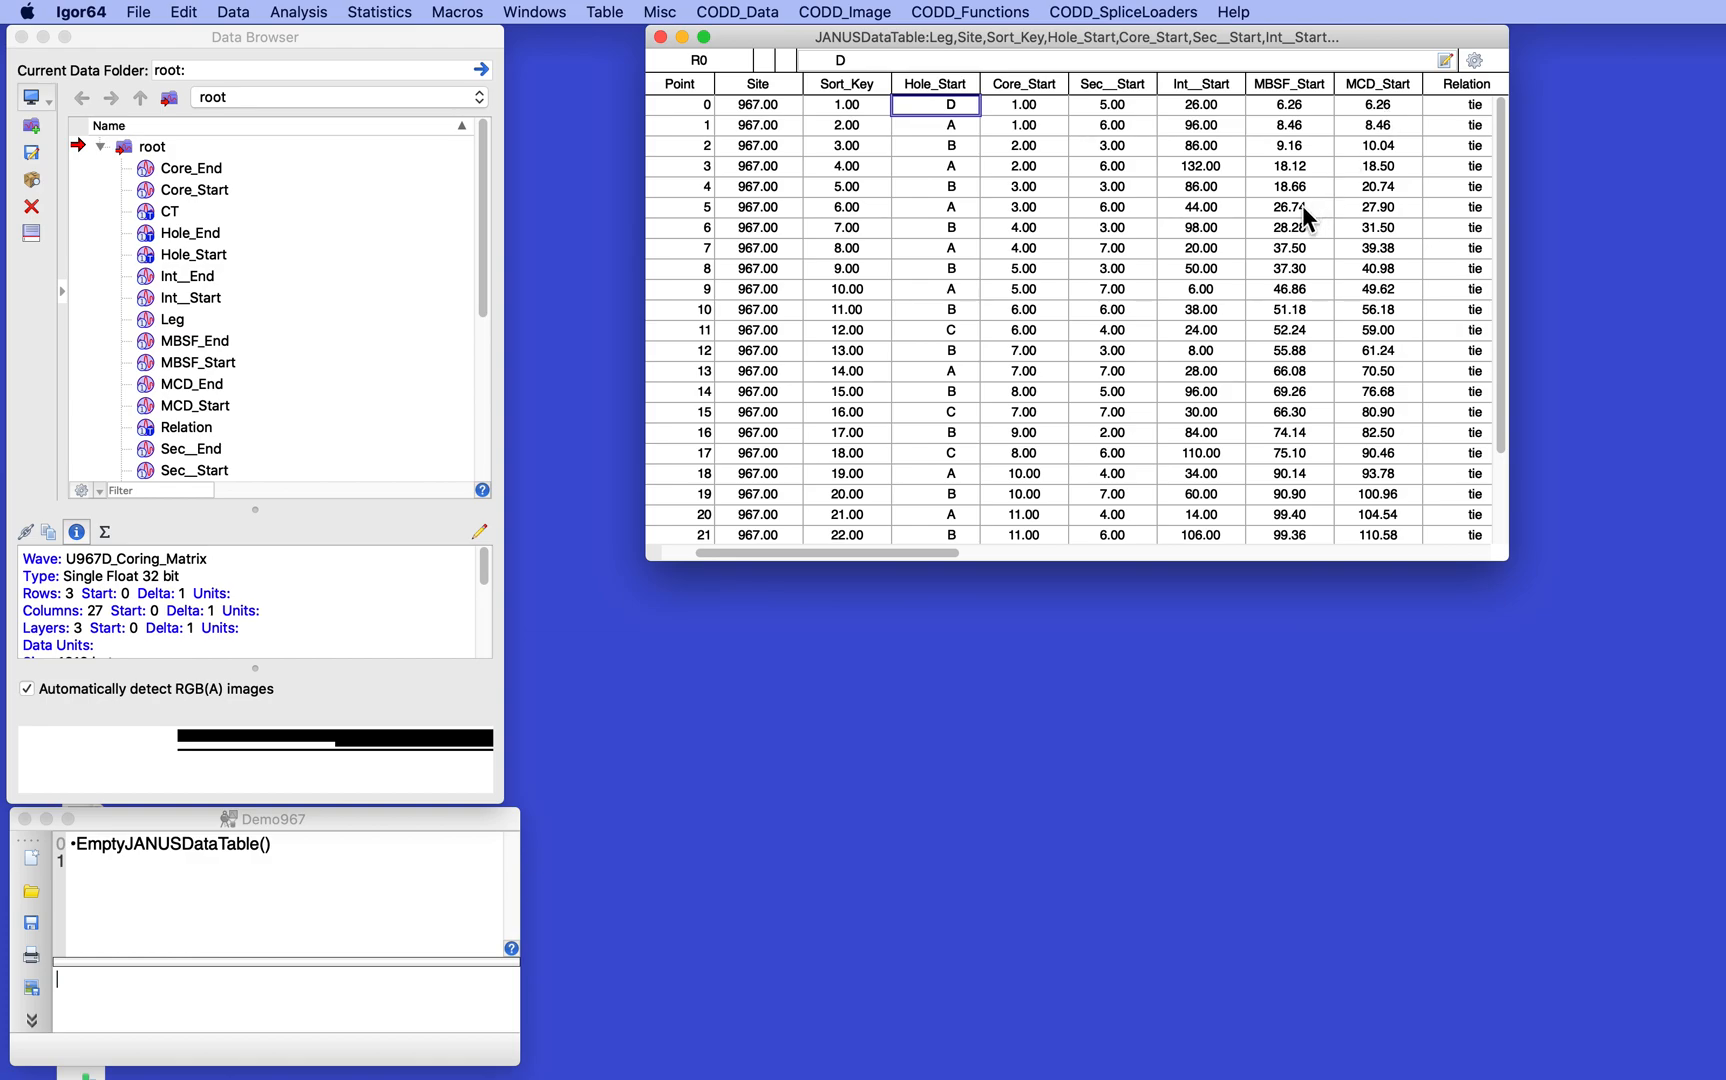
scroll(1277, 212, right, 6)
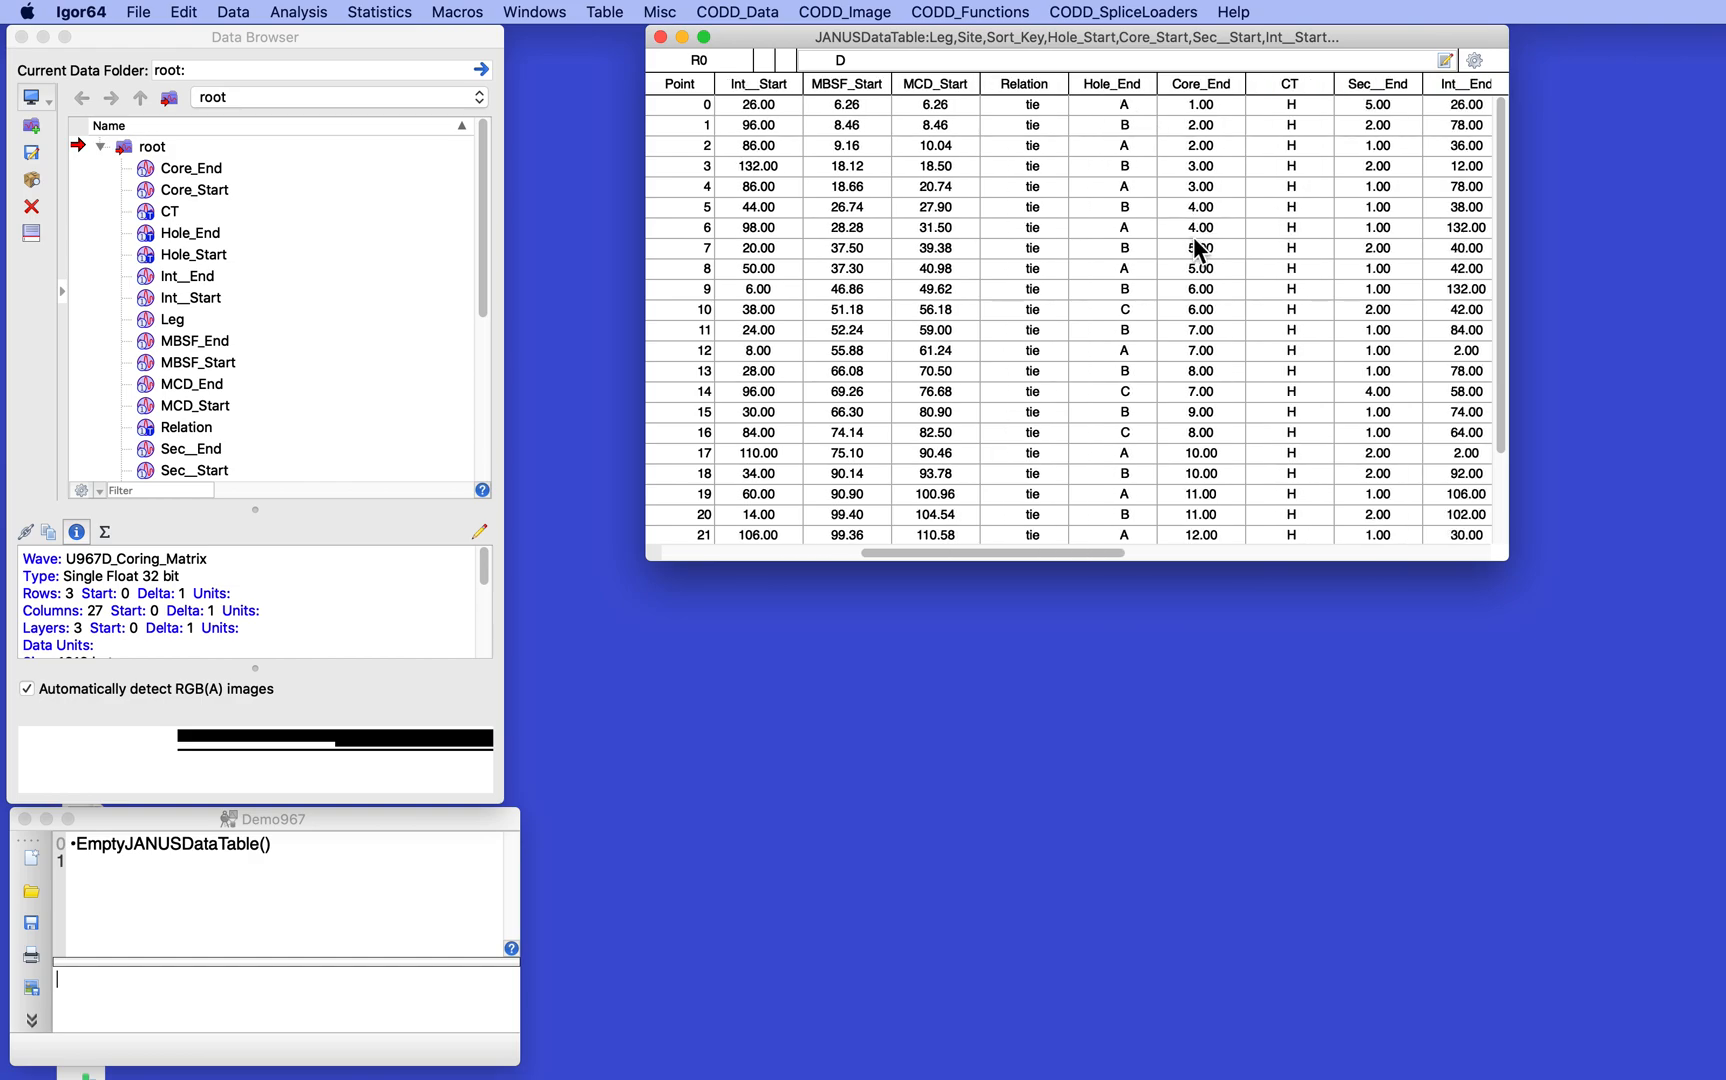
scroll(1137, 240, left, 6)
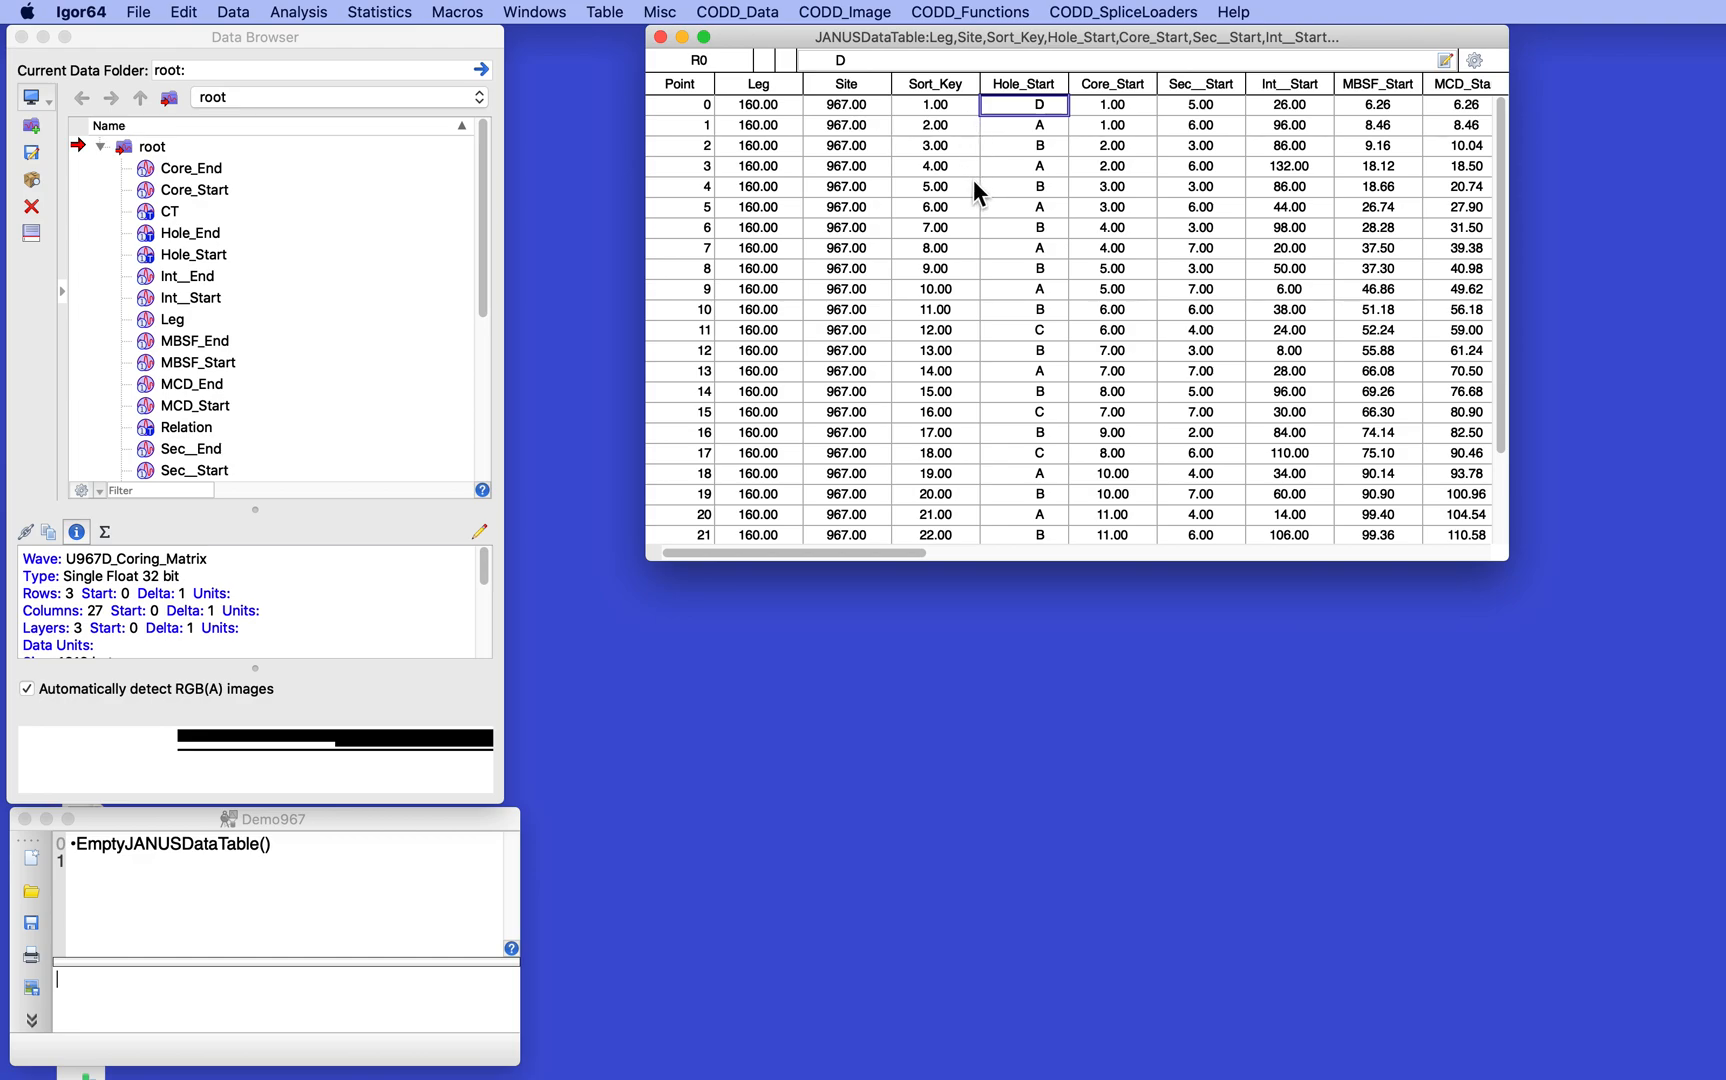
click(1107, 10)
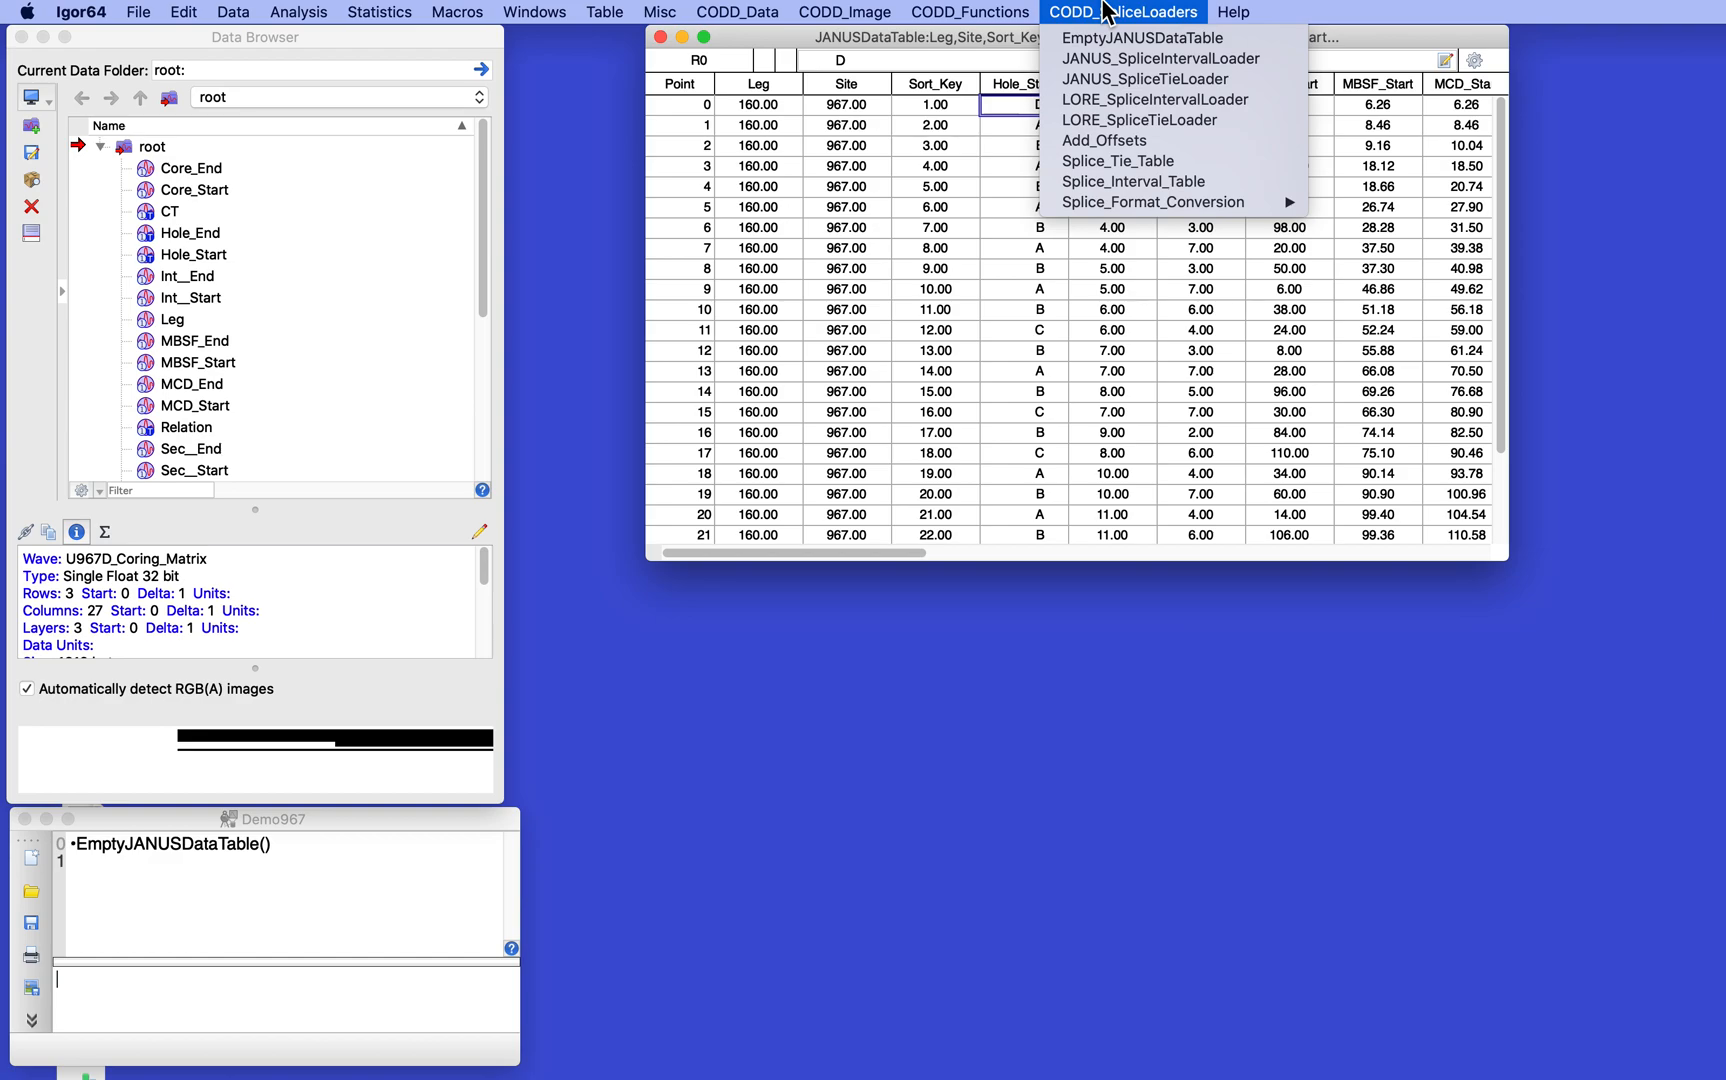
click(1125, 82)
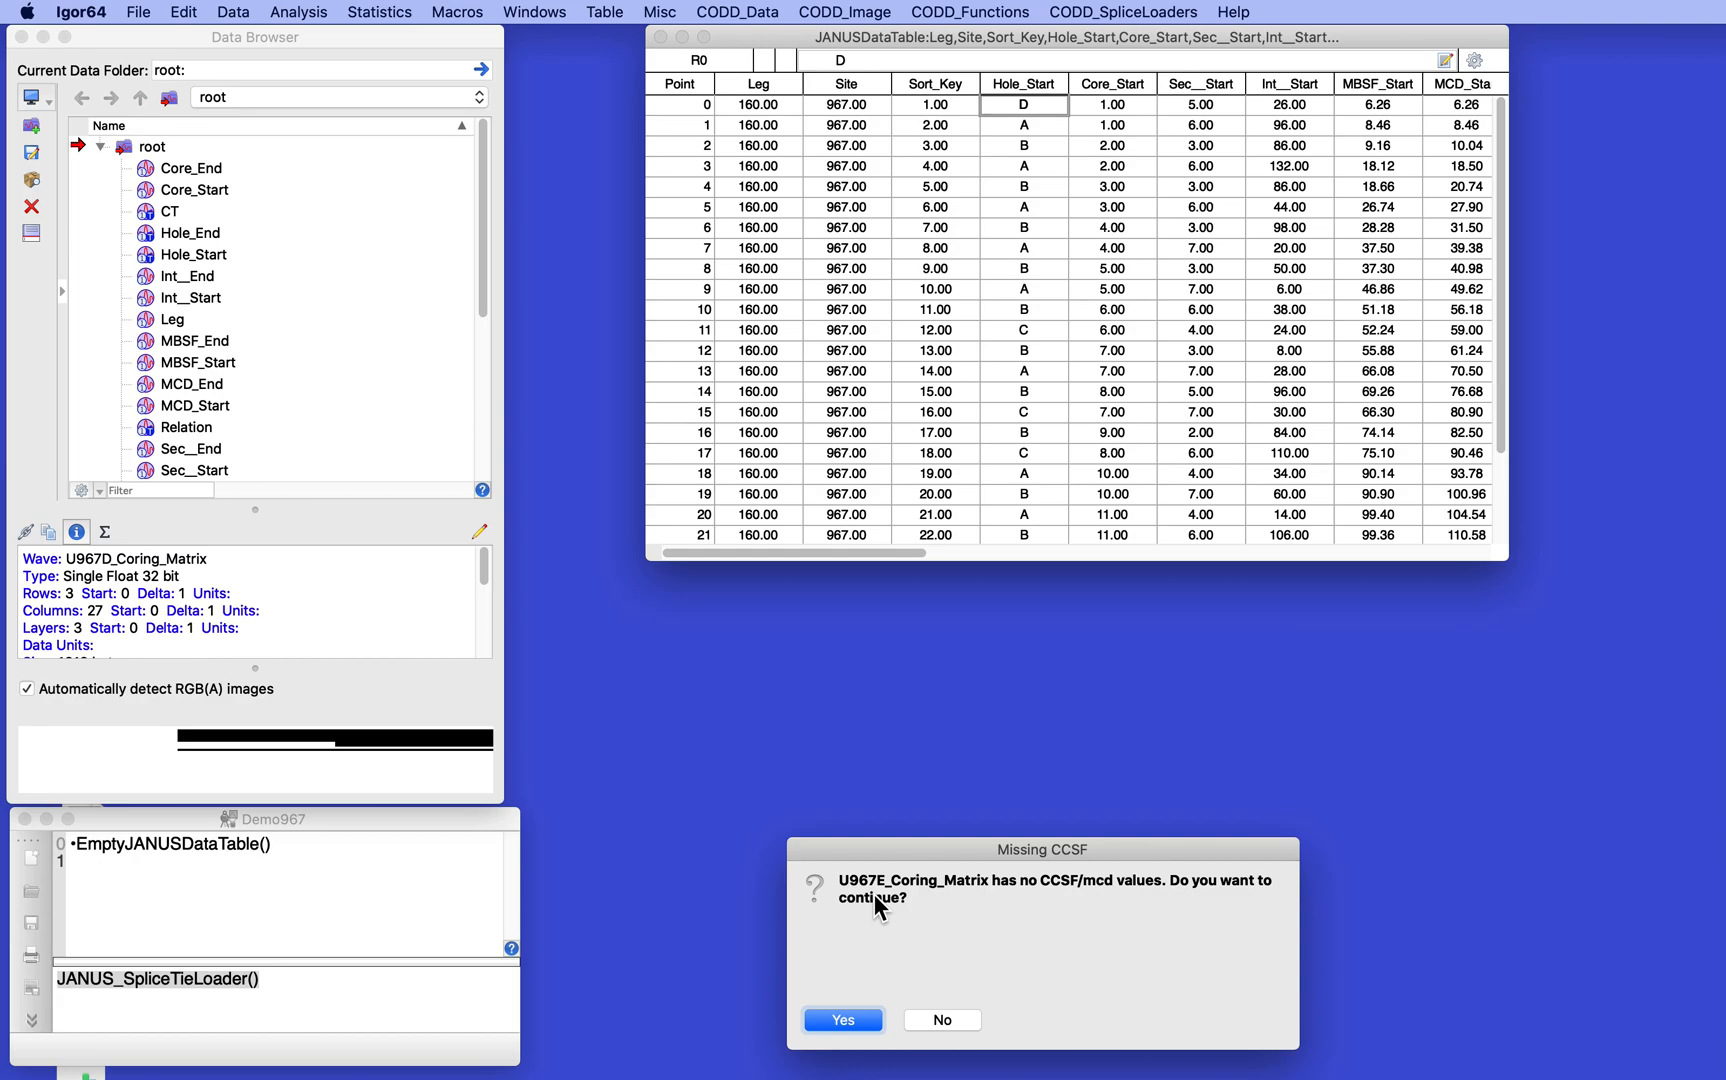
click(842, 1019)
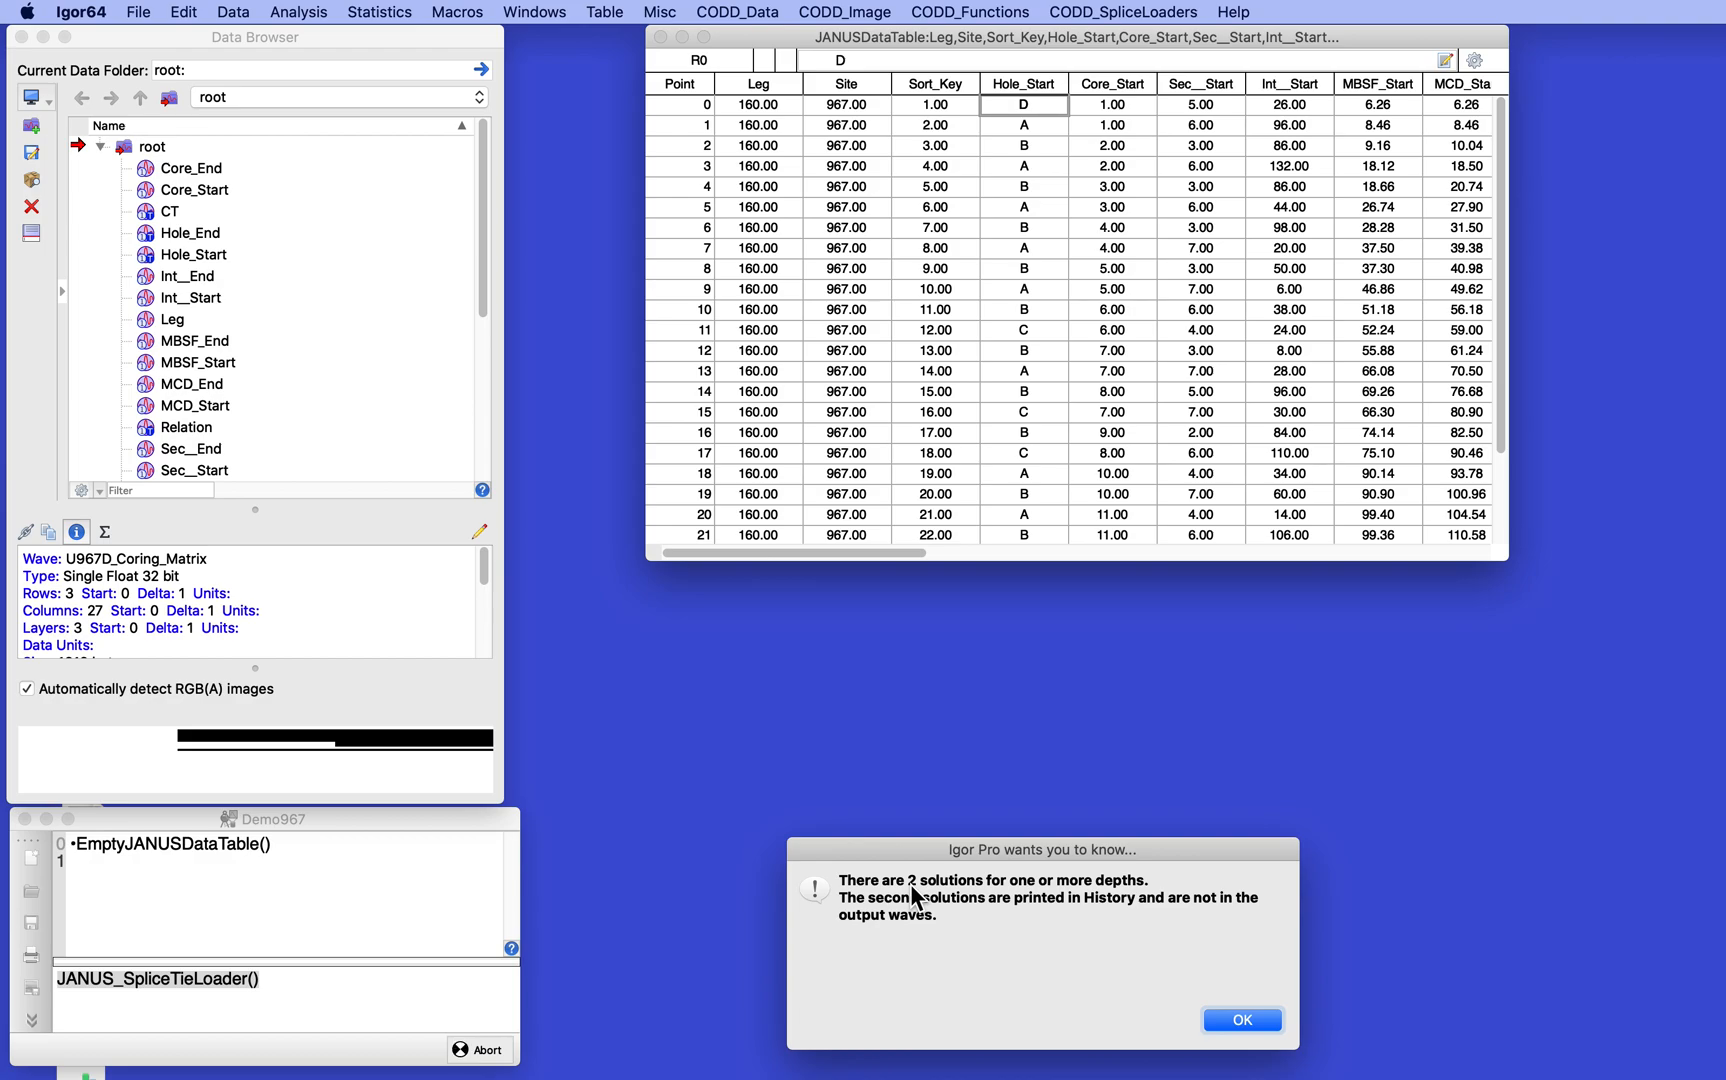
click(1242, 1020)
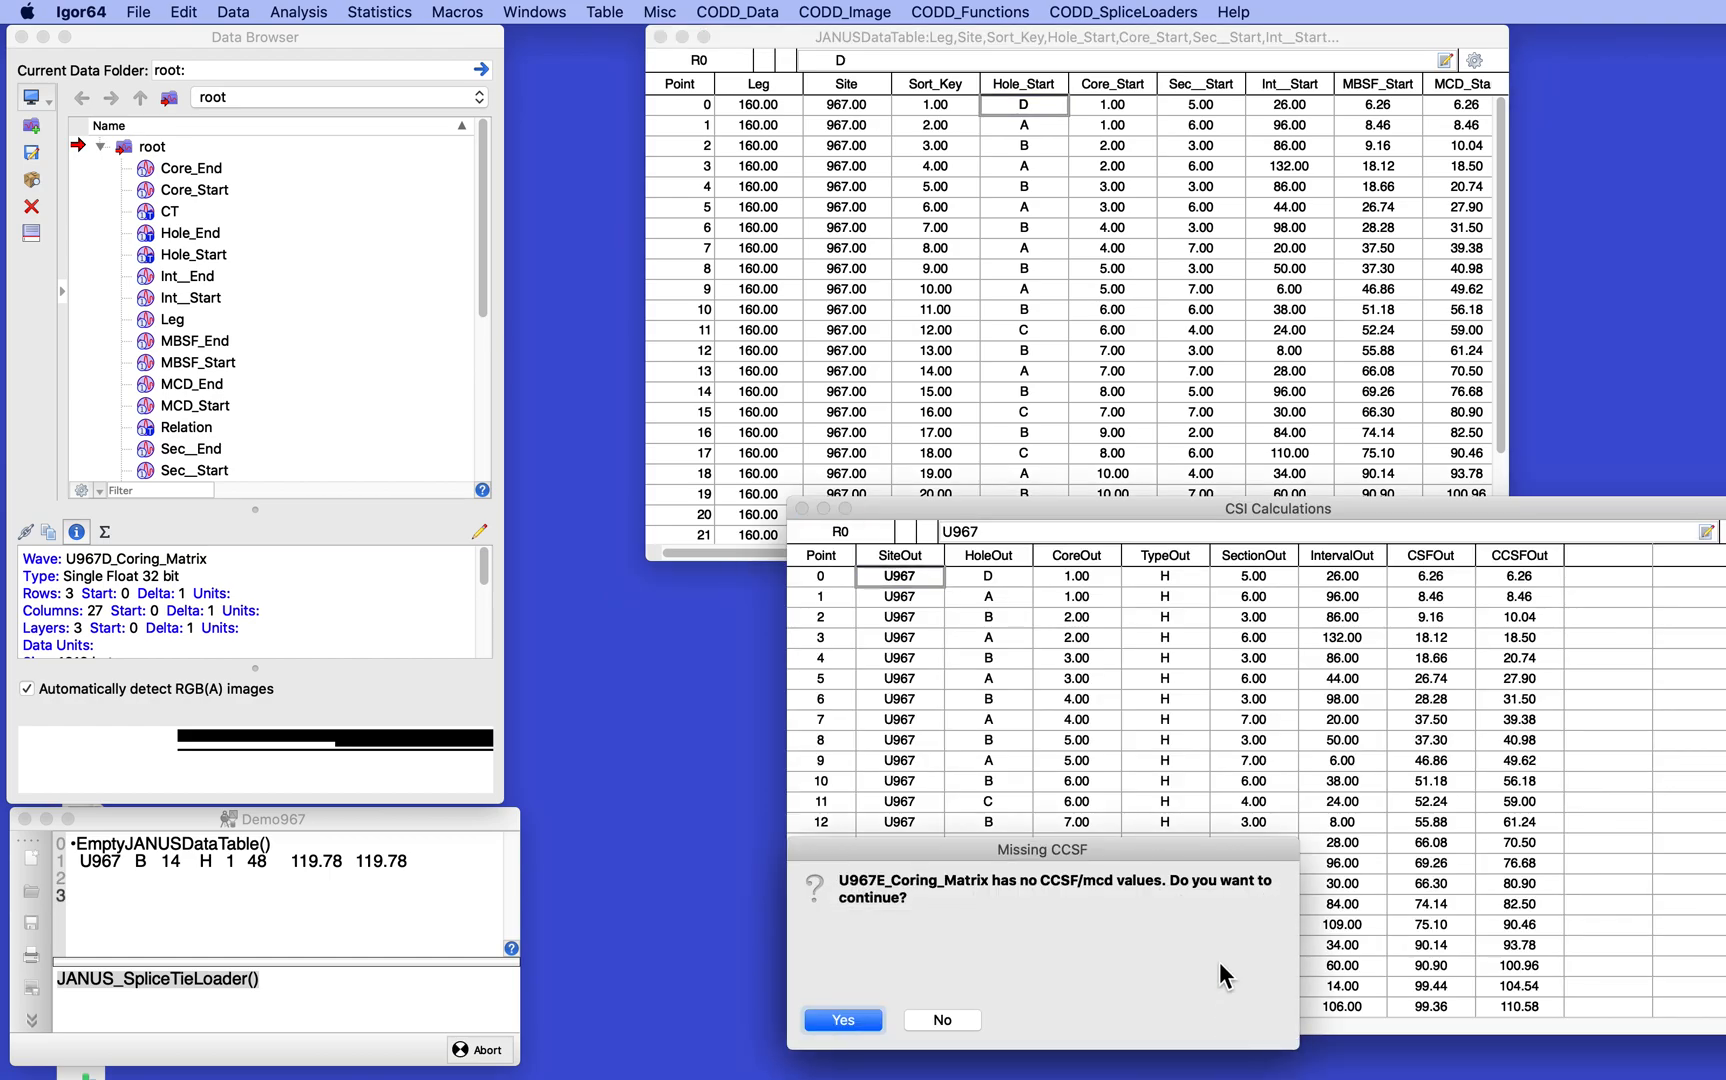
click(870, 1018)
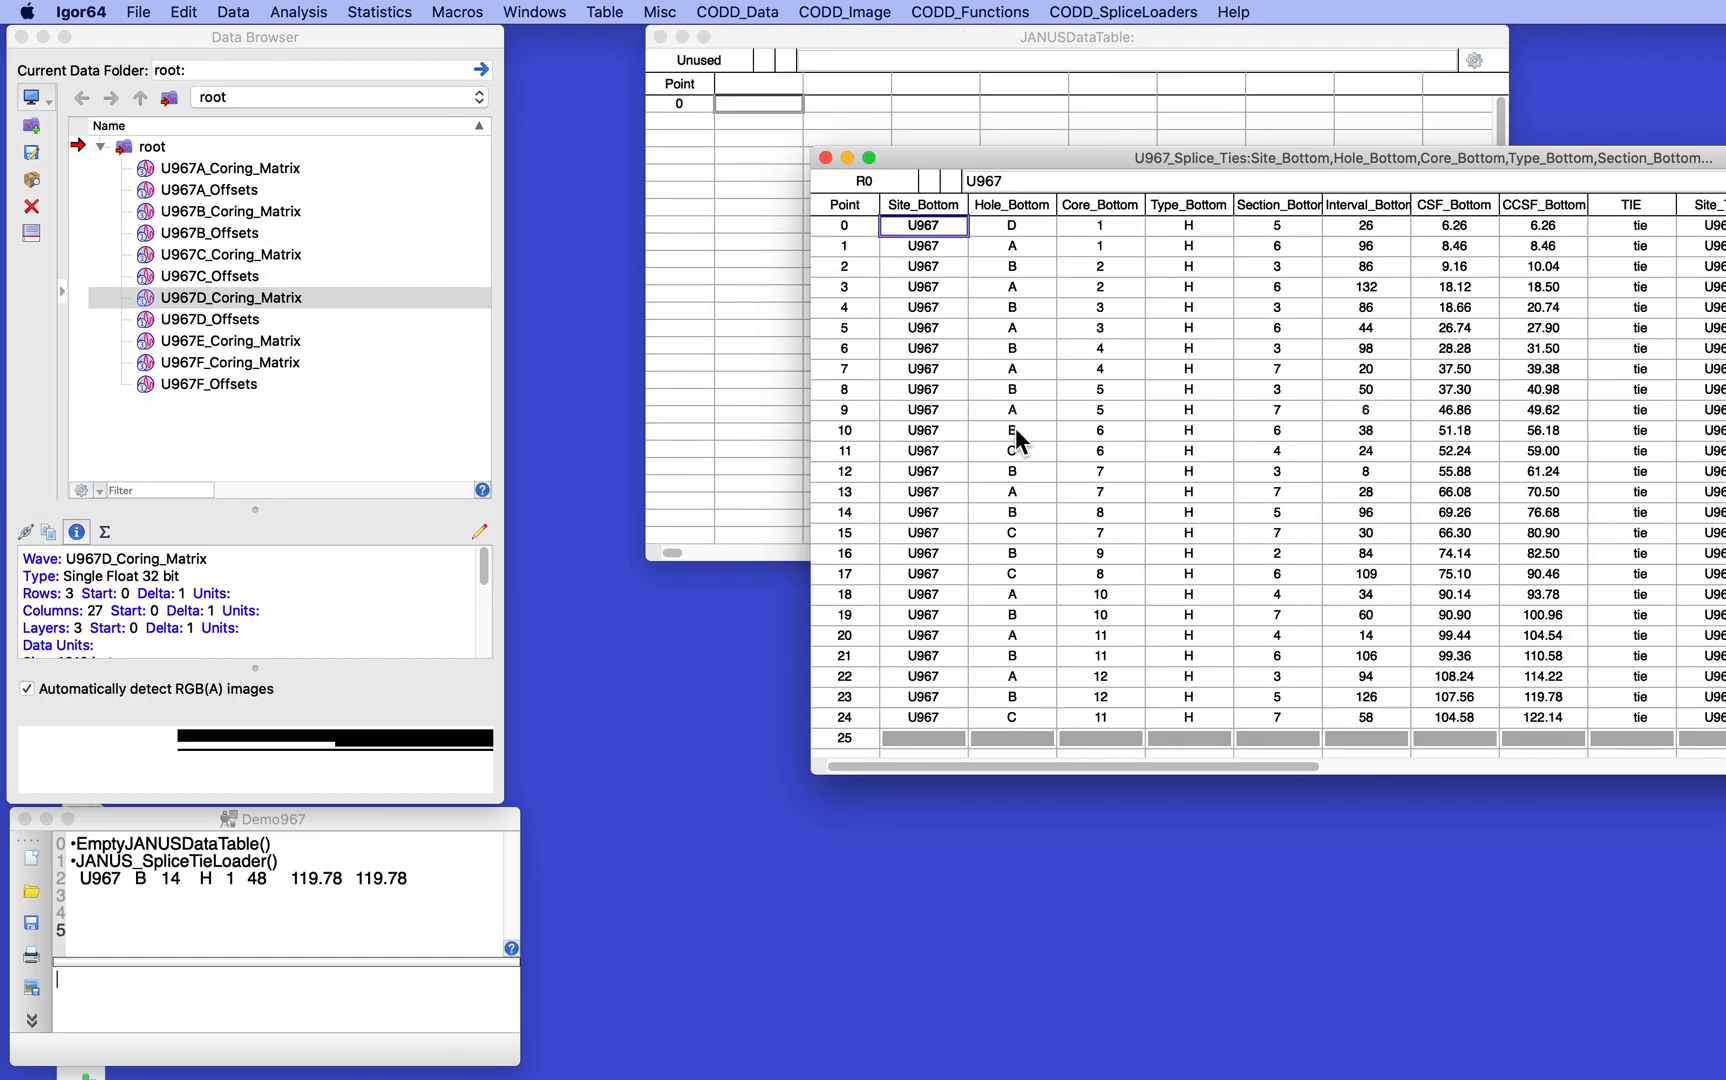
- Reposition and widen the U967_Splice_Ties table to show its columns from Site_Bottom through CCSF_Top
drag(1053, 156, 500, 116)
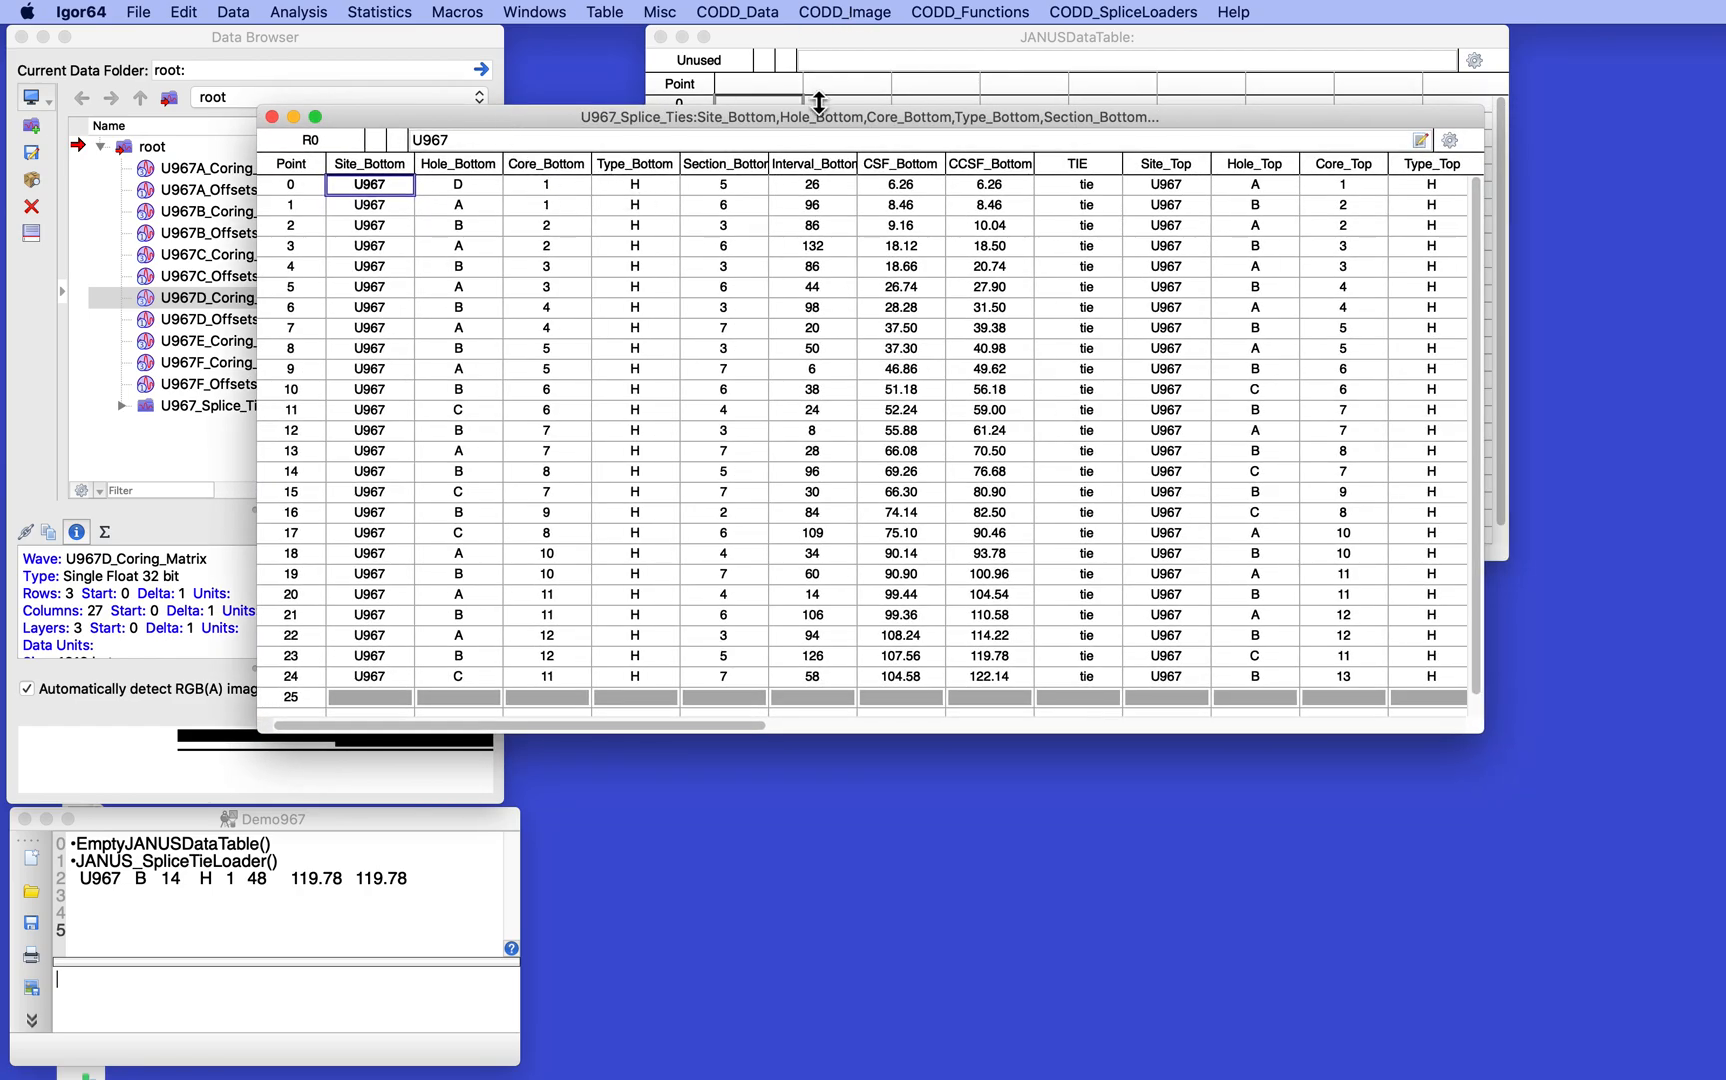
drag(565, 114, 395, 104)
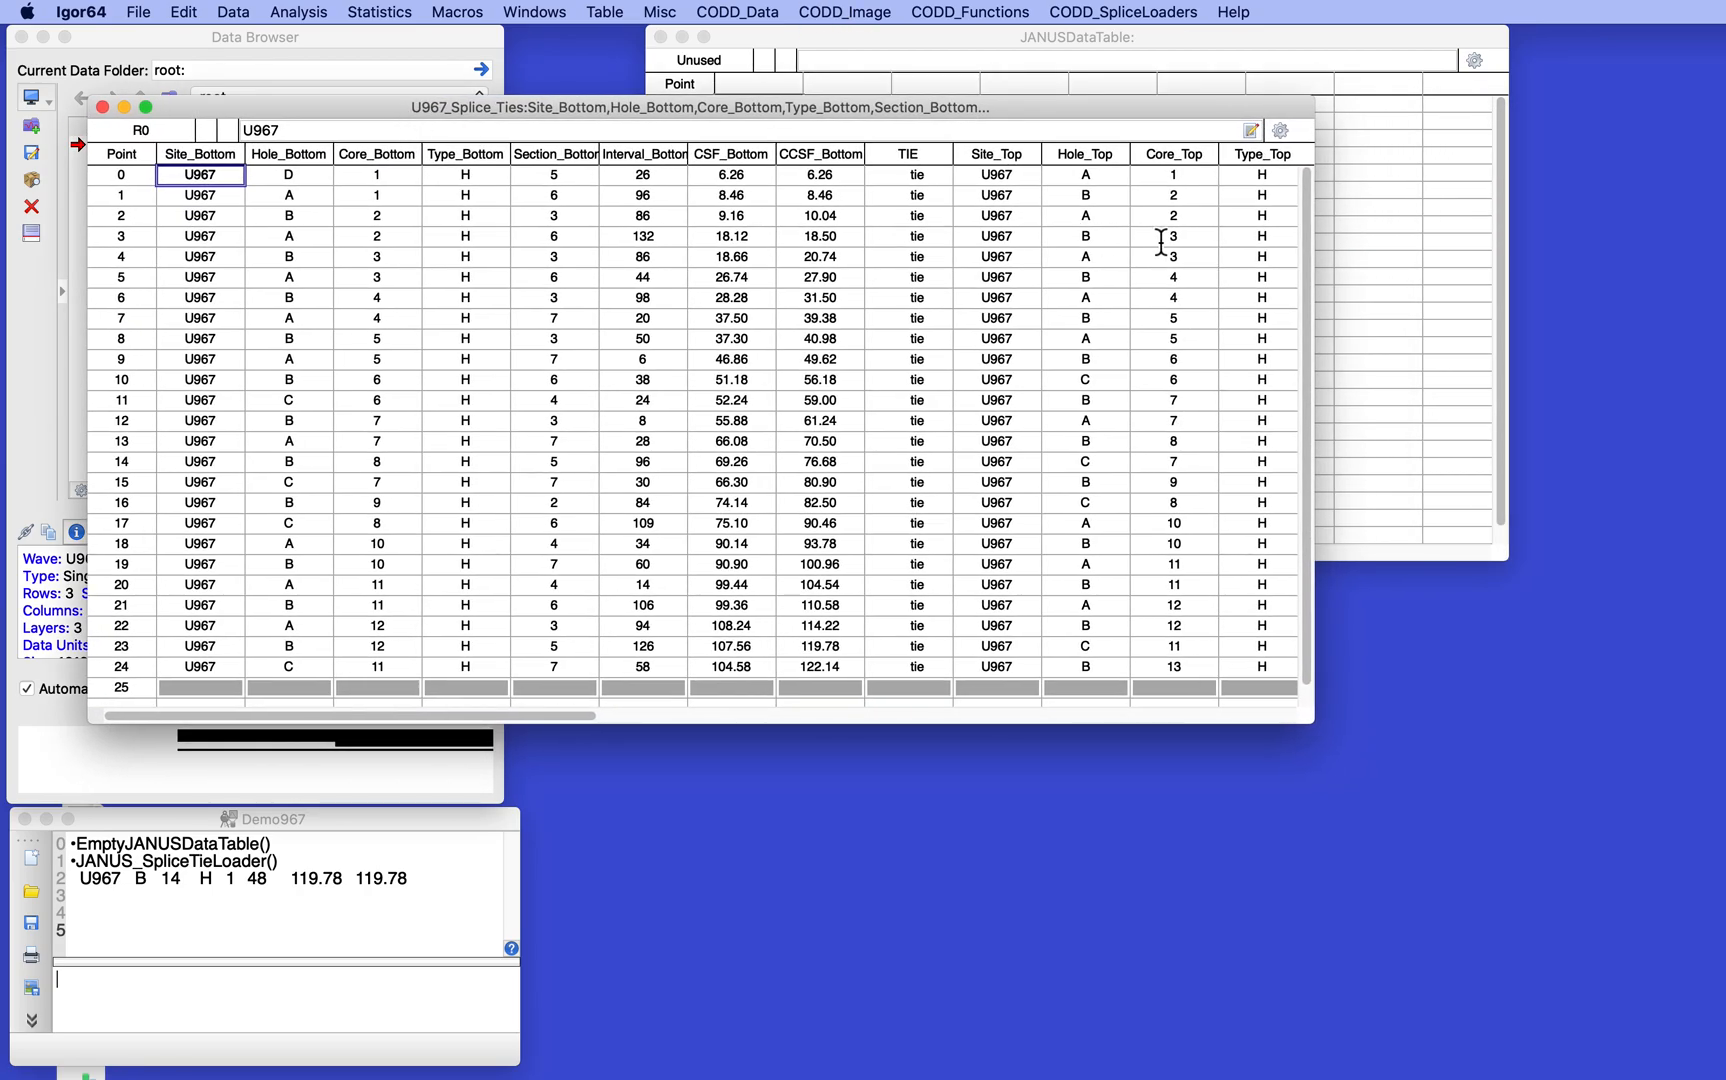
drag(1313, 237, 1696, 244)
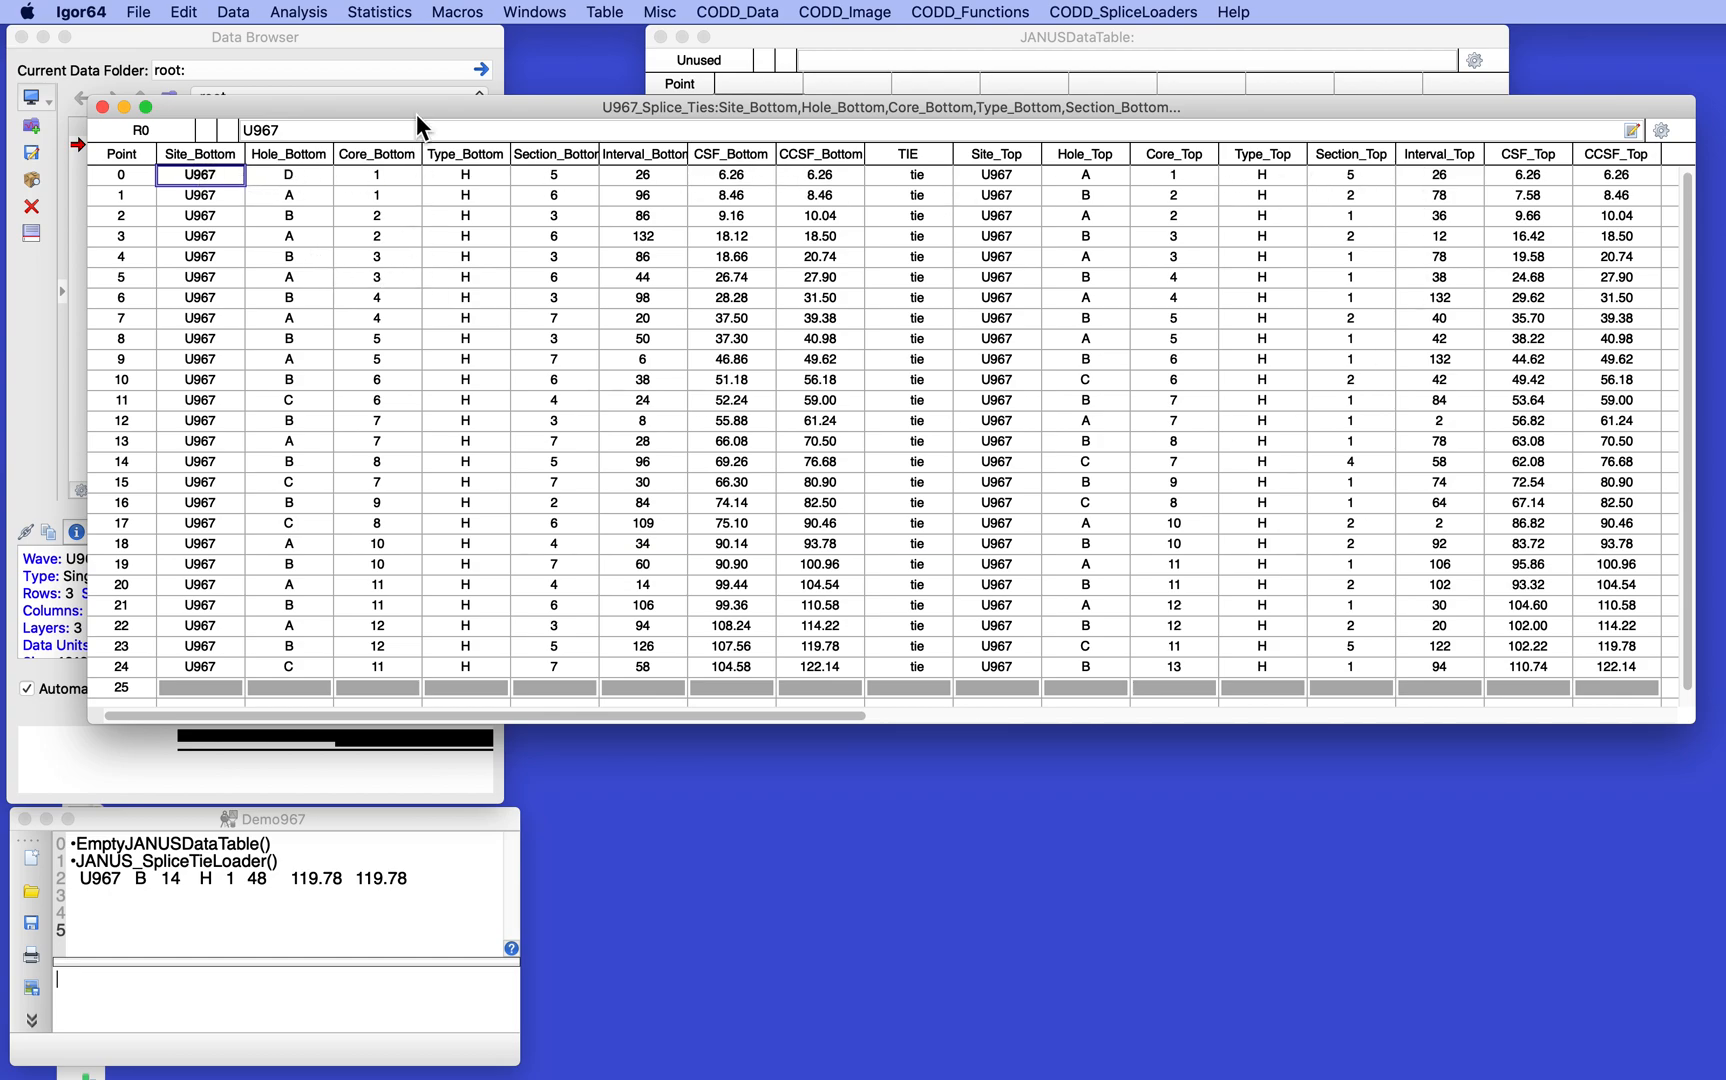
scroll(508, 262, down, 1)
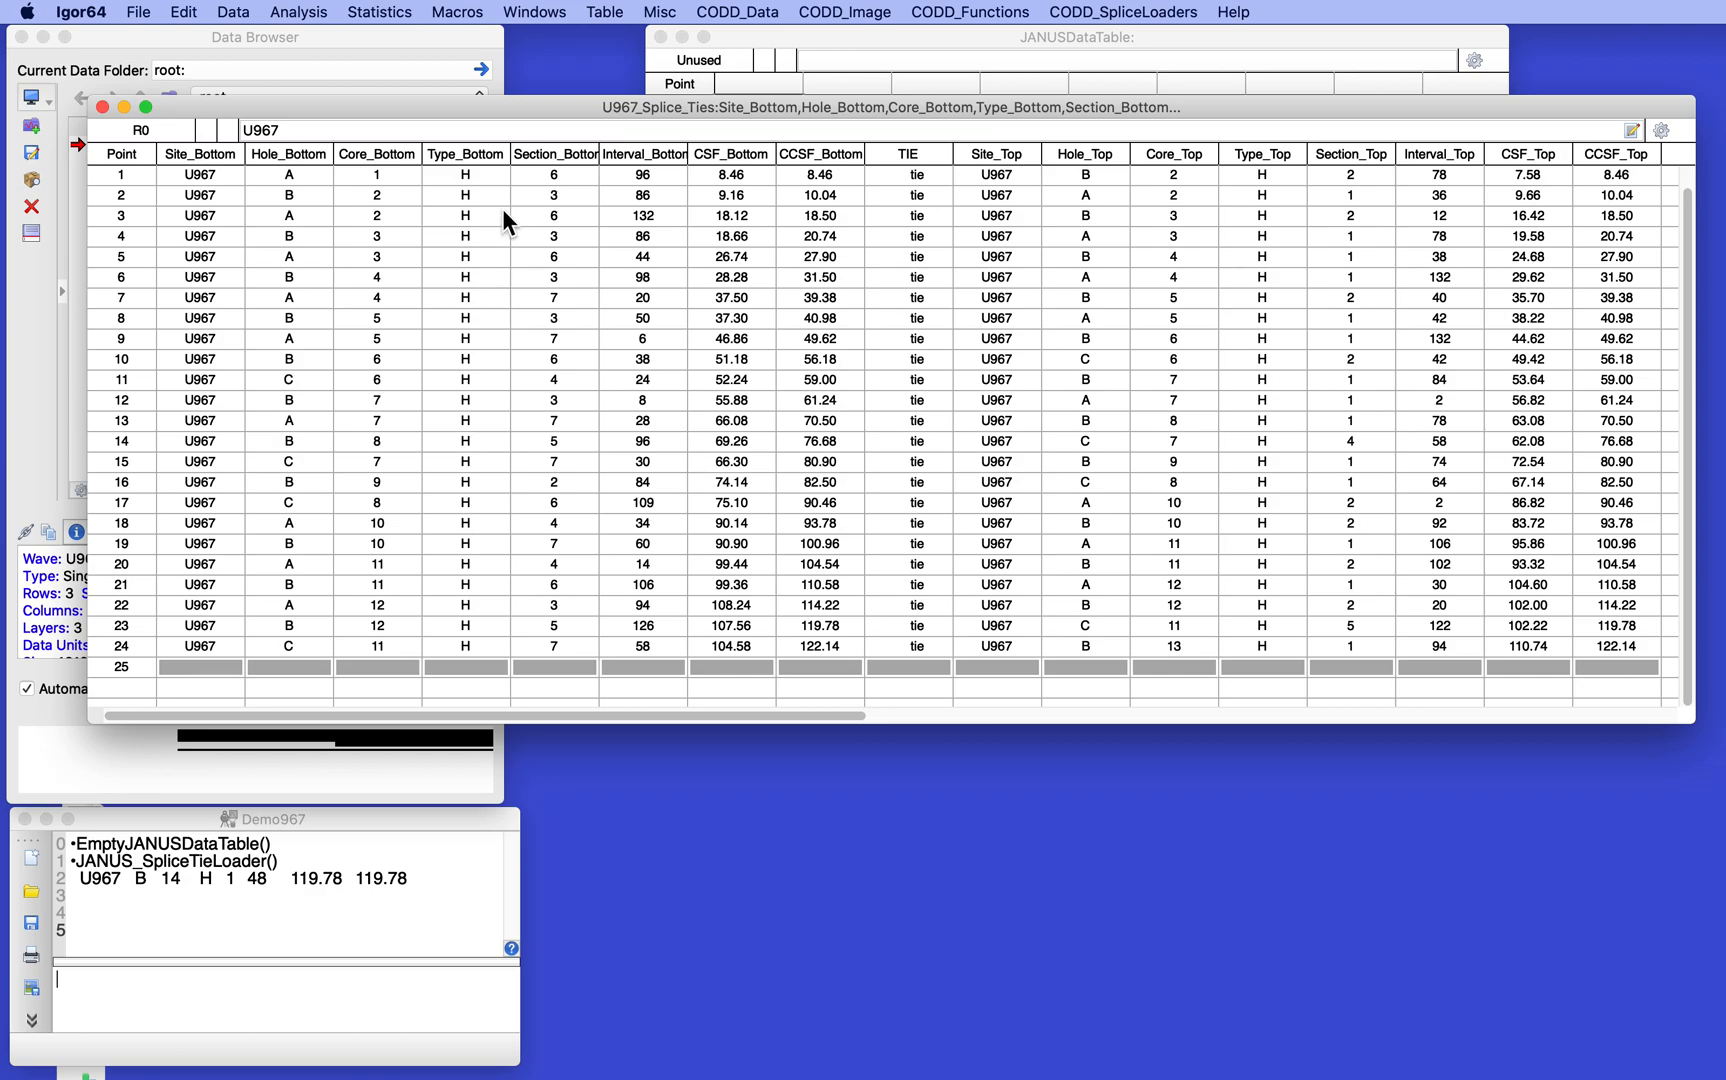
- Copy the Site_Top through CCSF_Top values of point 24 into the empty point 25 row, from Site_Bottom through CCSF_Bottom
drag(529, 110, 471, 113)
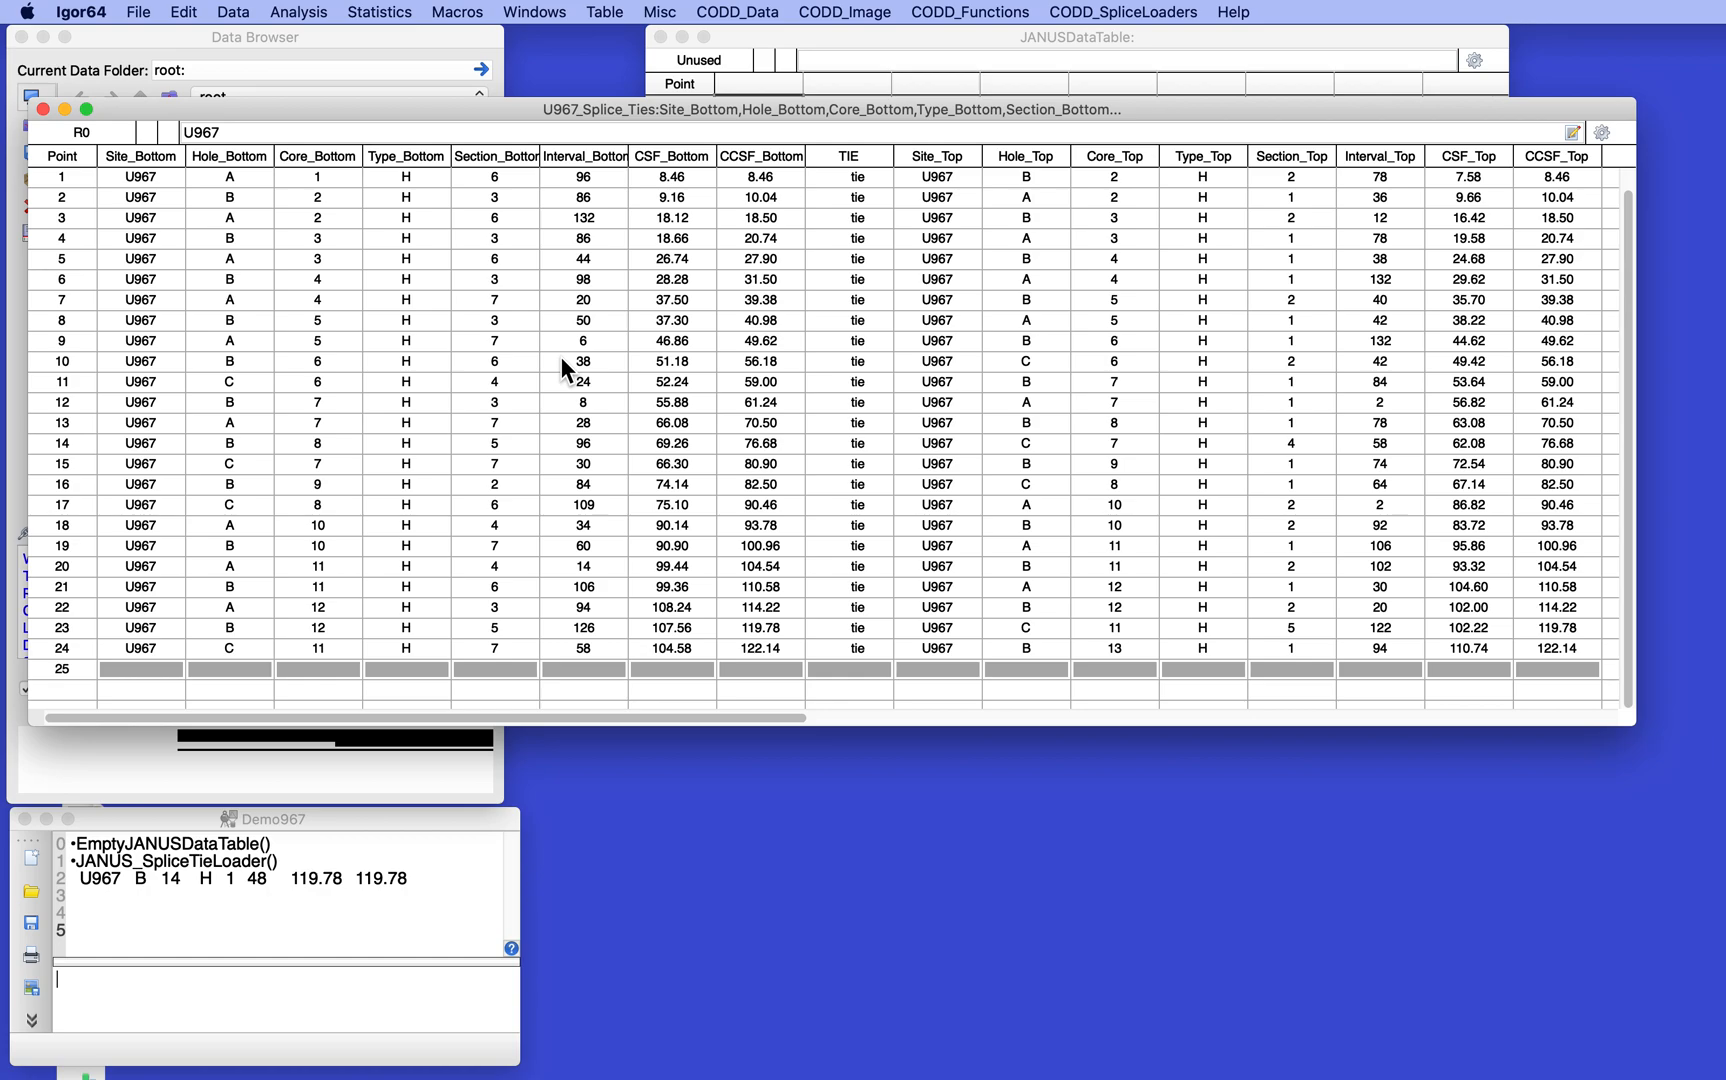
scroll(560, 356, up, 1)
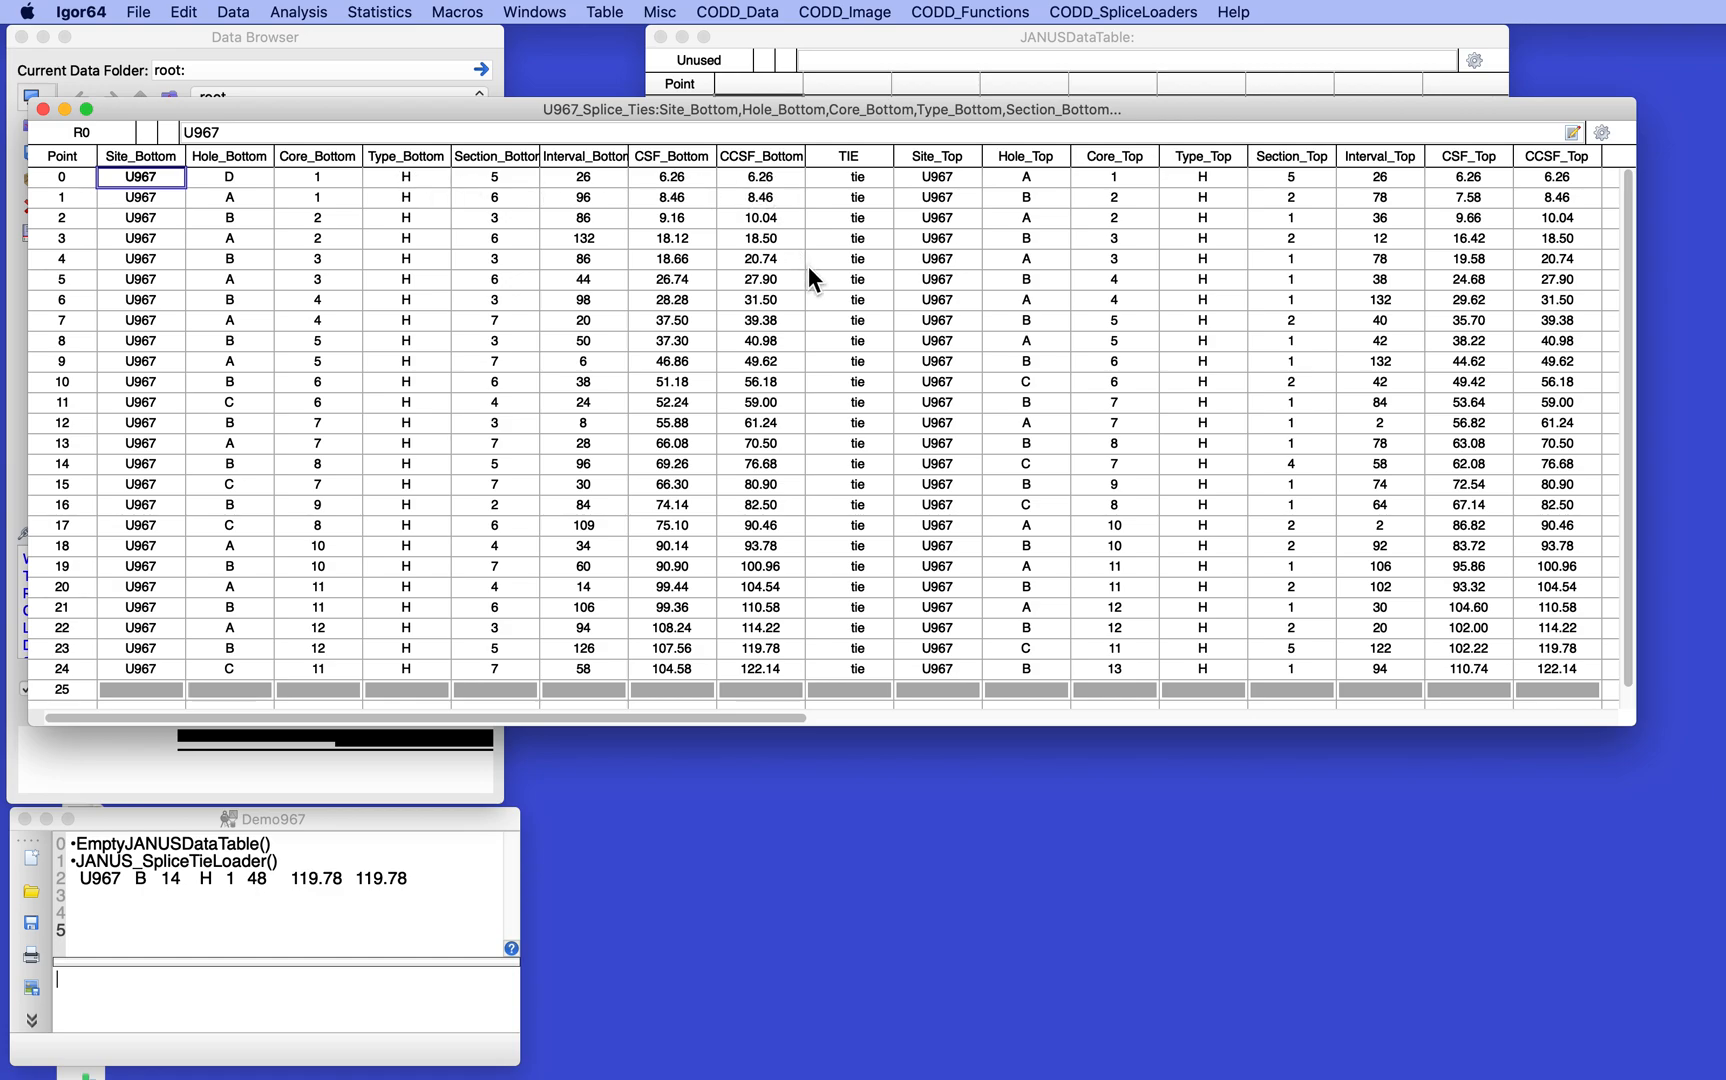
scroll(808, 266, down, 1)
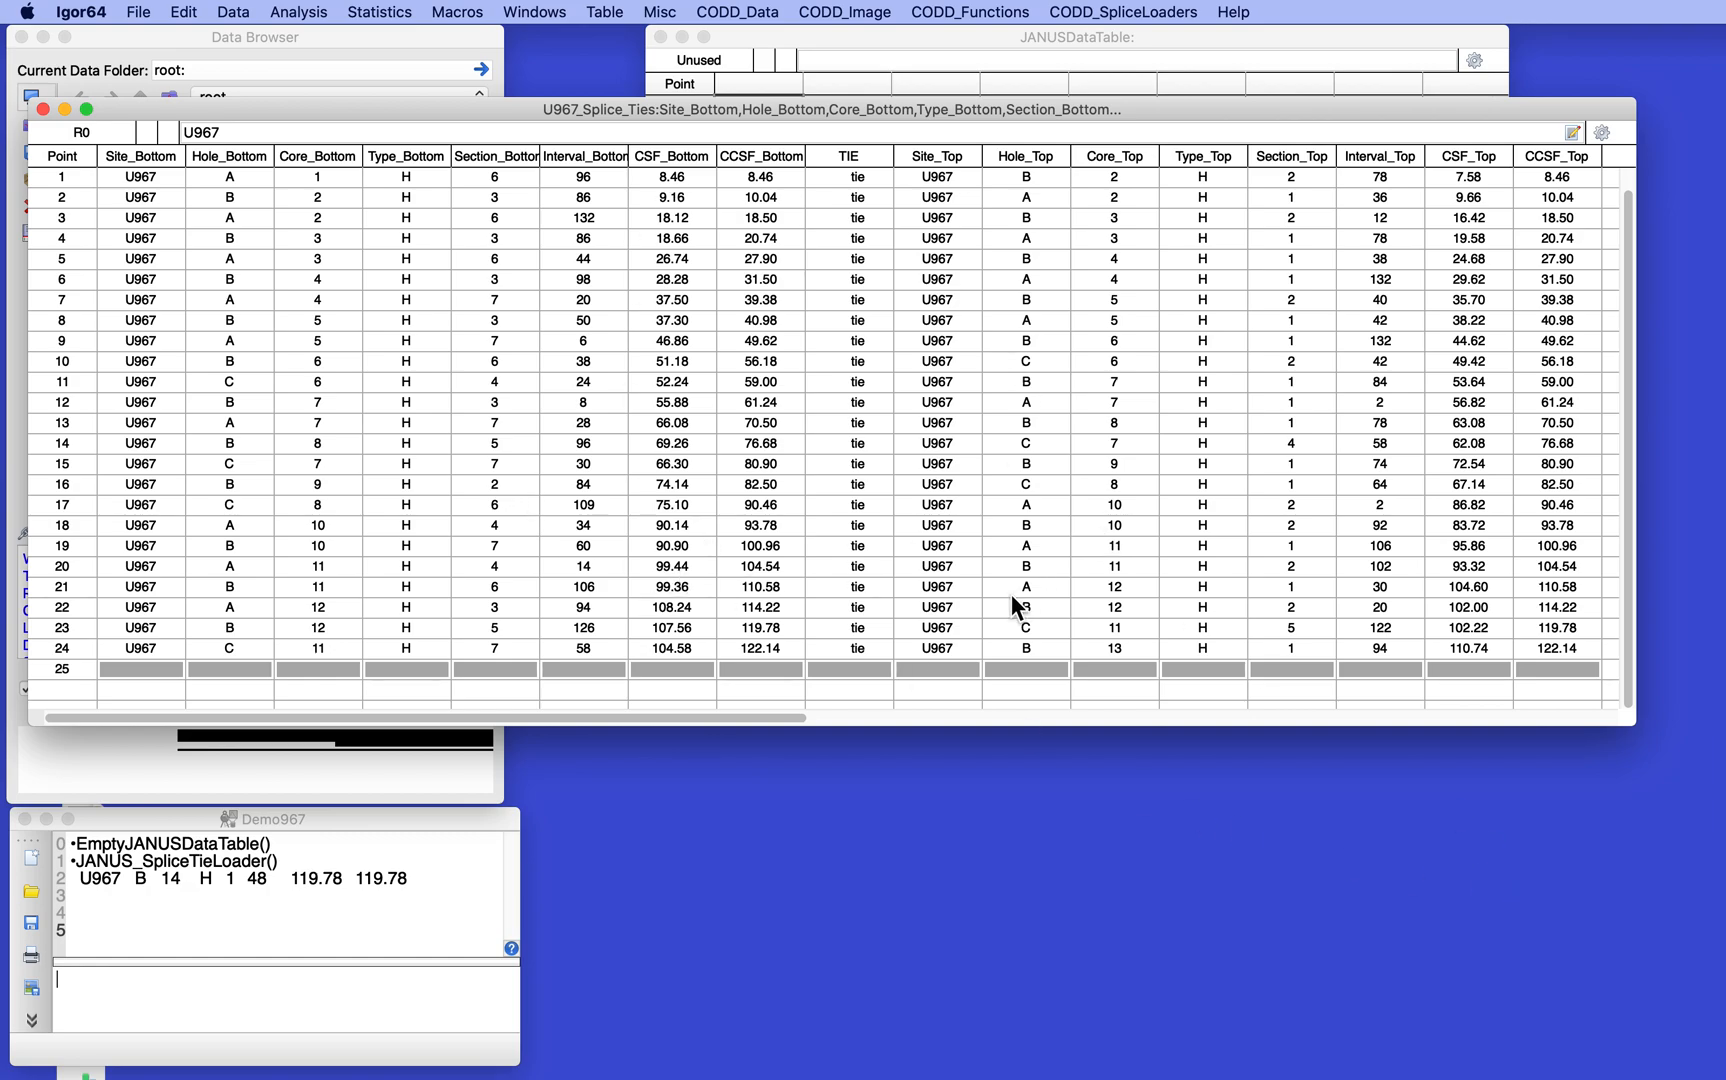
drag(921, 646, 1187, 653)
drag(1381, 650, 1547, 645)
key(super+c)
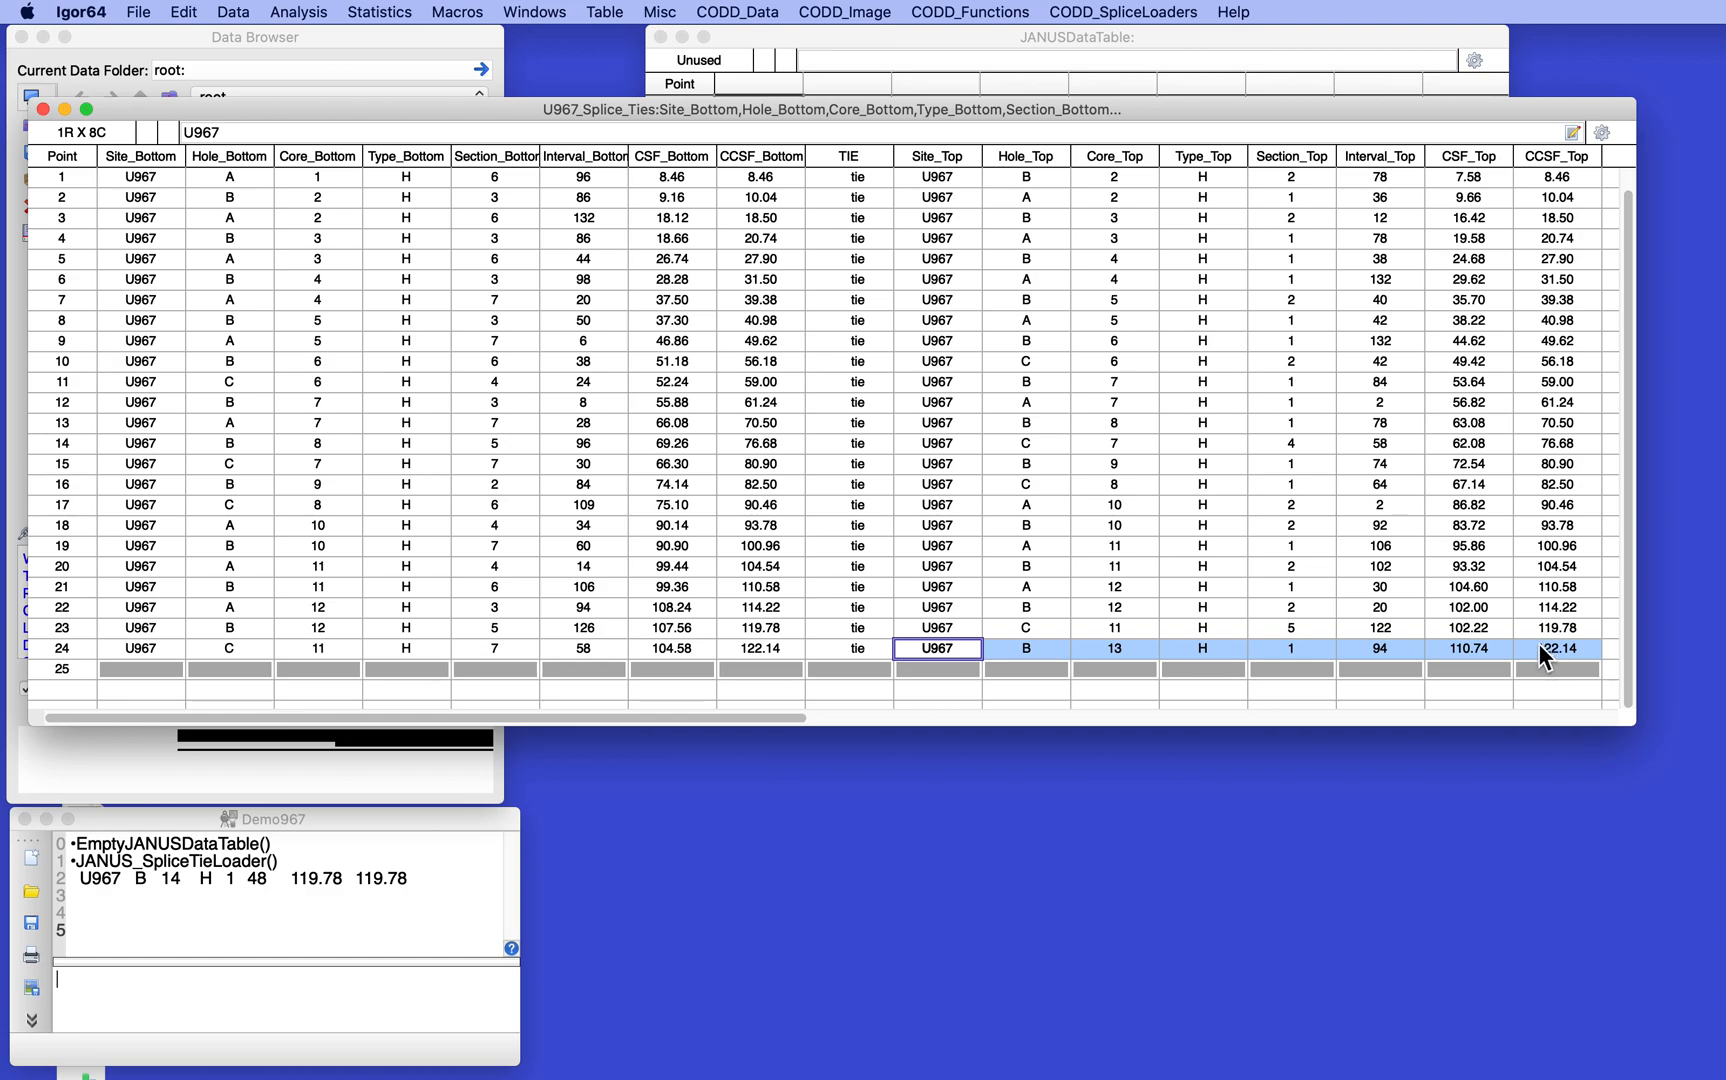
drag(124, 668, 736, 684)
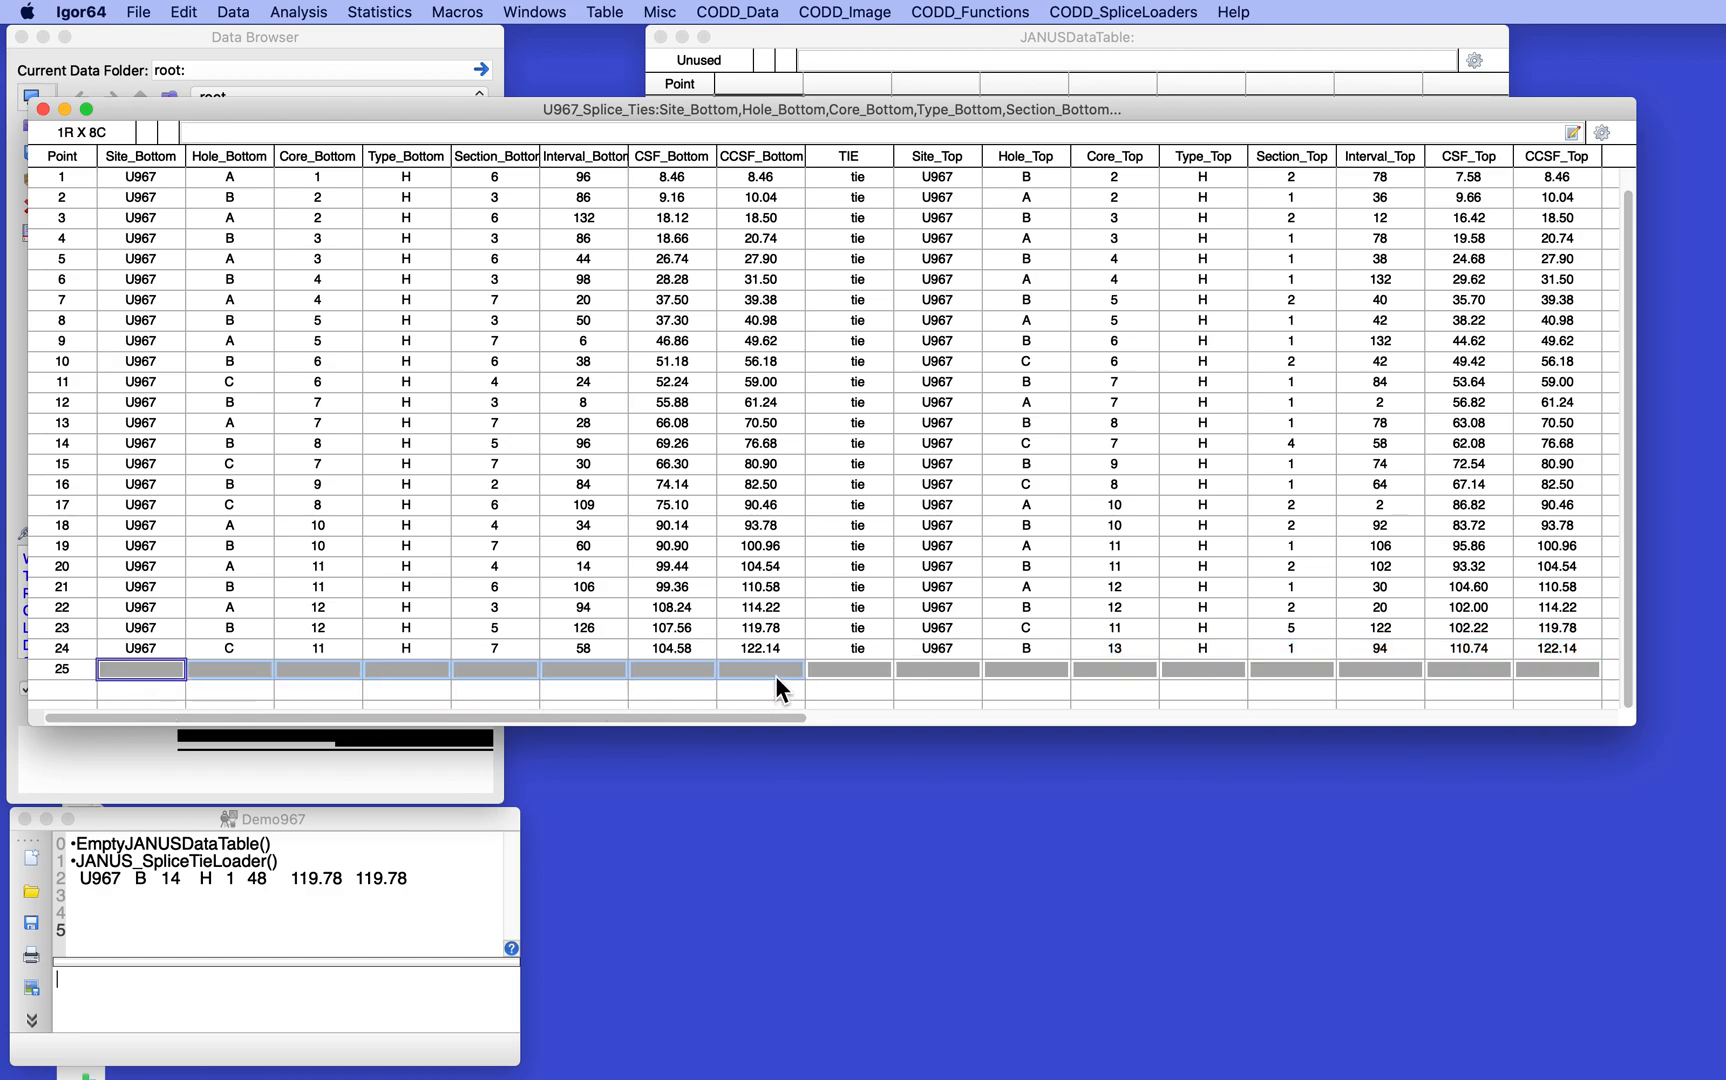
key(super+v)
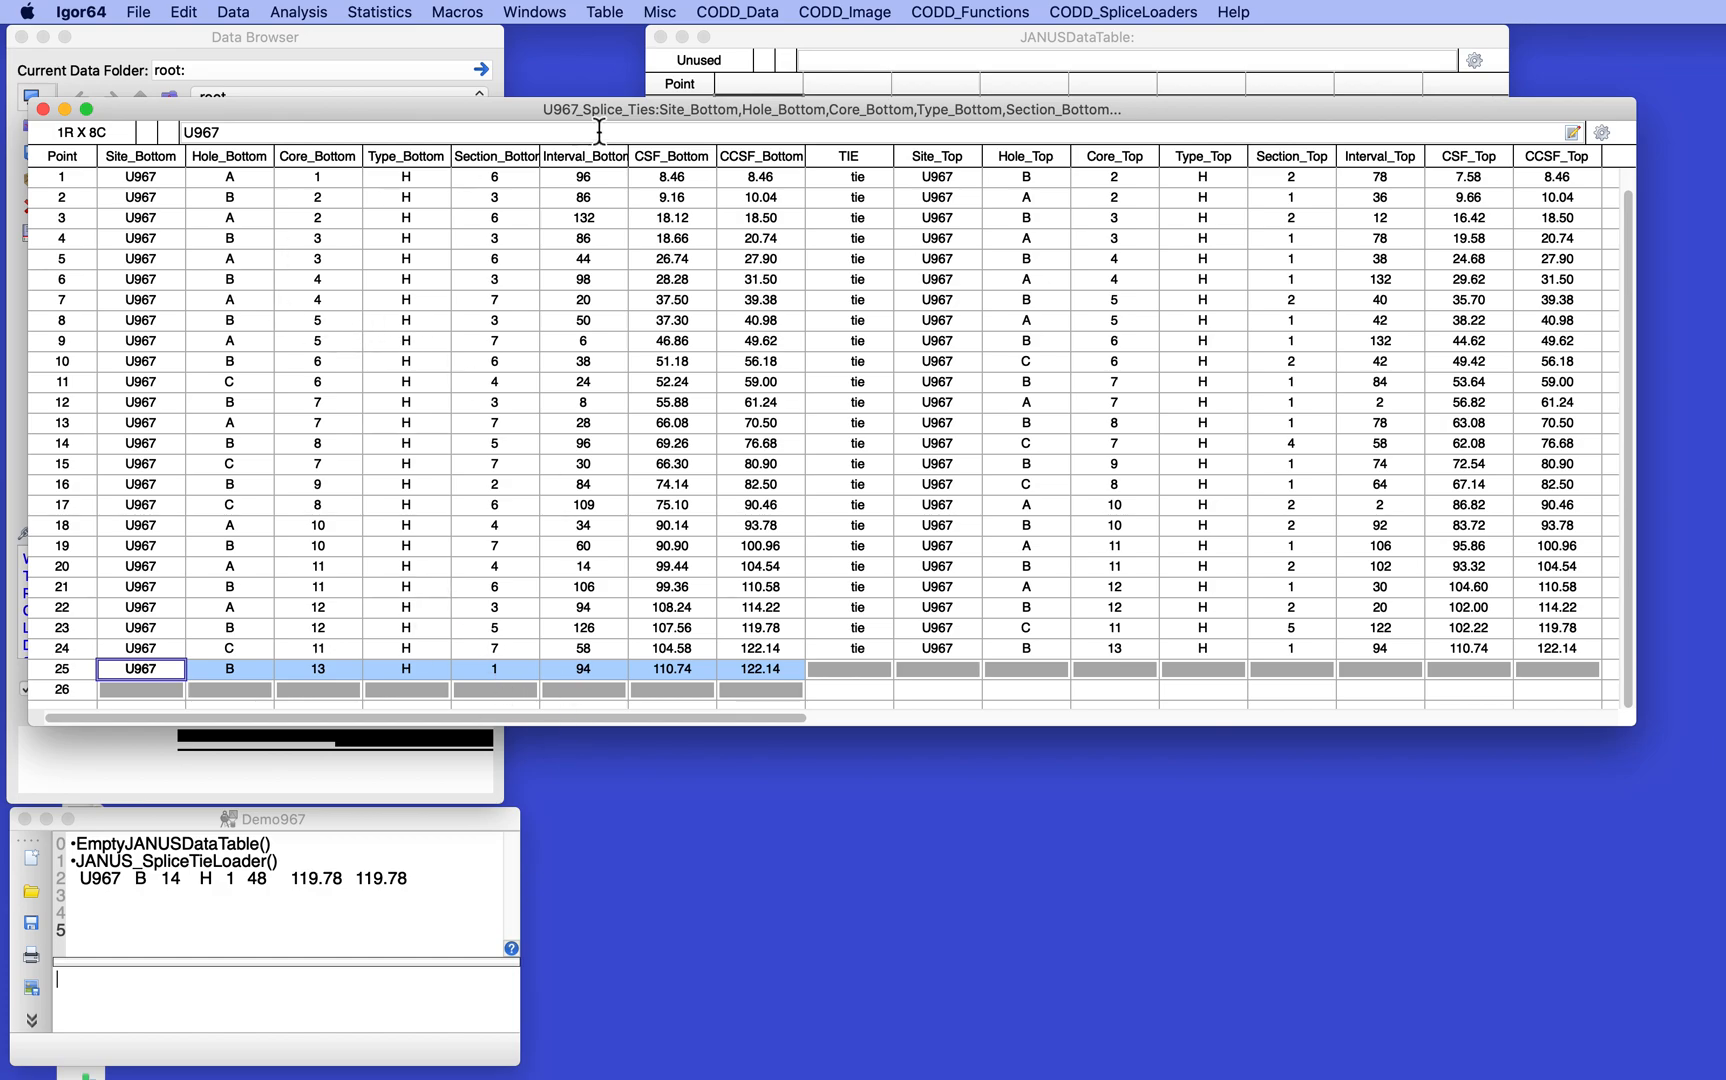
- Shrink and reposition the U967_Splice_Ties table, and open U967B_Coring_Matrix in a table placed below it
drag(1482, 727, 1470, 568)
scroll(1328, 476, down, 4)
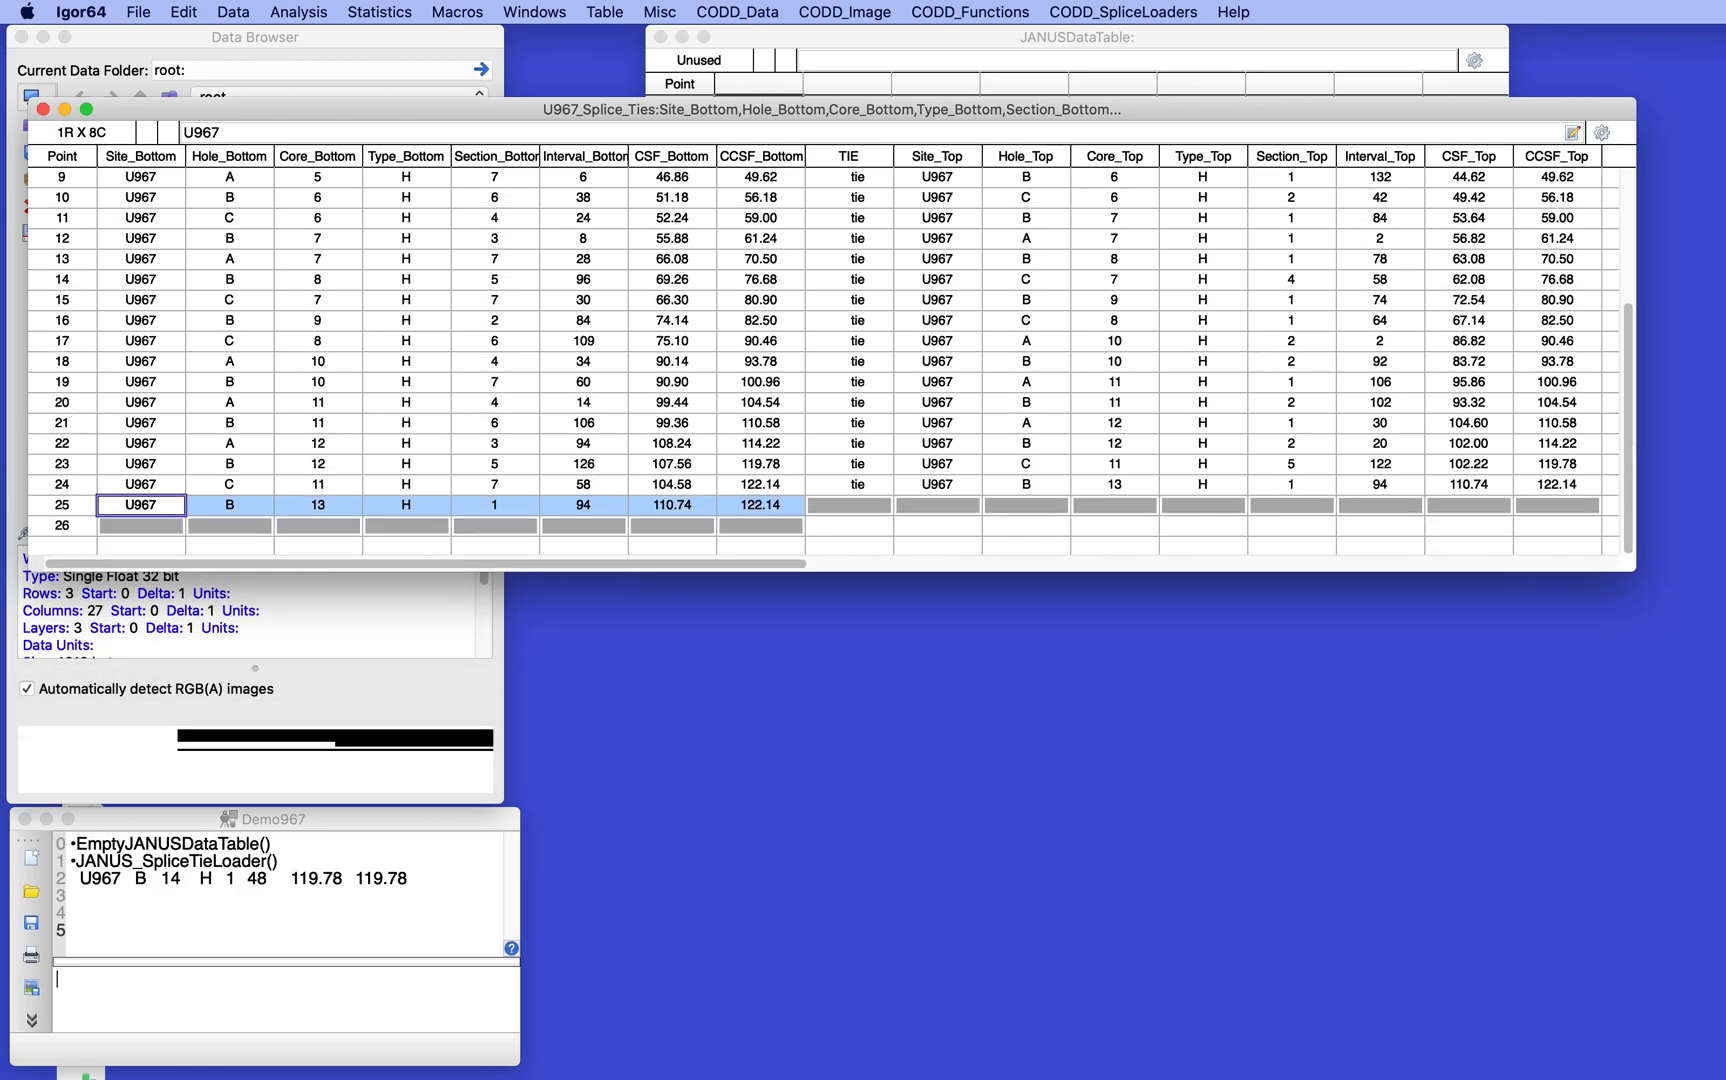
drag(947, 107, 1006, 46)
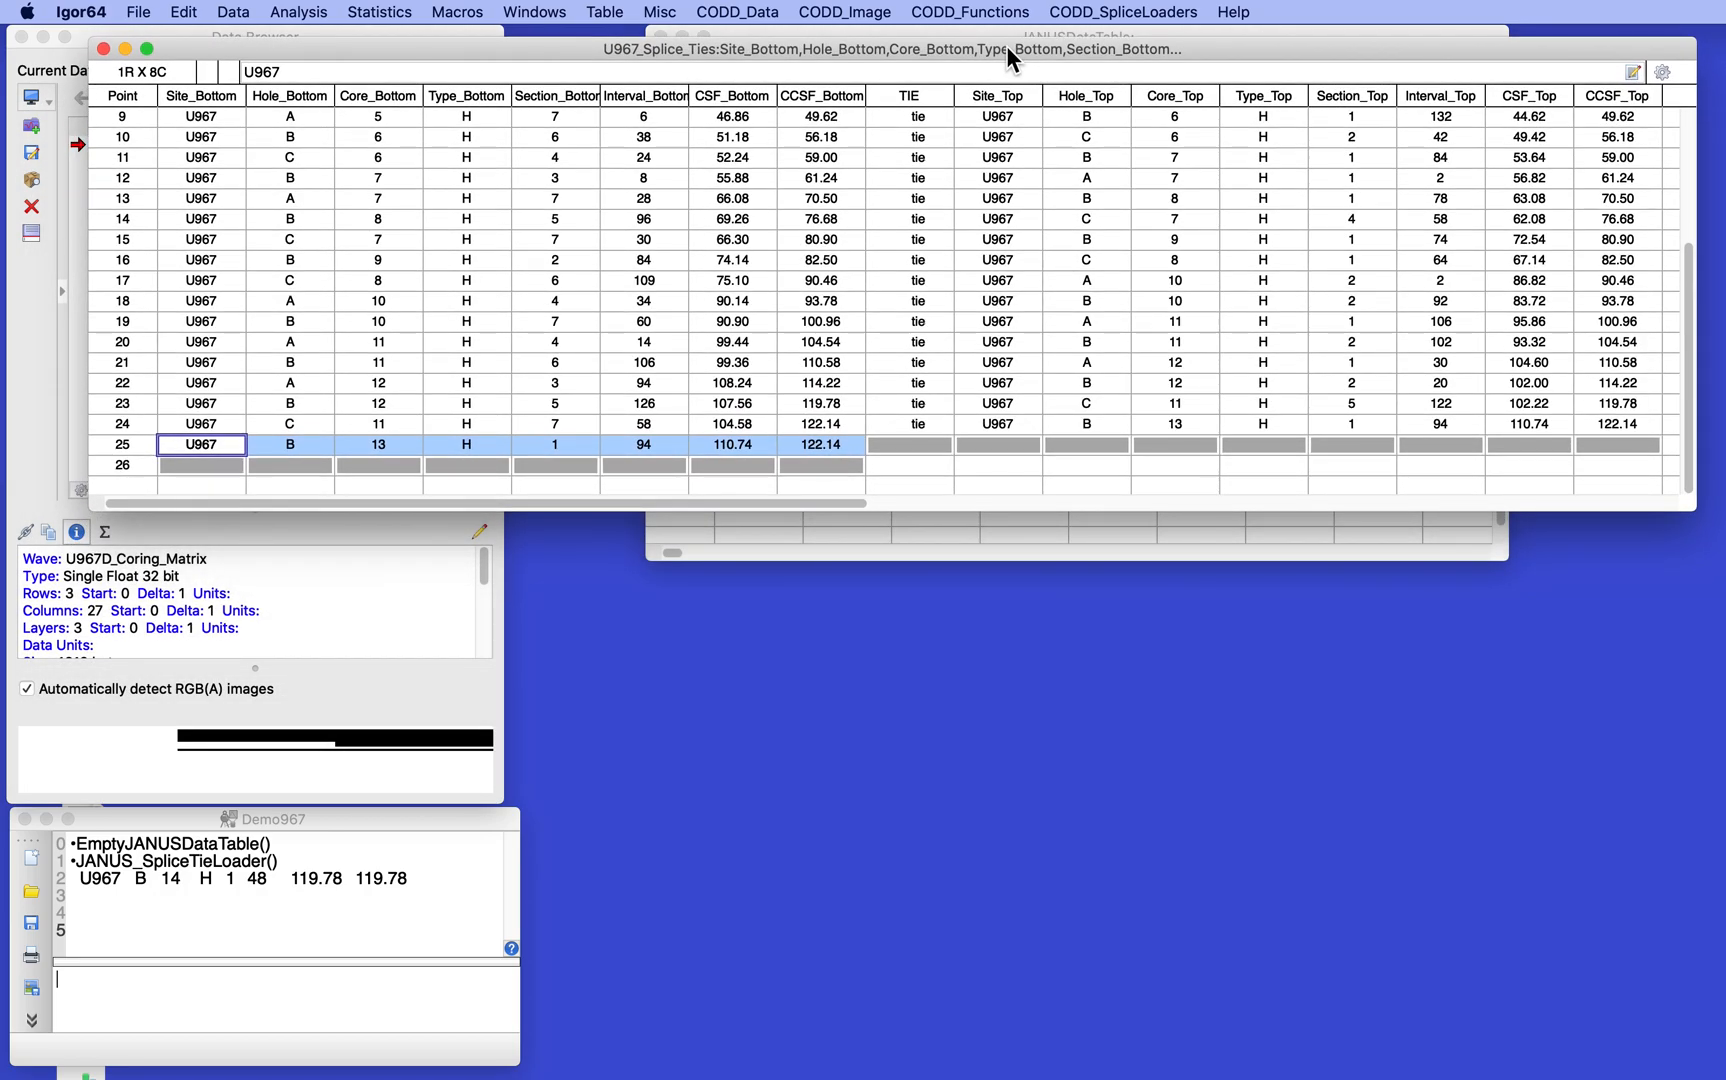
click(49, 405)
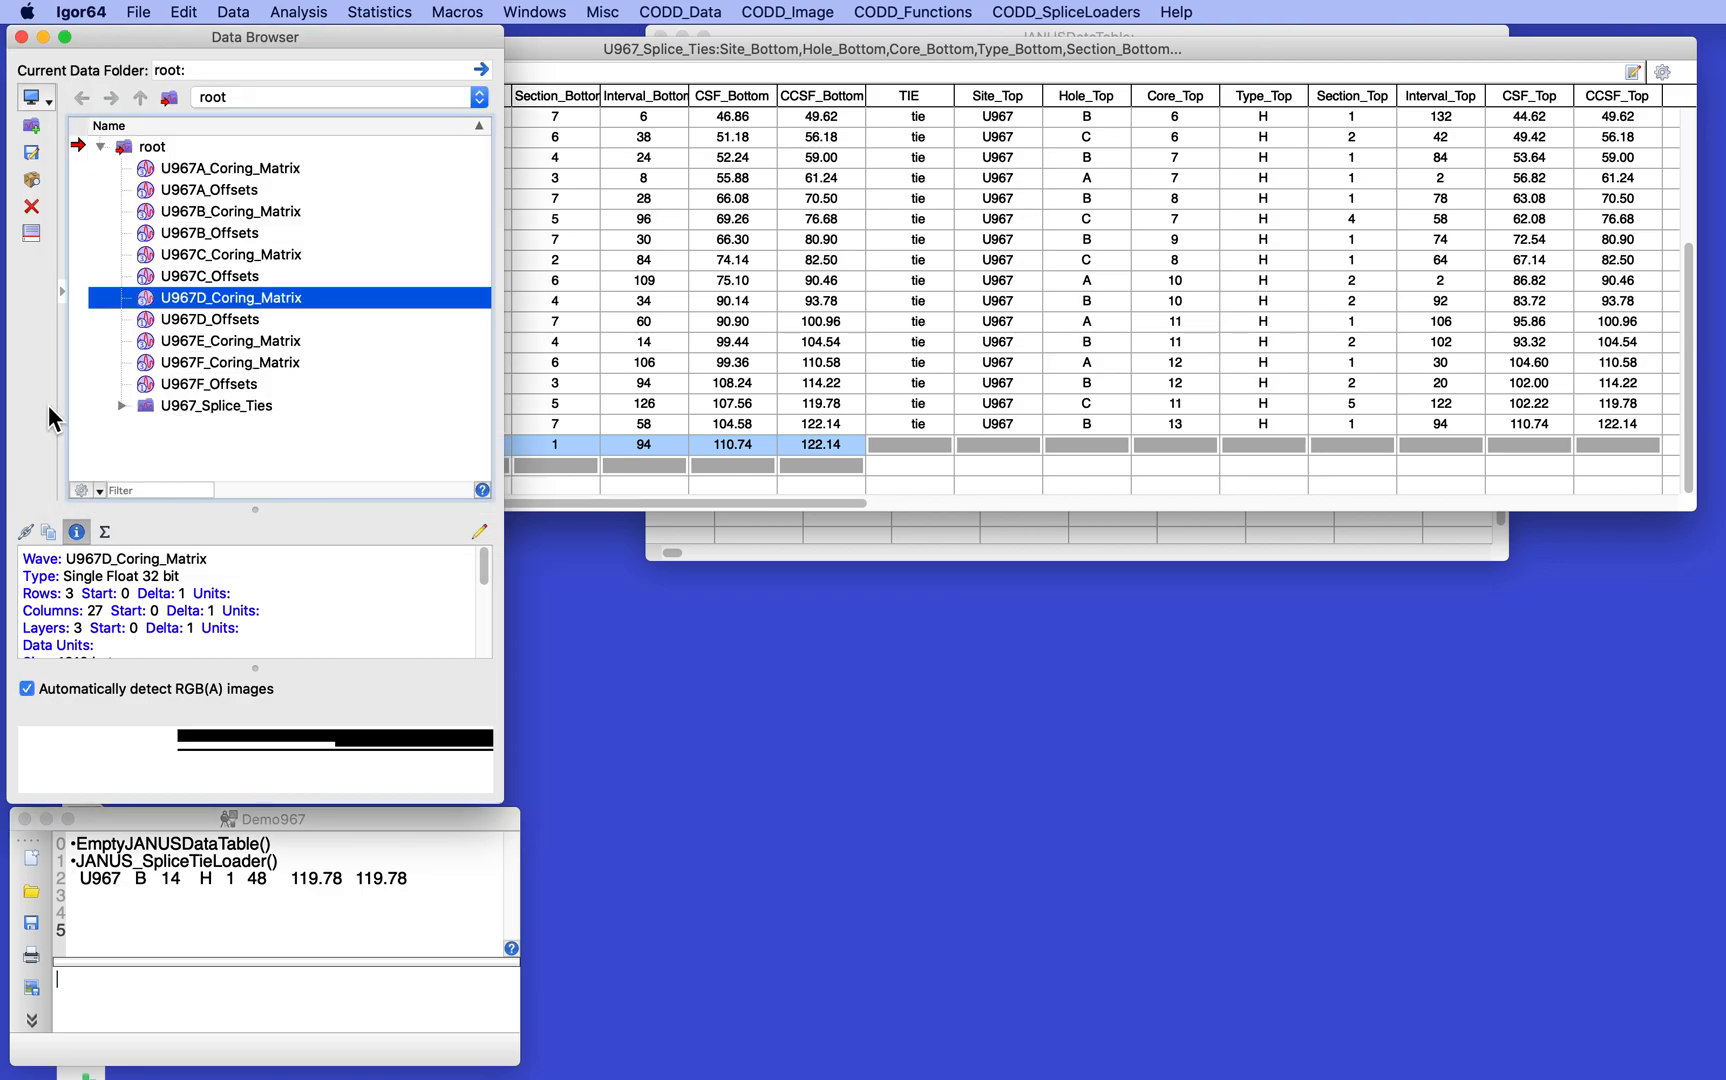
double_click(186, 214)
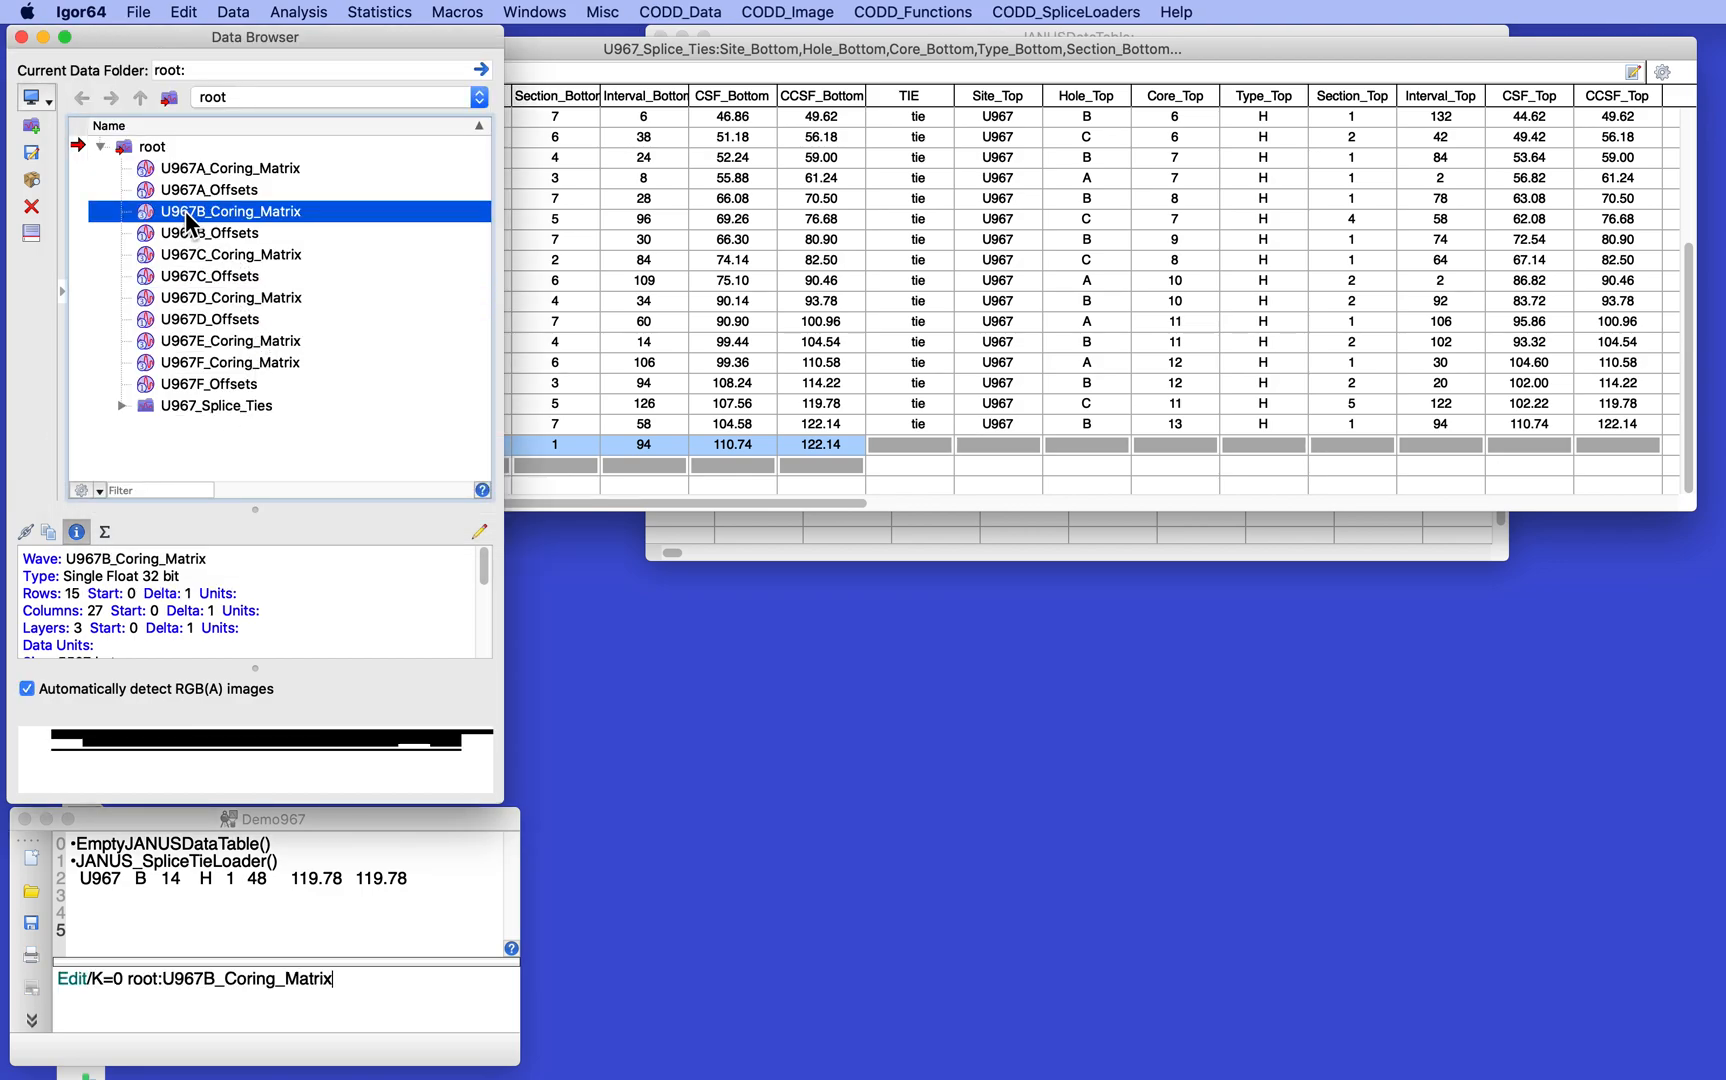
drag(933, 516, 733, 546)
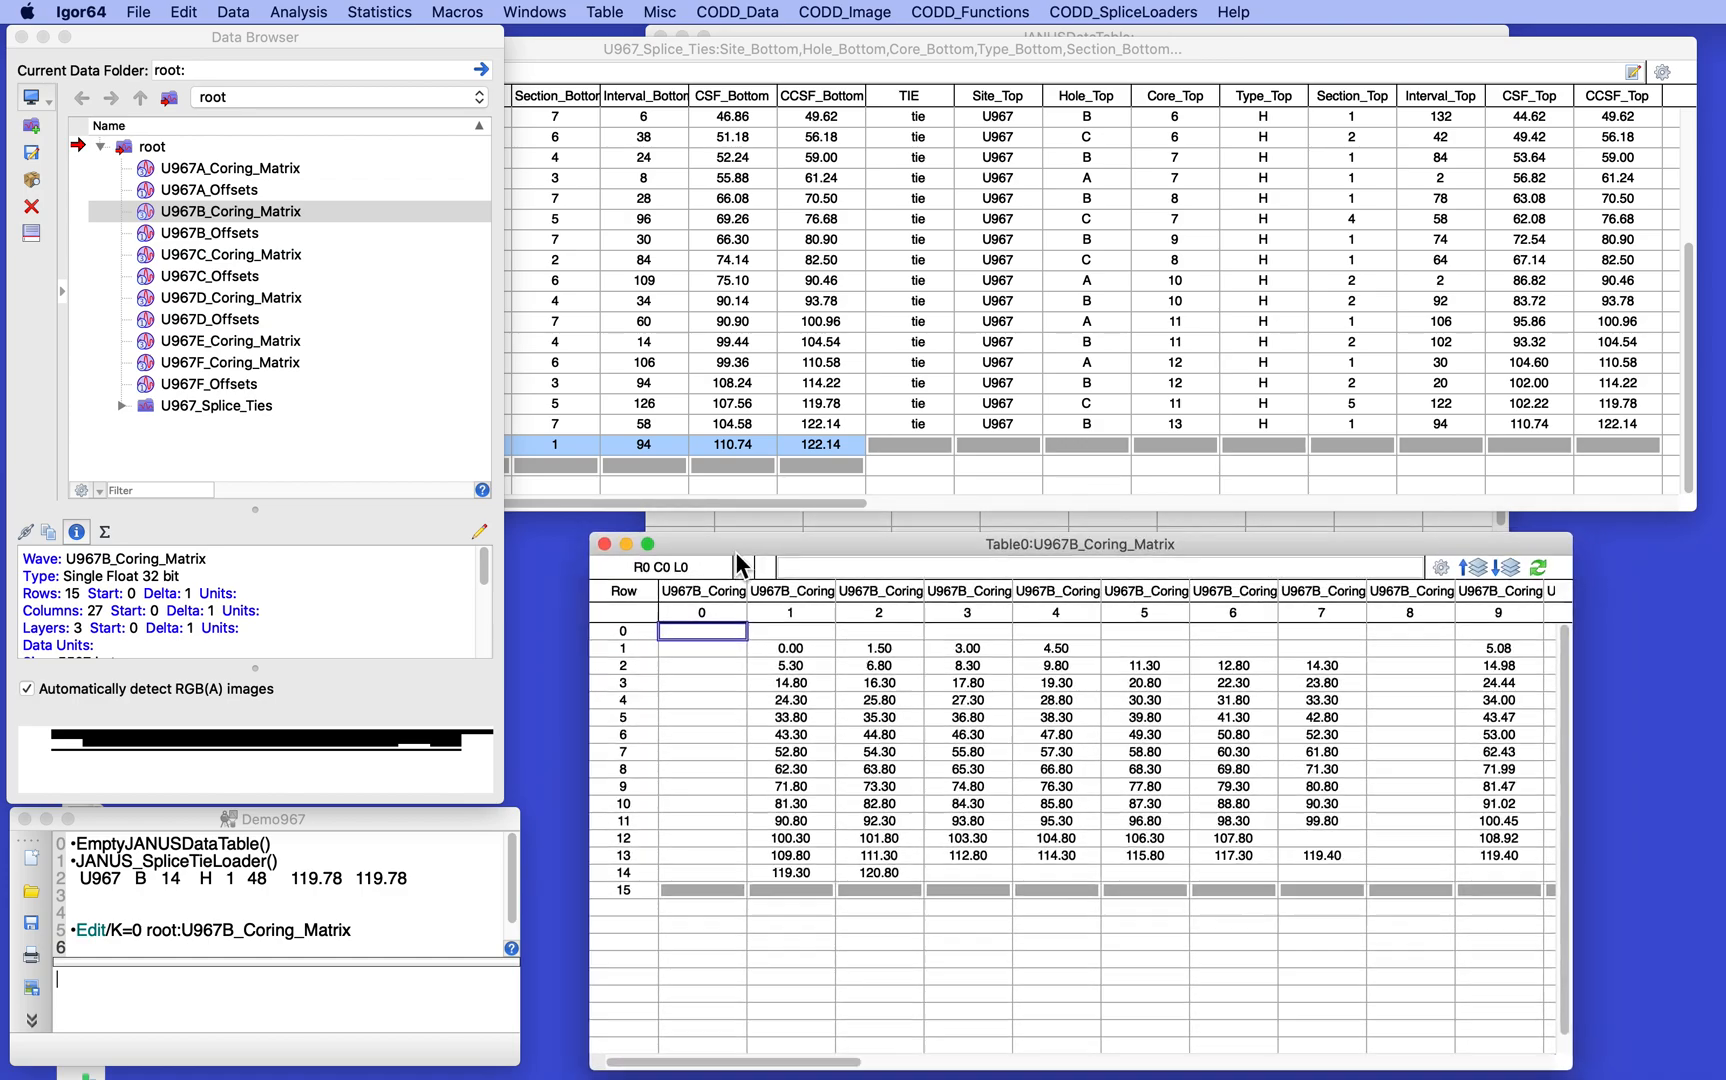
- Look up the last section of core 13 in U967B_Coring_Matrix and set Section_Bottom of point 25 to 7
click(684, 369)
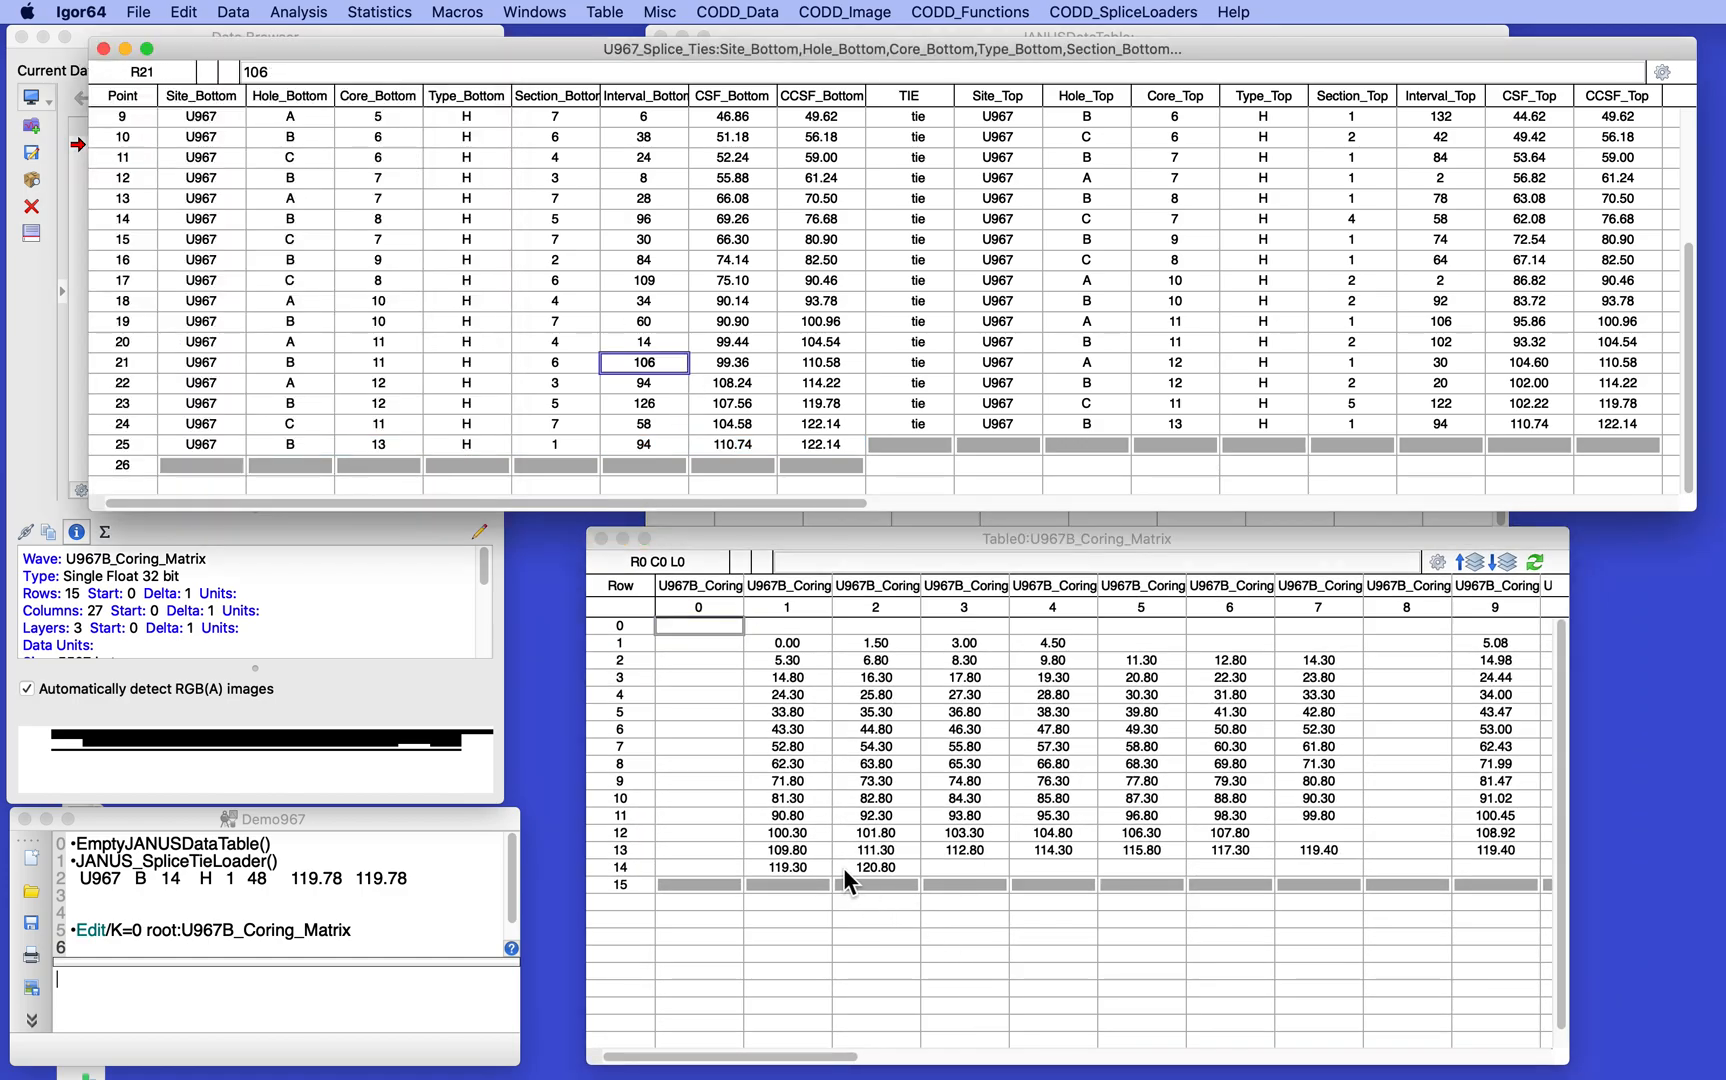
click(601, 848)
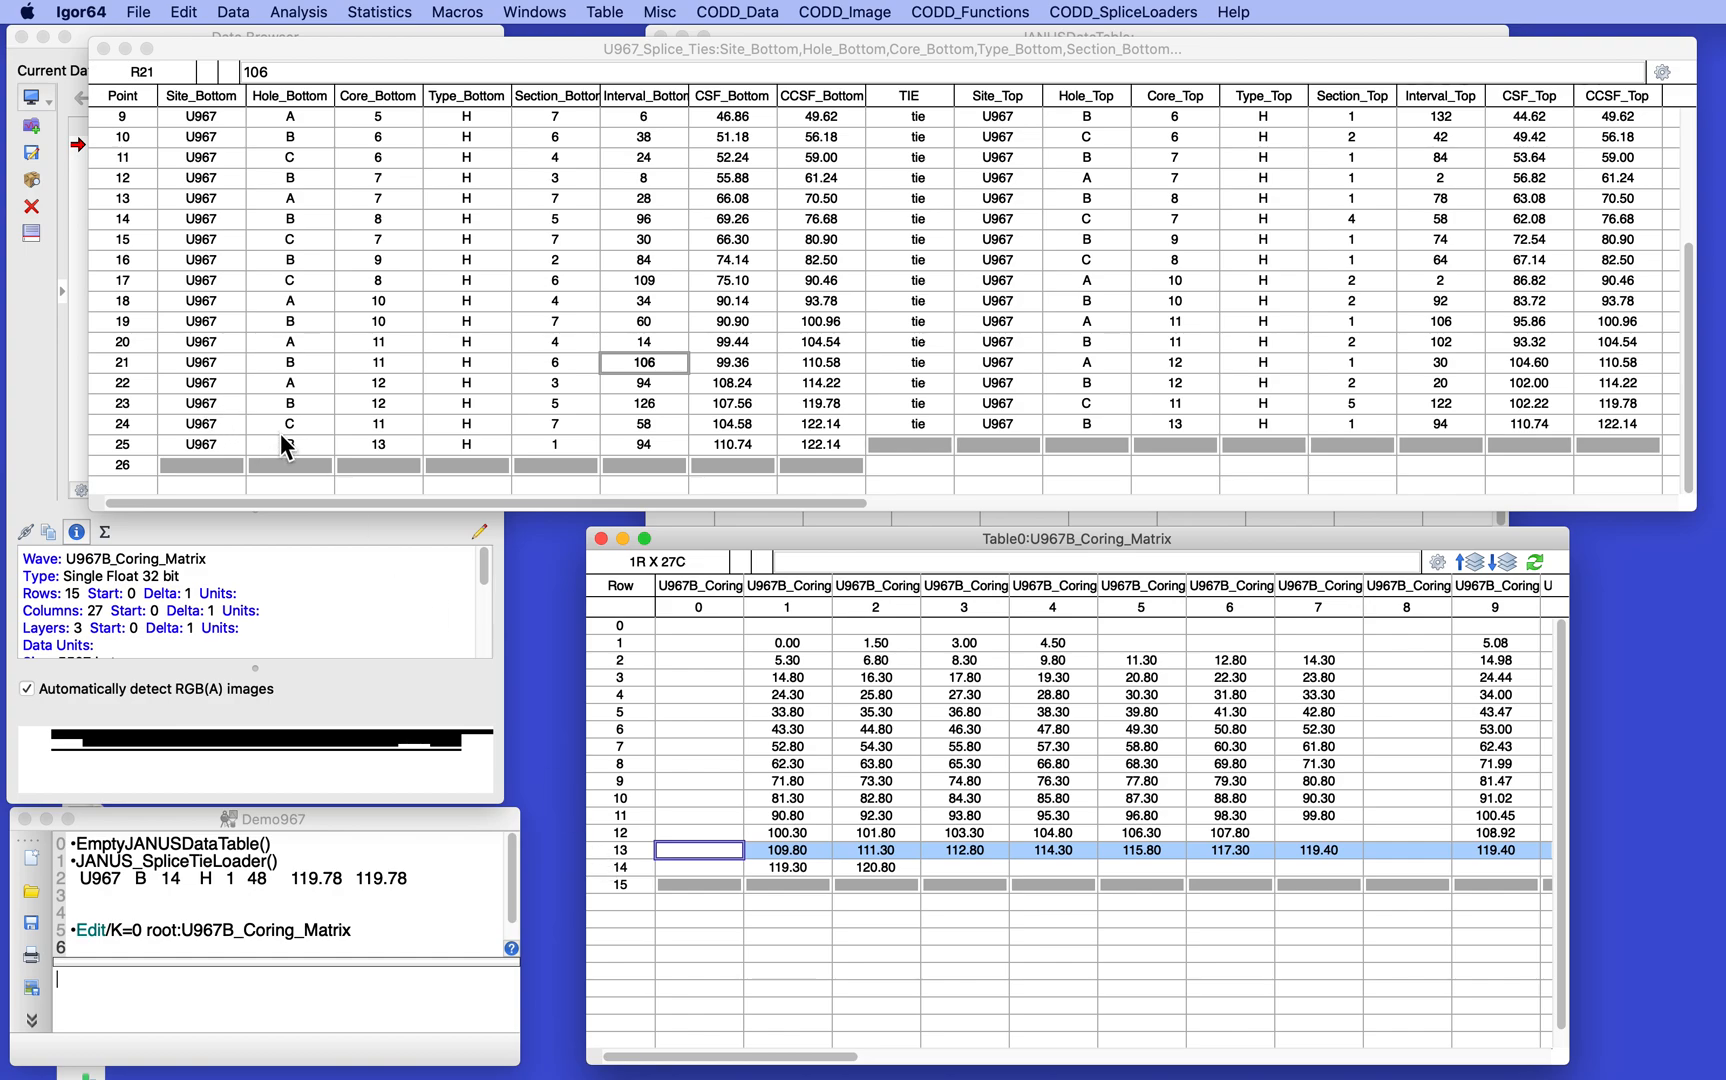
click(1326, 850)
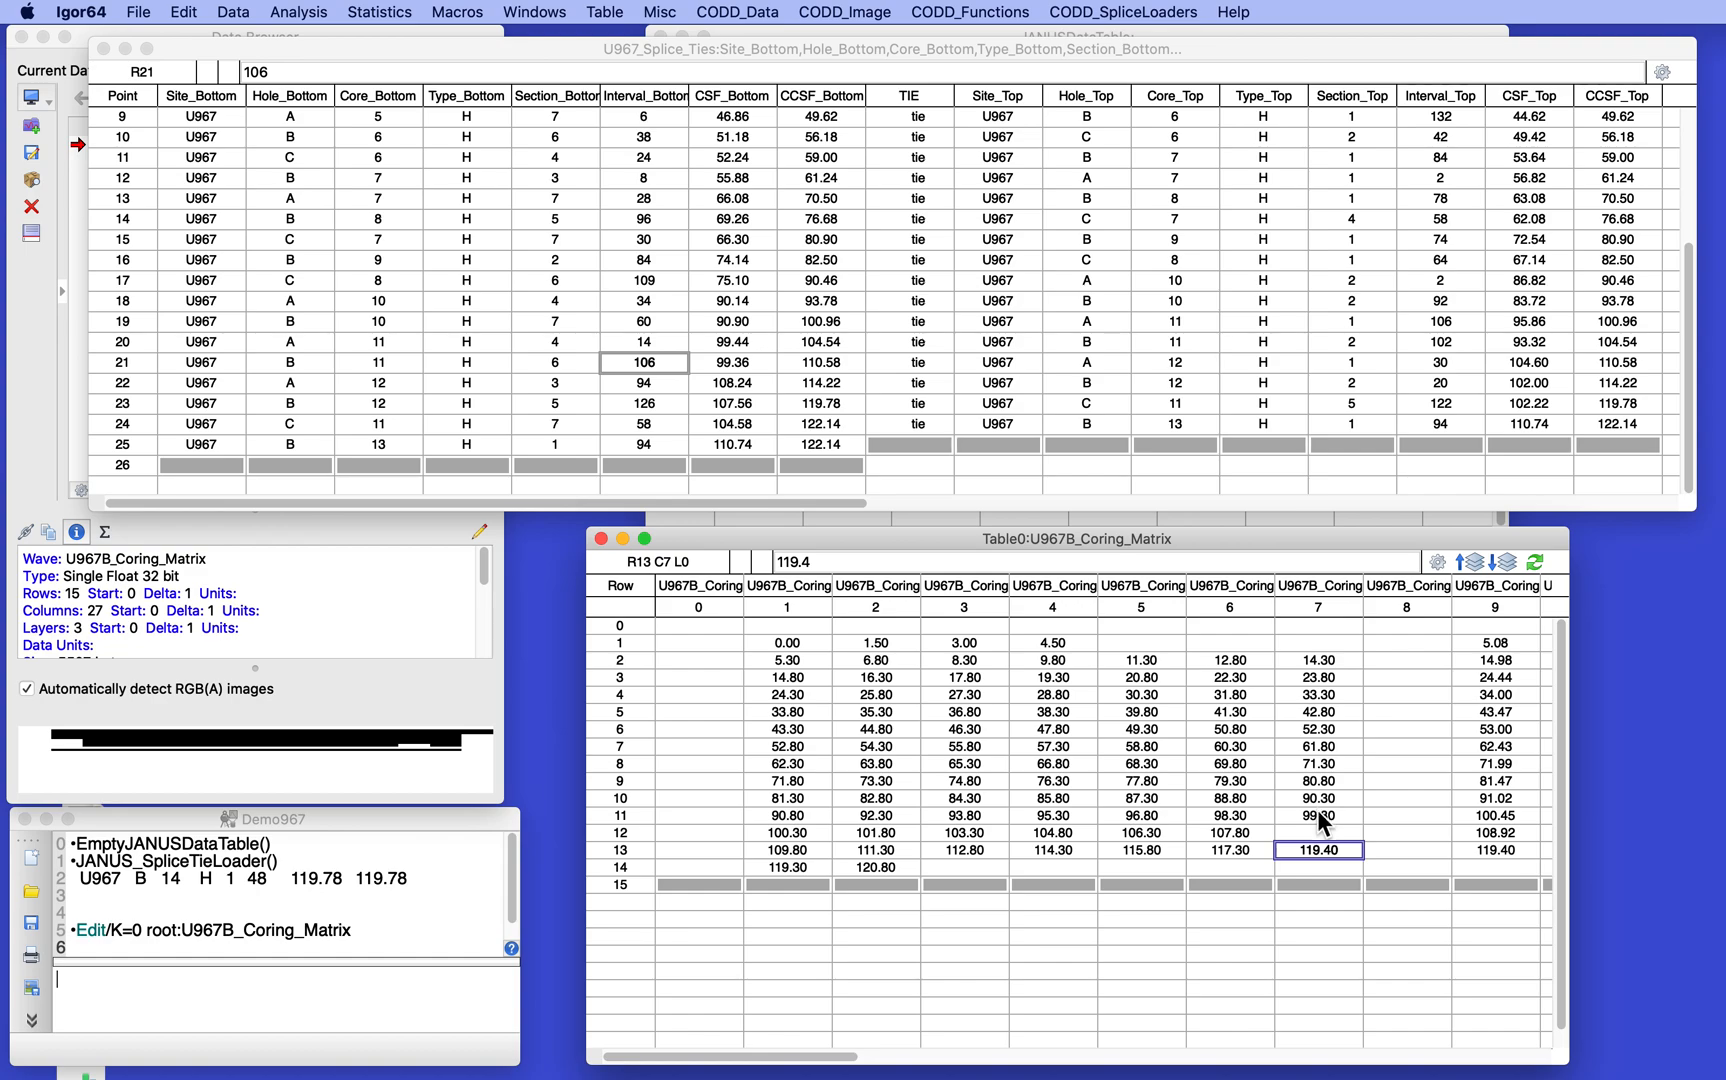
click(564, 442)
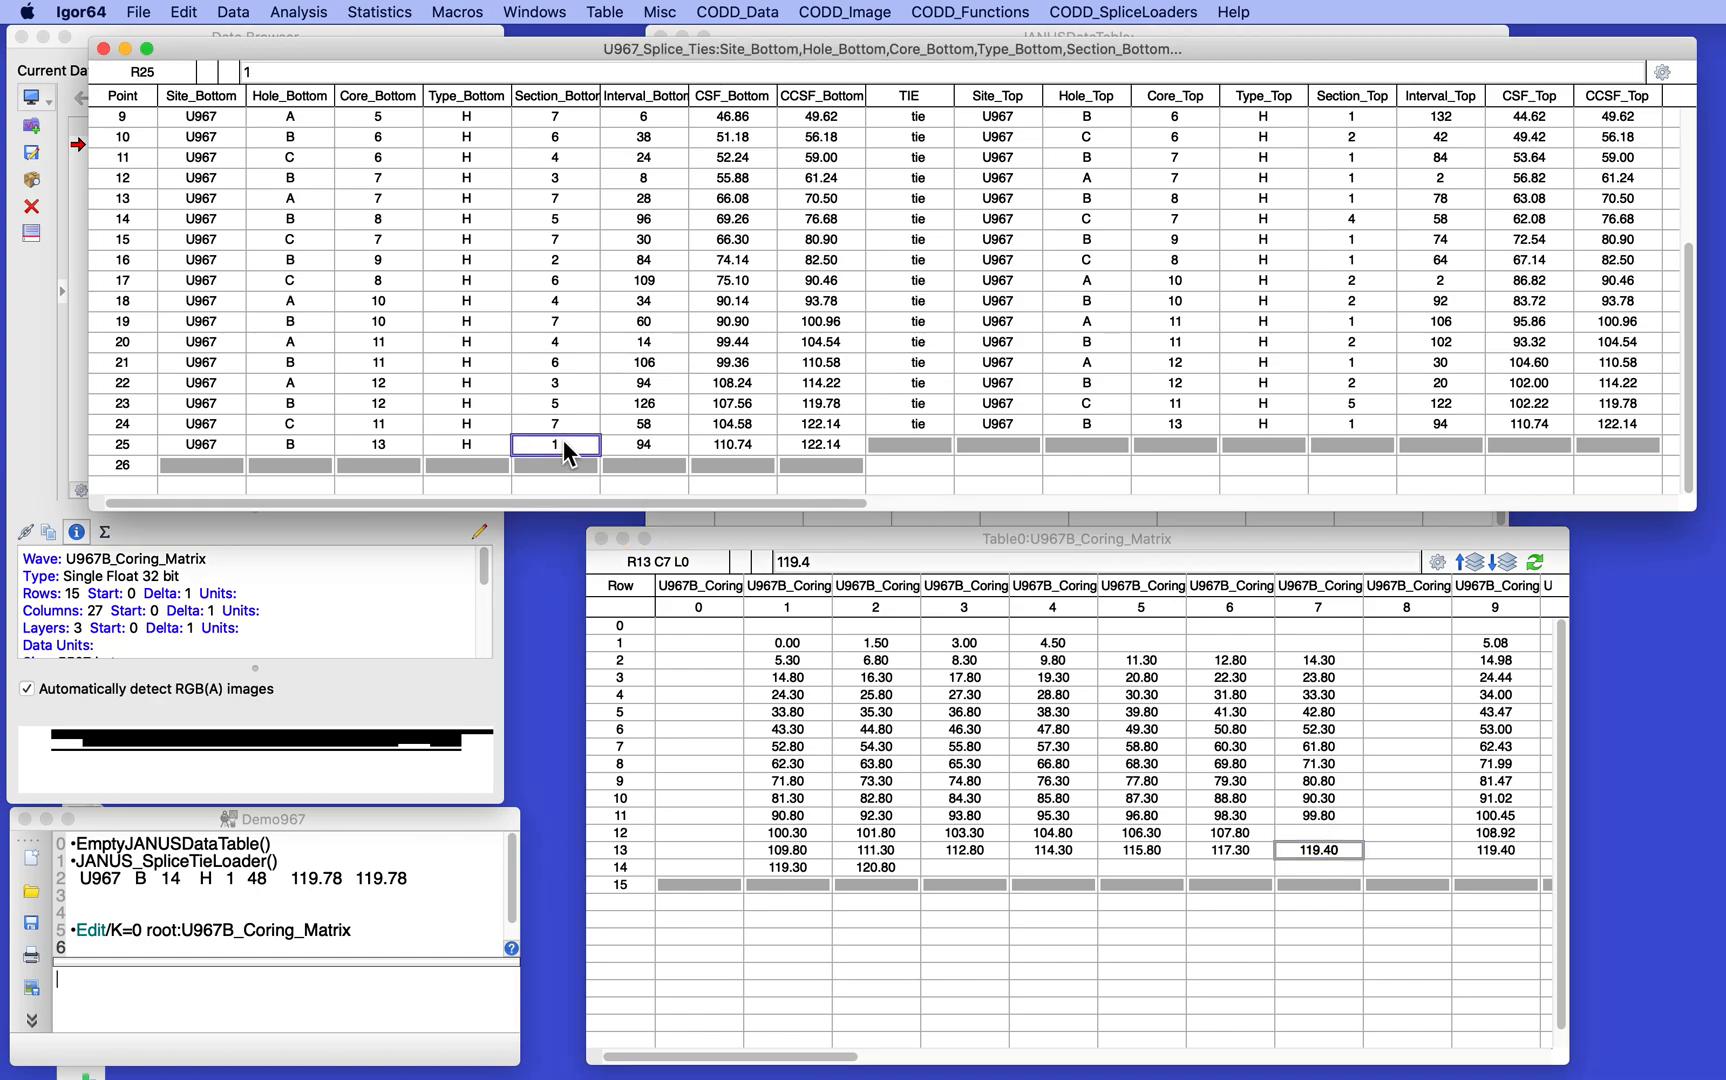
text(7)
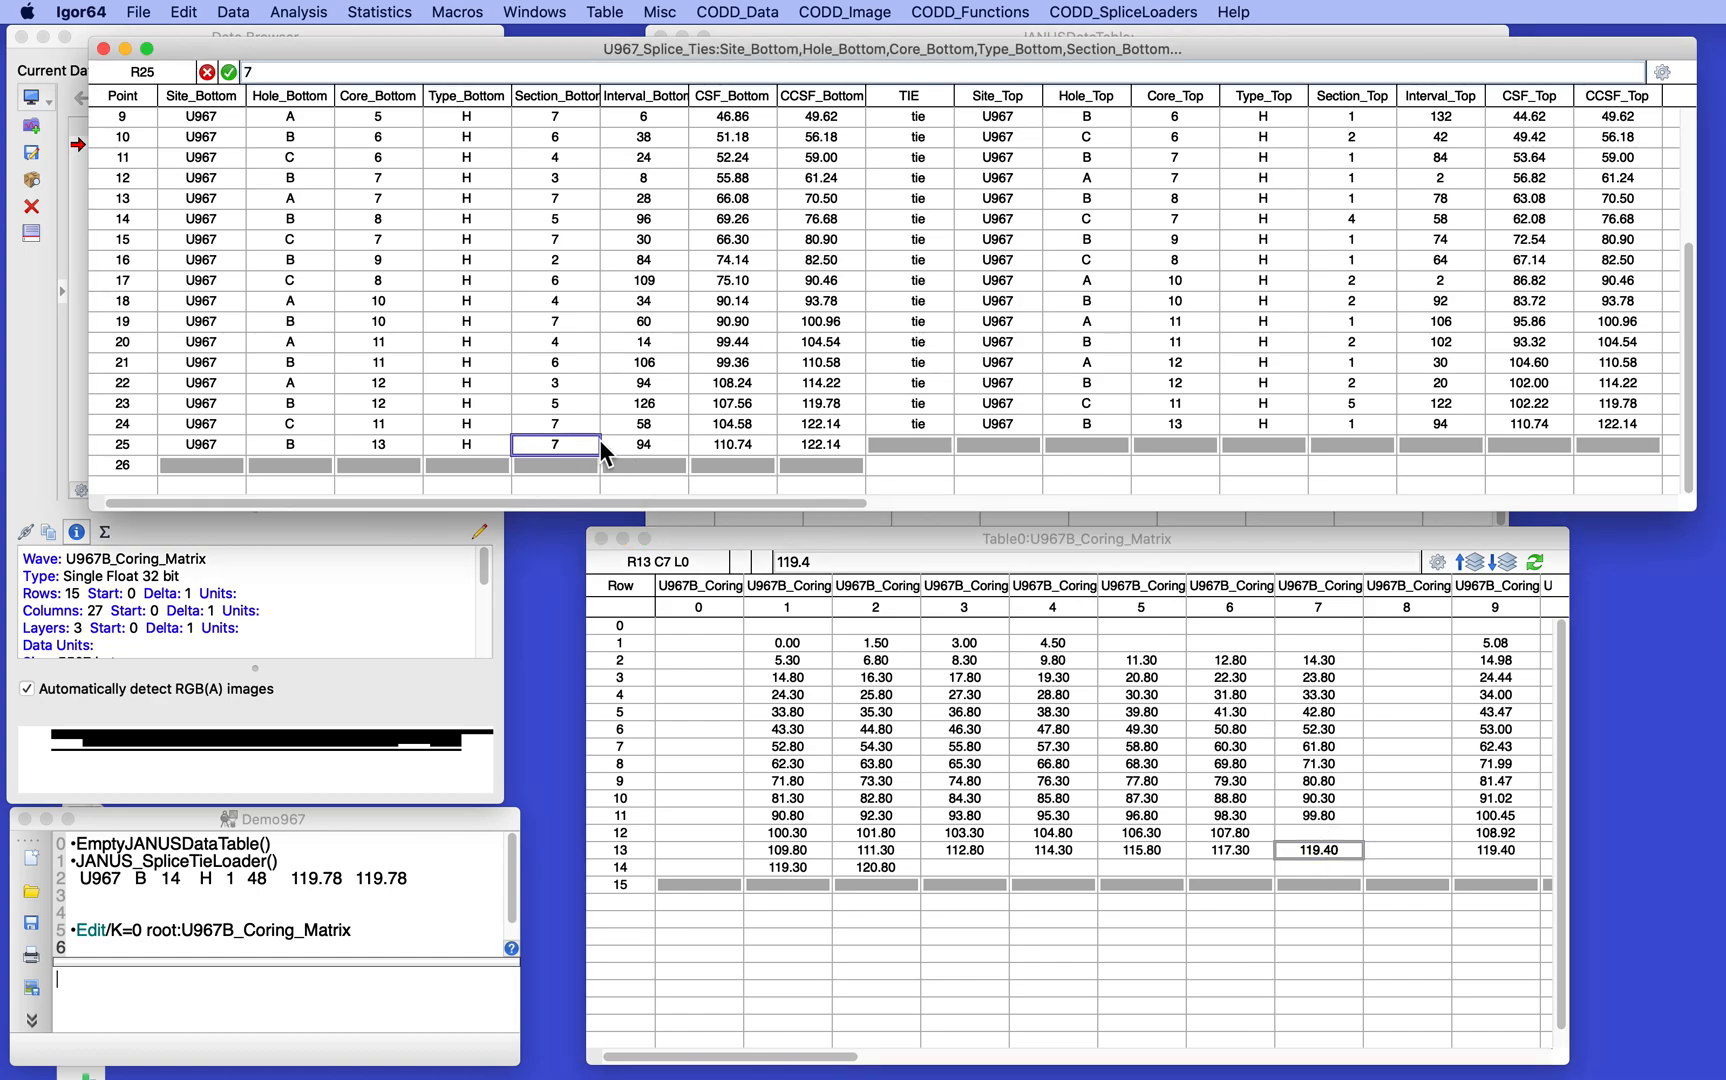
- Look up the length of core 13, section 7 in the matrix's layer 1 and set Interval_Bottom of point 25 to 60
click(645, 446)
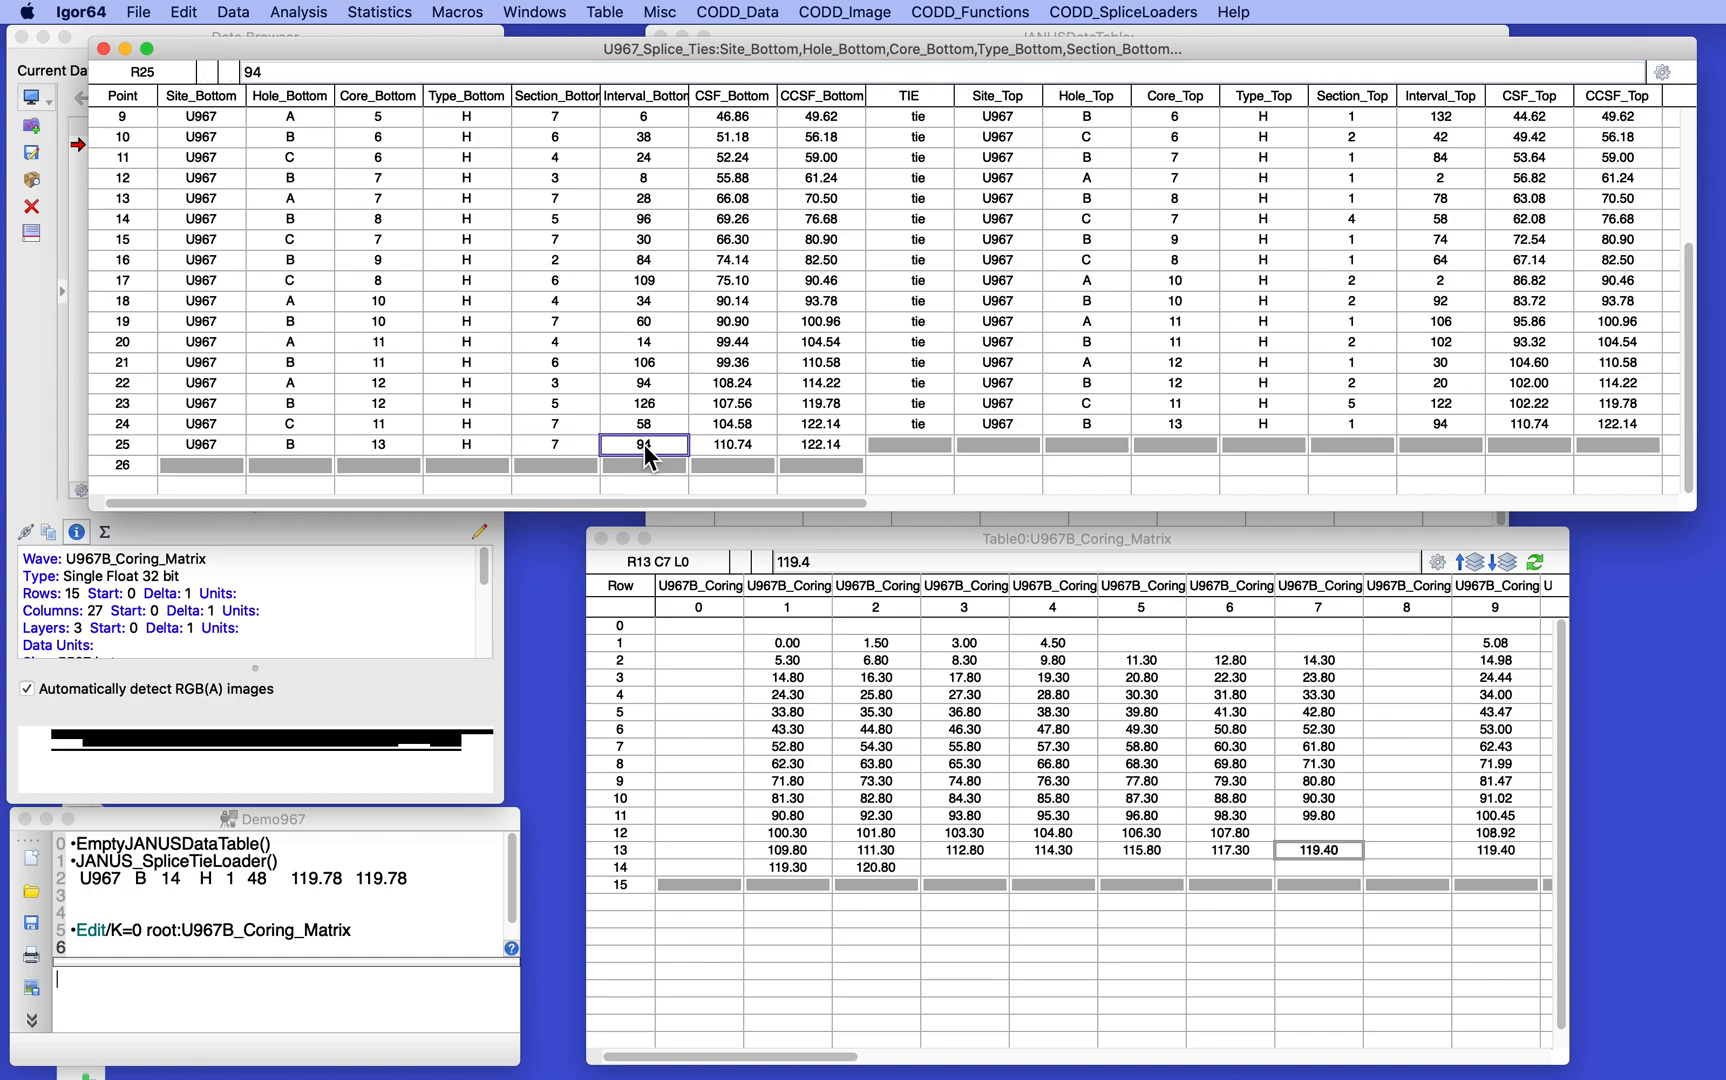
click(1504, 562)
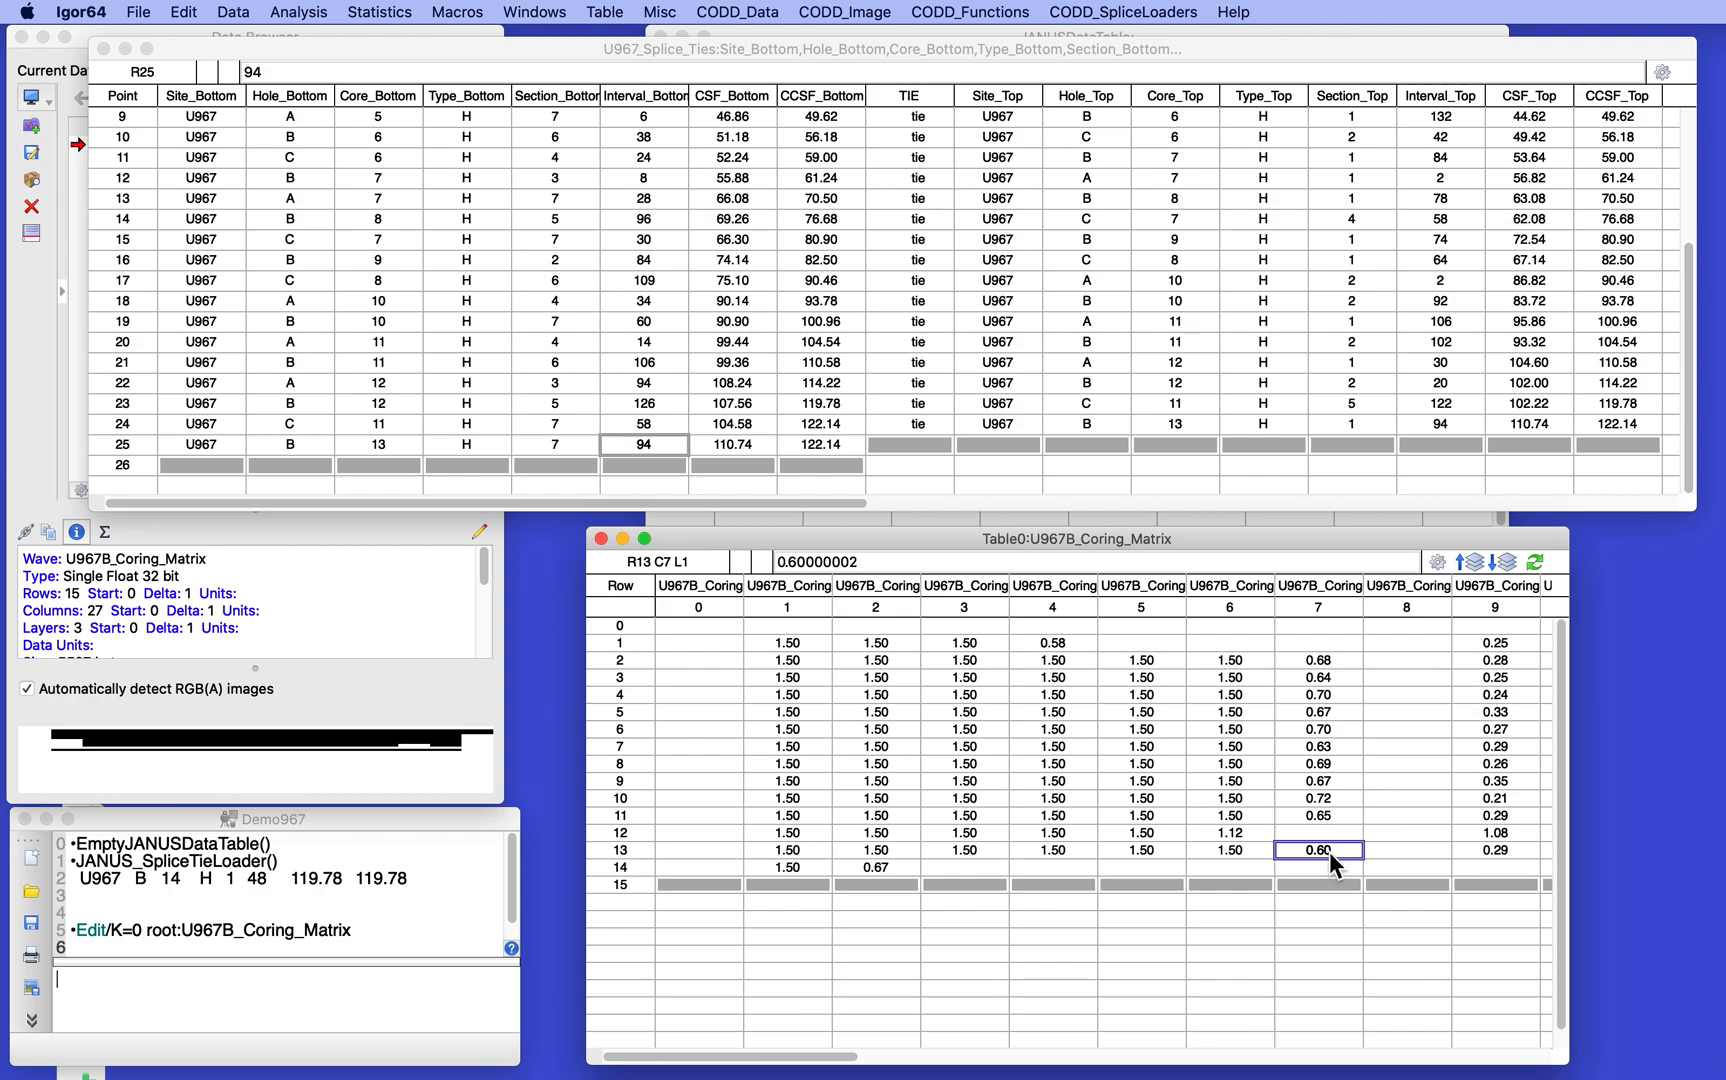
click(654, 443)
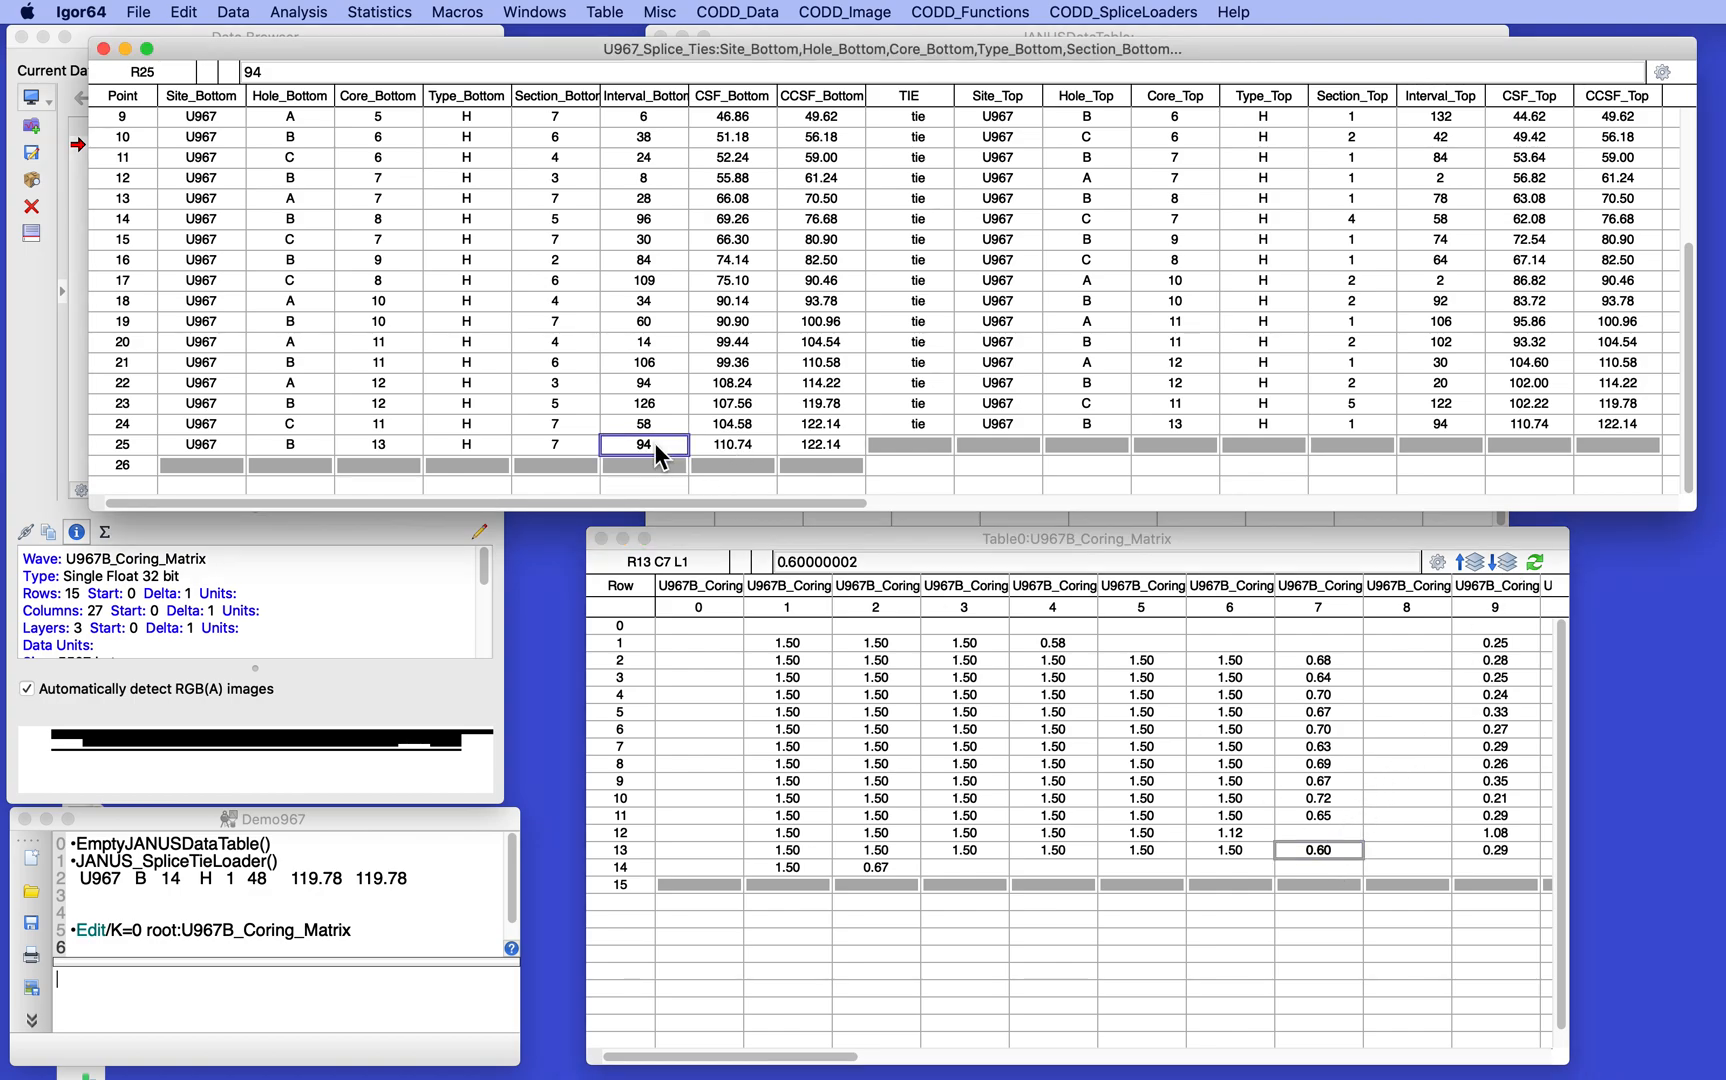
text(60)
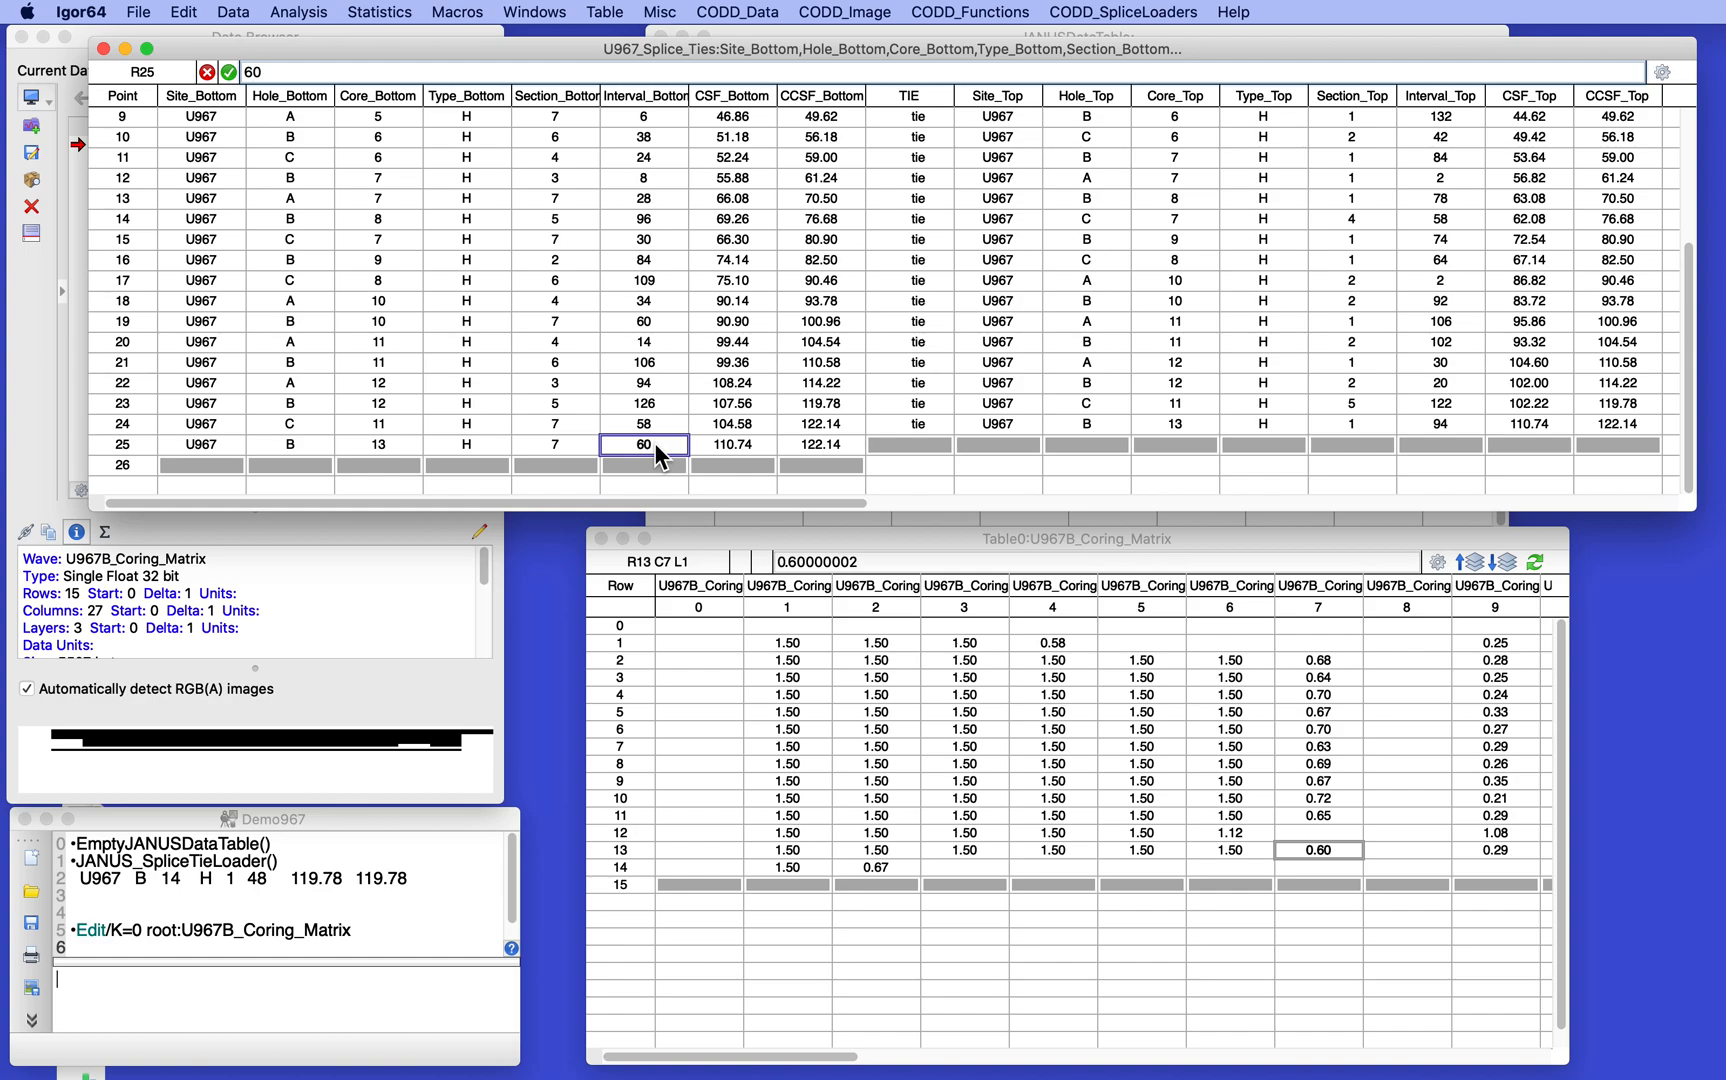
- Return the coring matrix to layer 0 for the section 7 top depth and set CSF_Bottom of point 25 to 120
click(734, 441)
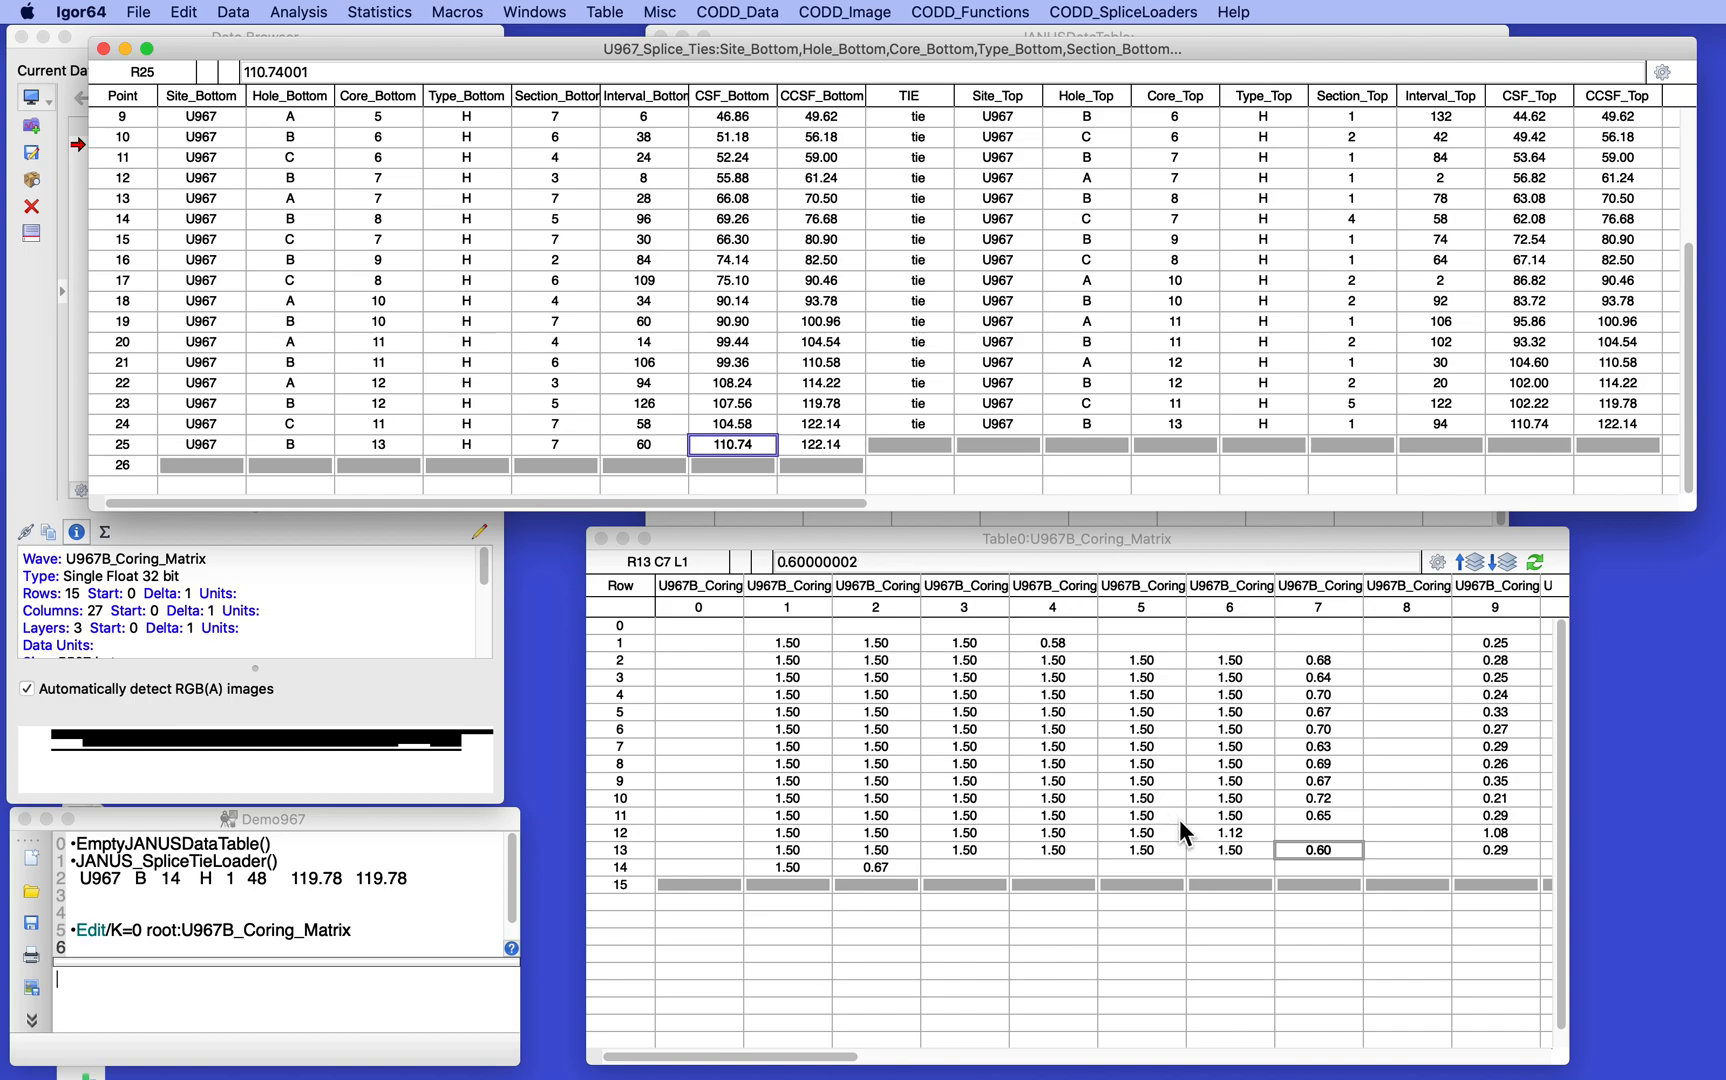
click(1468, 560)
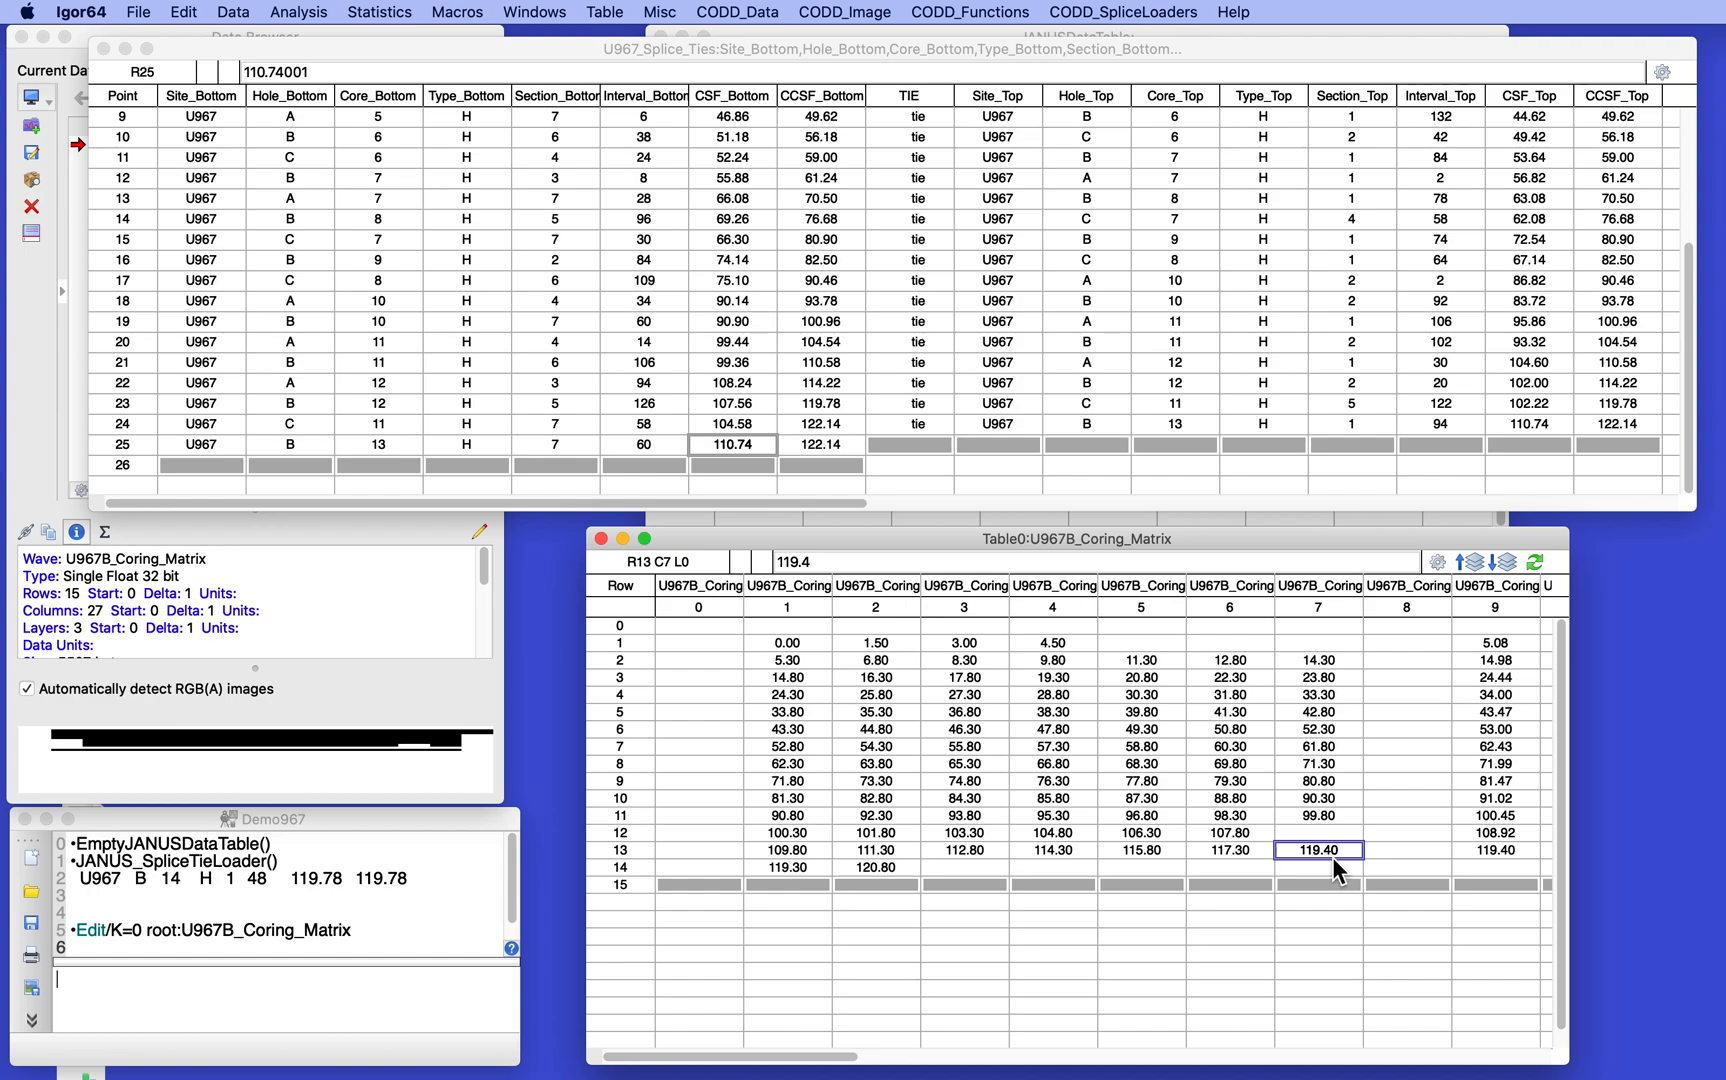
click(735, 445)
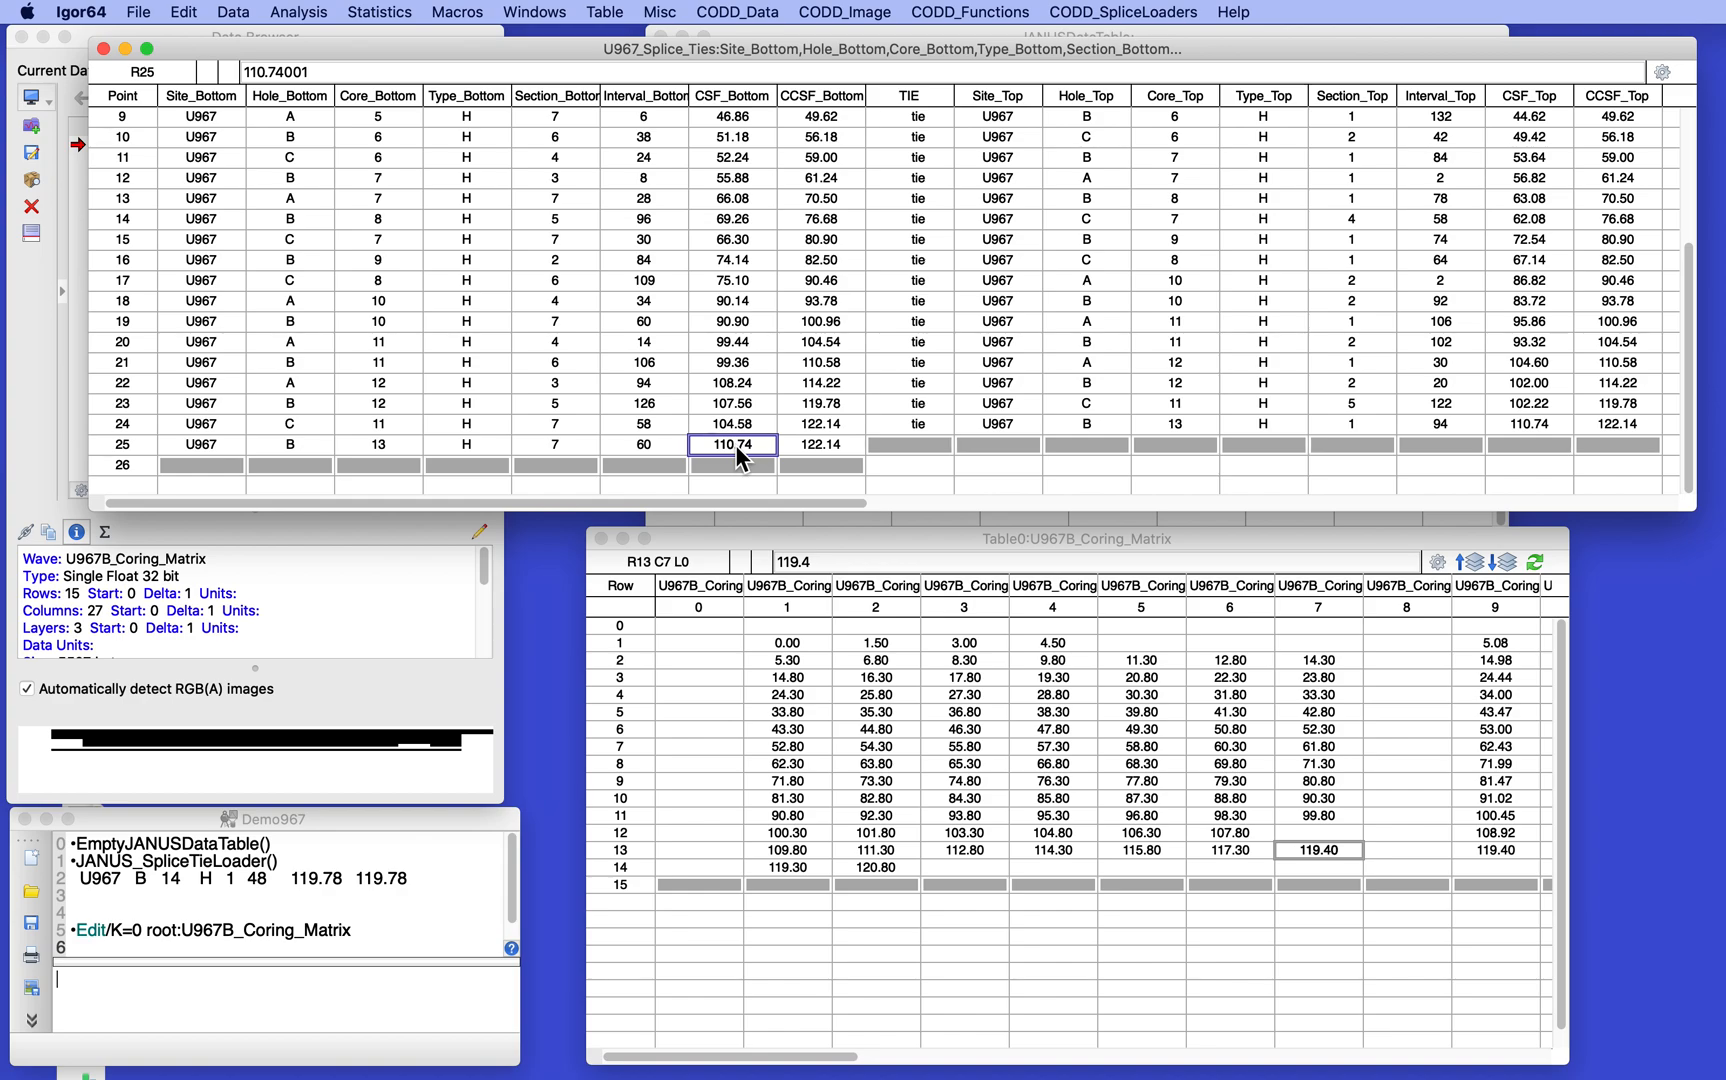
text(120)
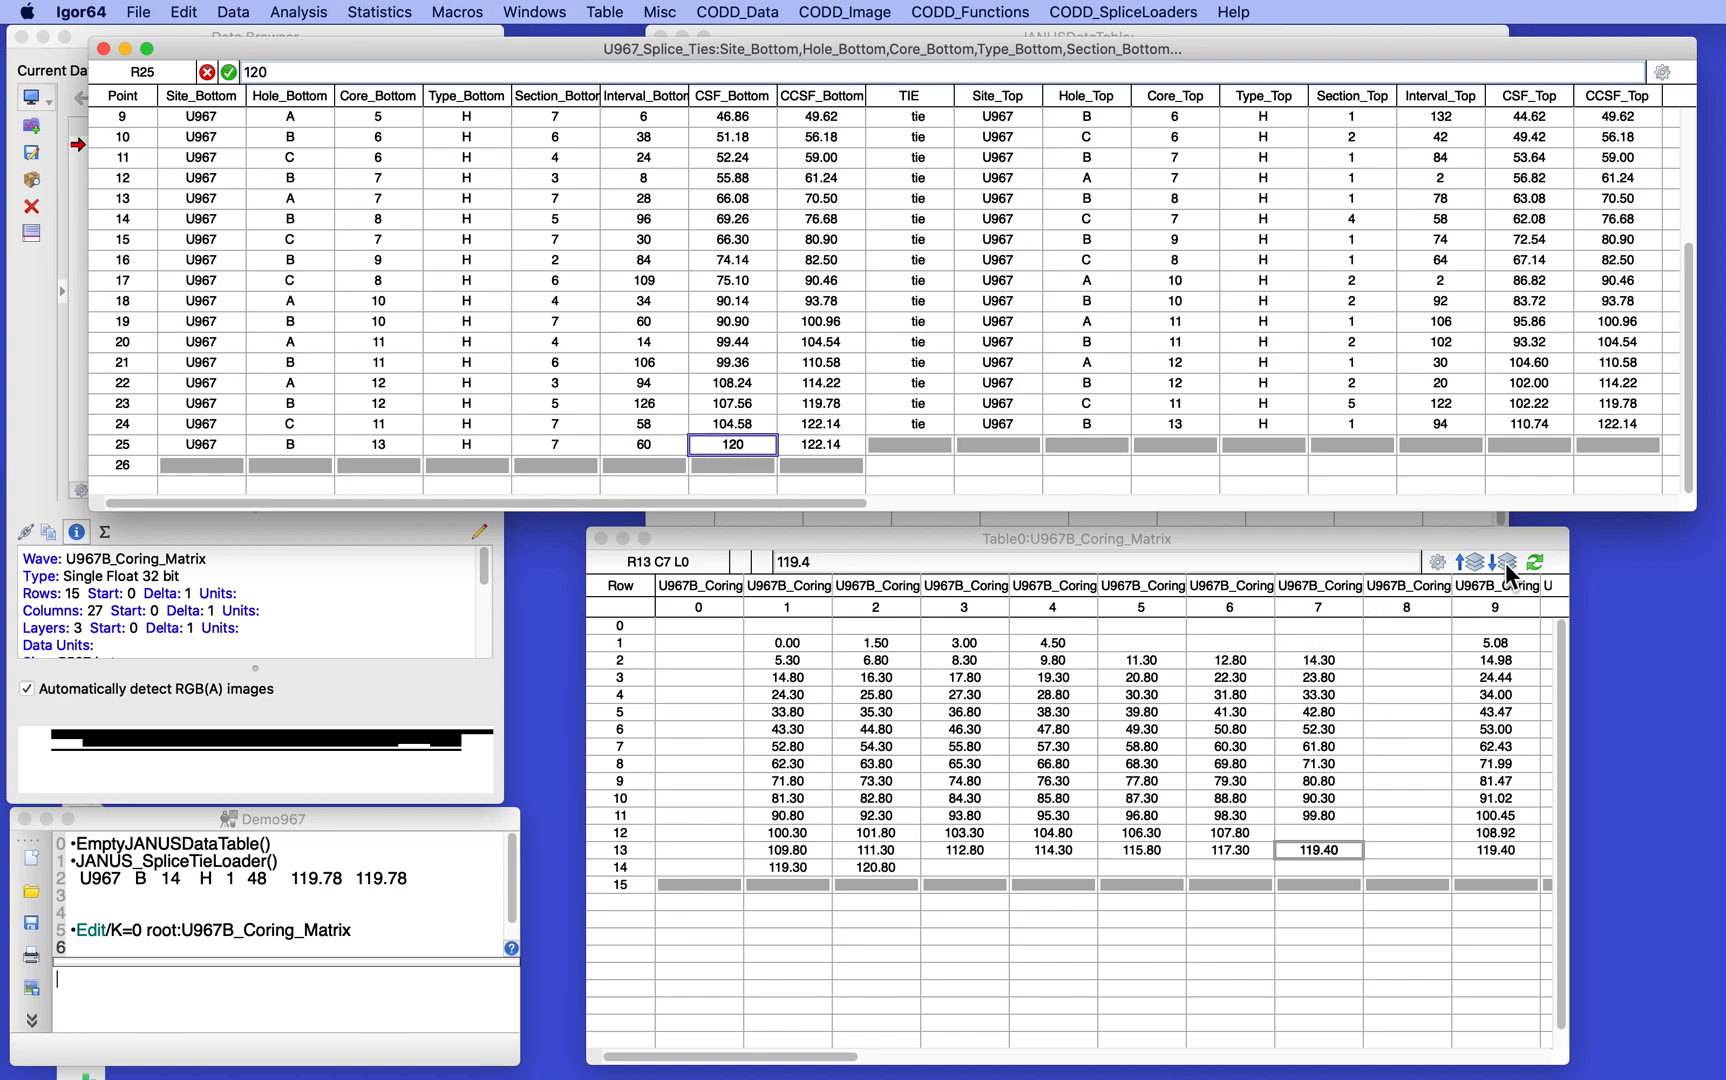
click(1055, 780)
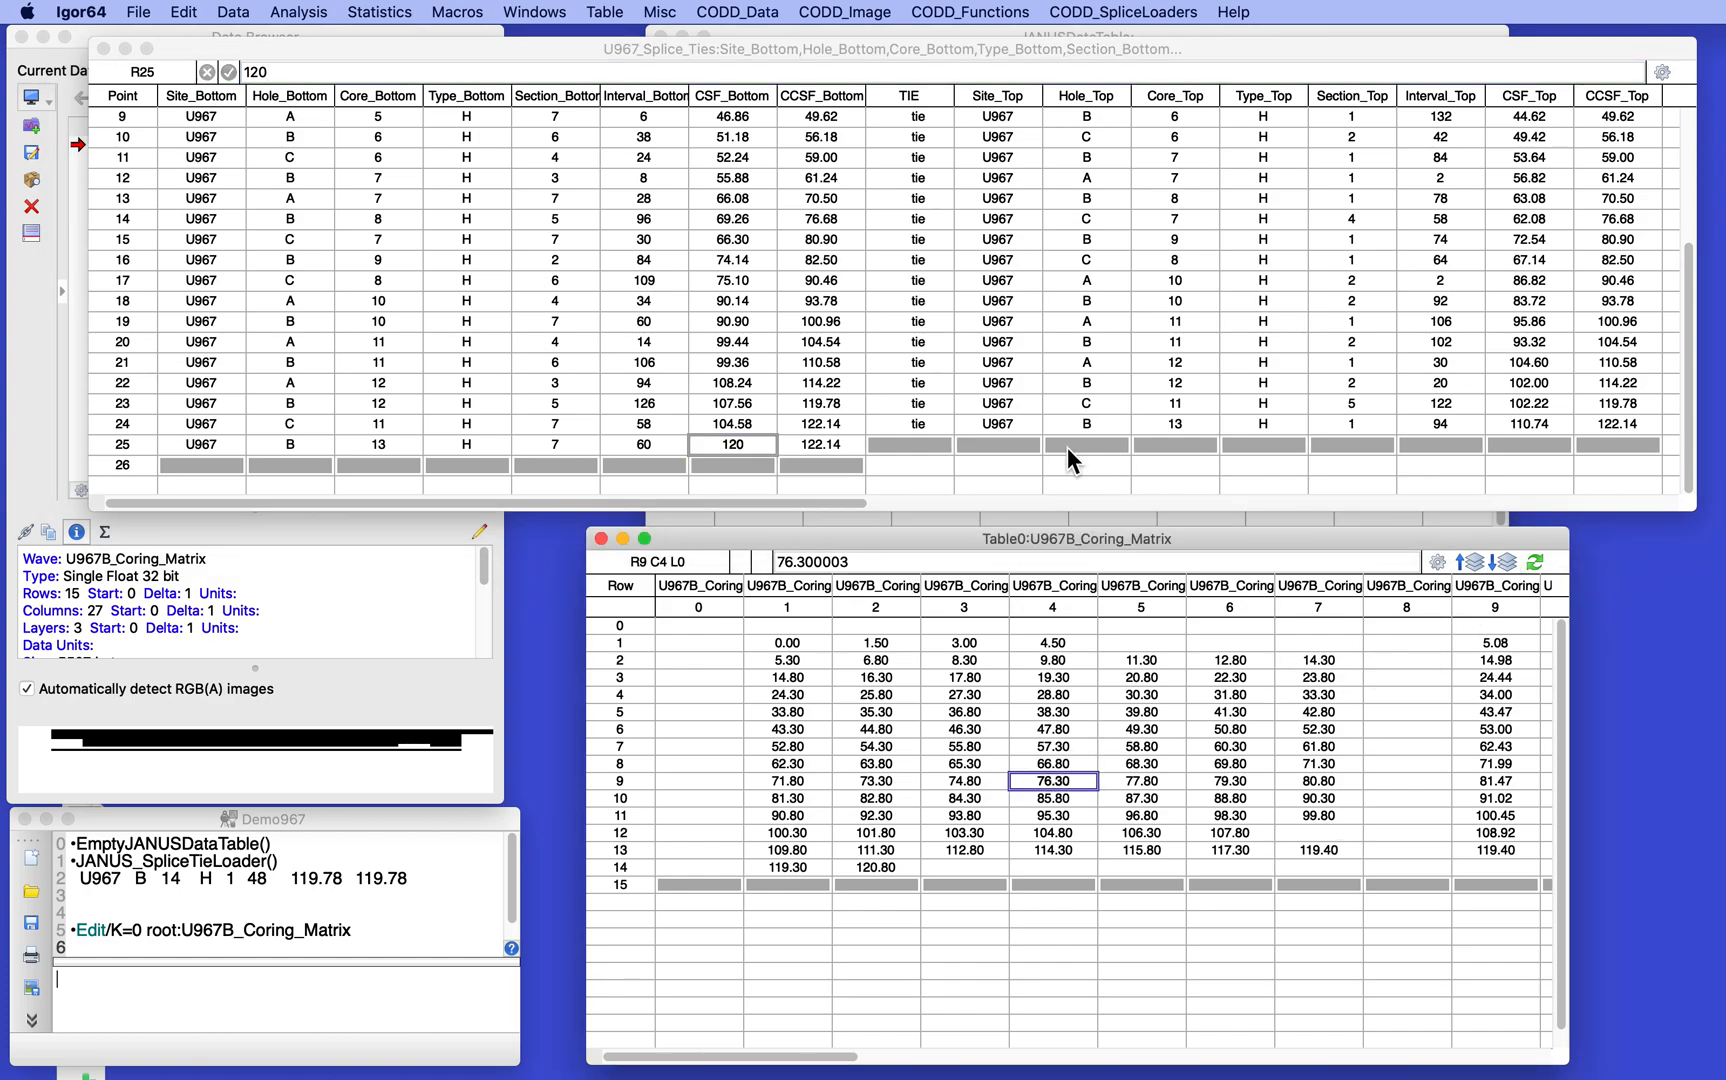
- Look up the section 7 top of core 13 in the matrix's layer 2 and set CCSF_Bottom of point 25 to 131.4
click(836, 429)
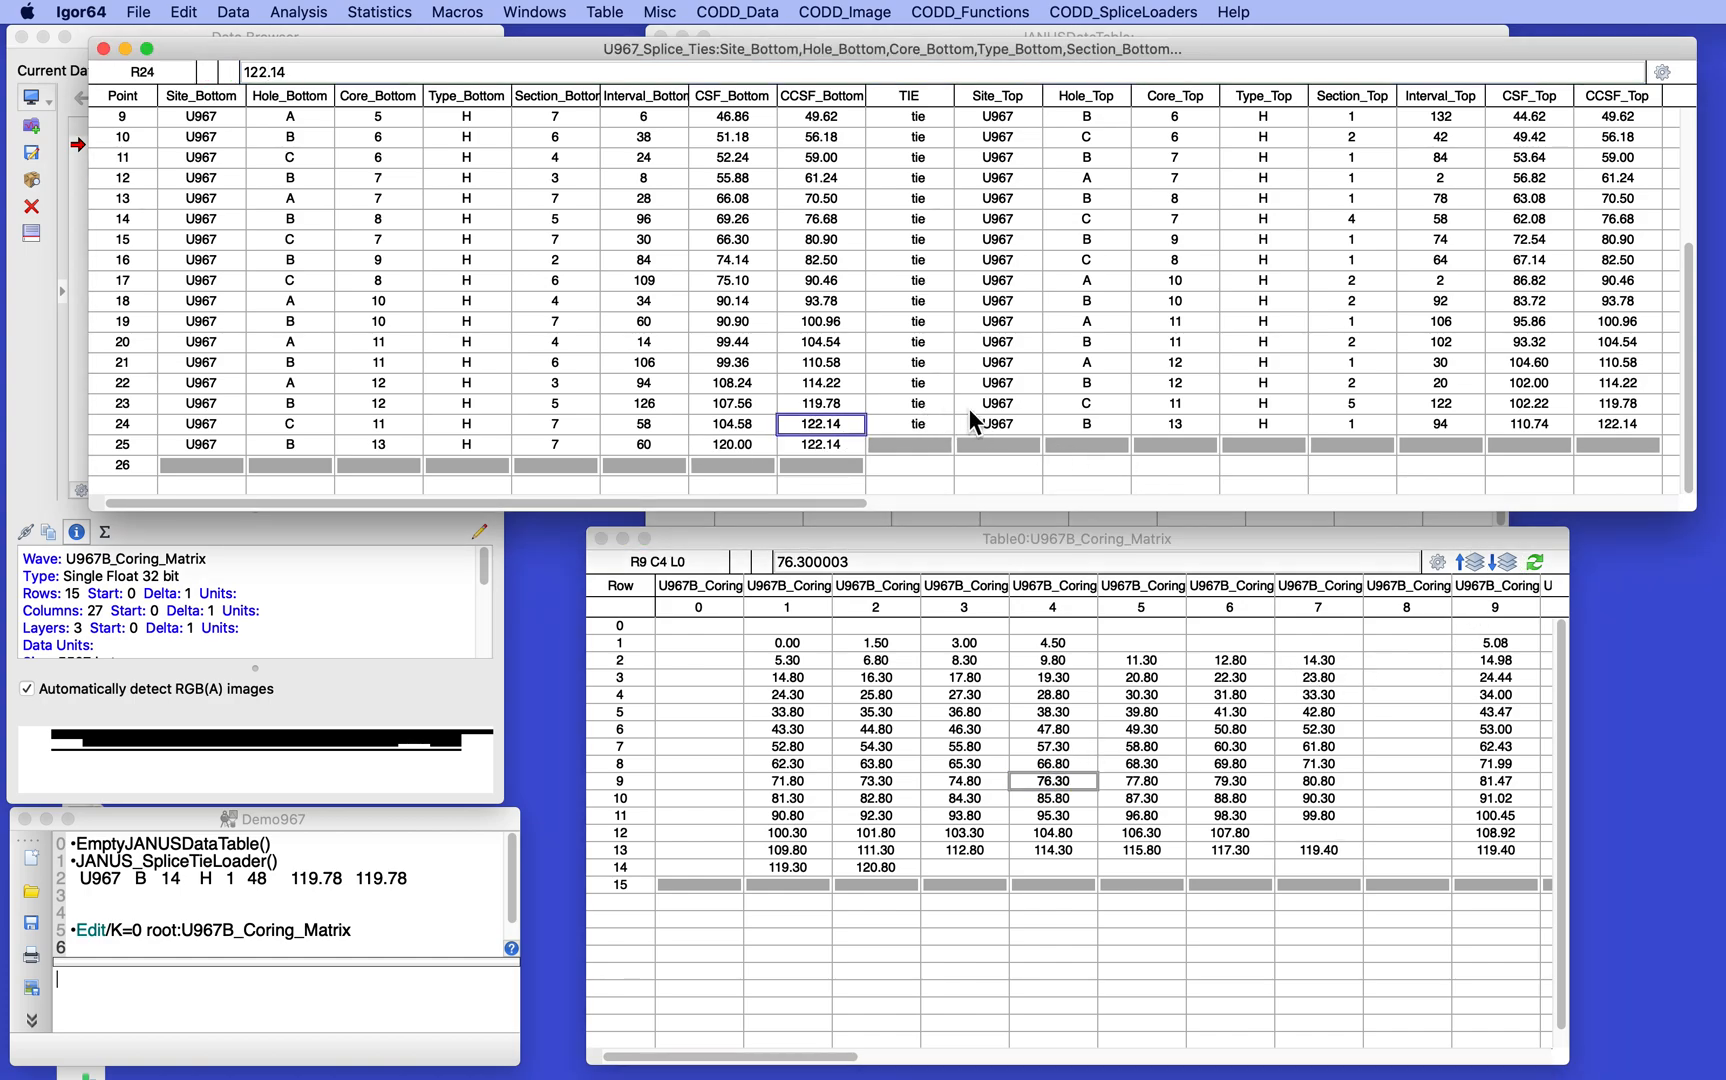
click(1506, 557)
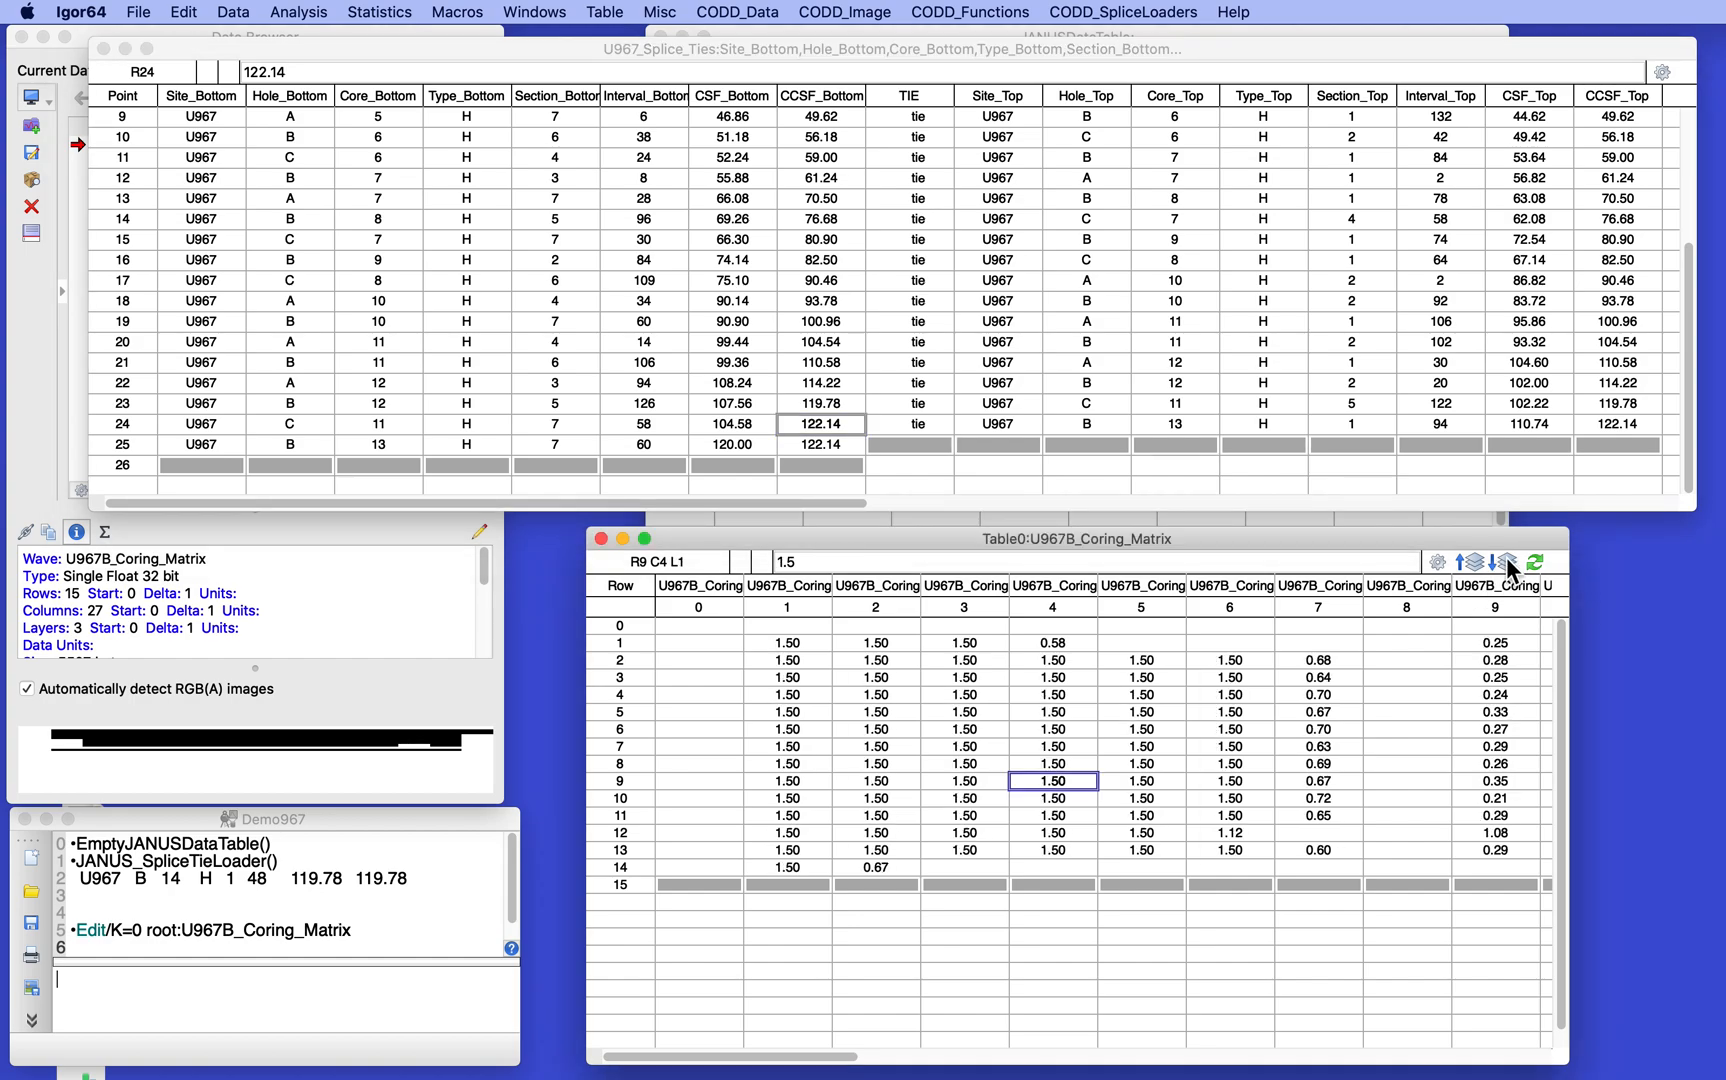
click(1506, 557)
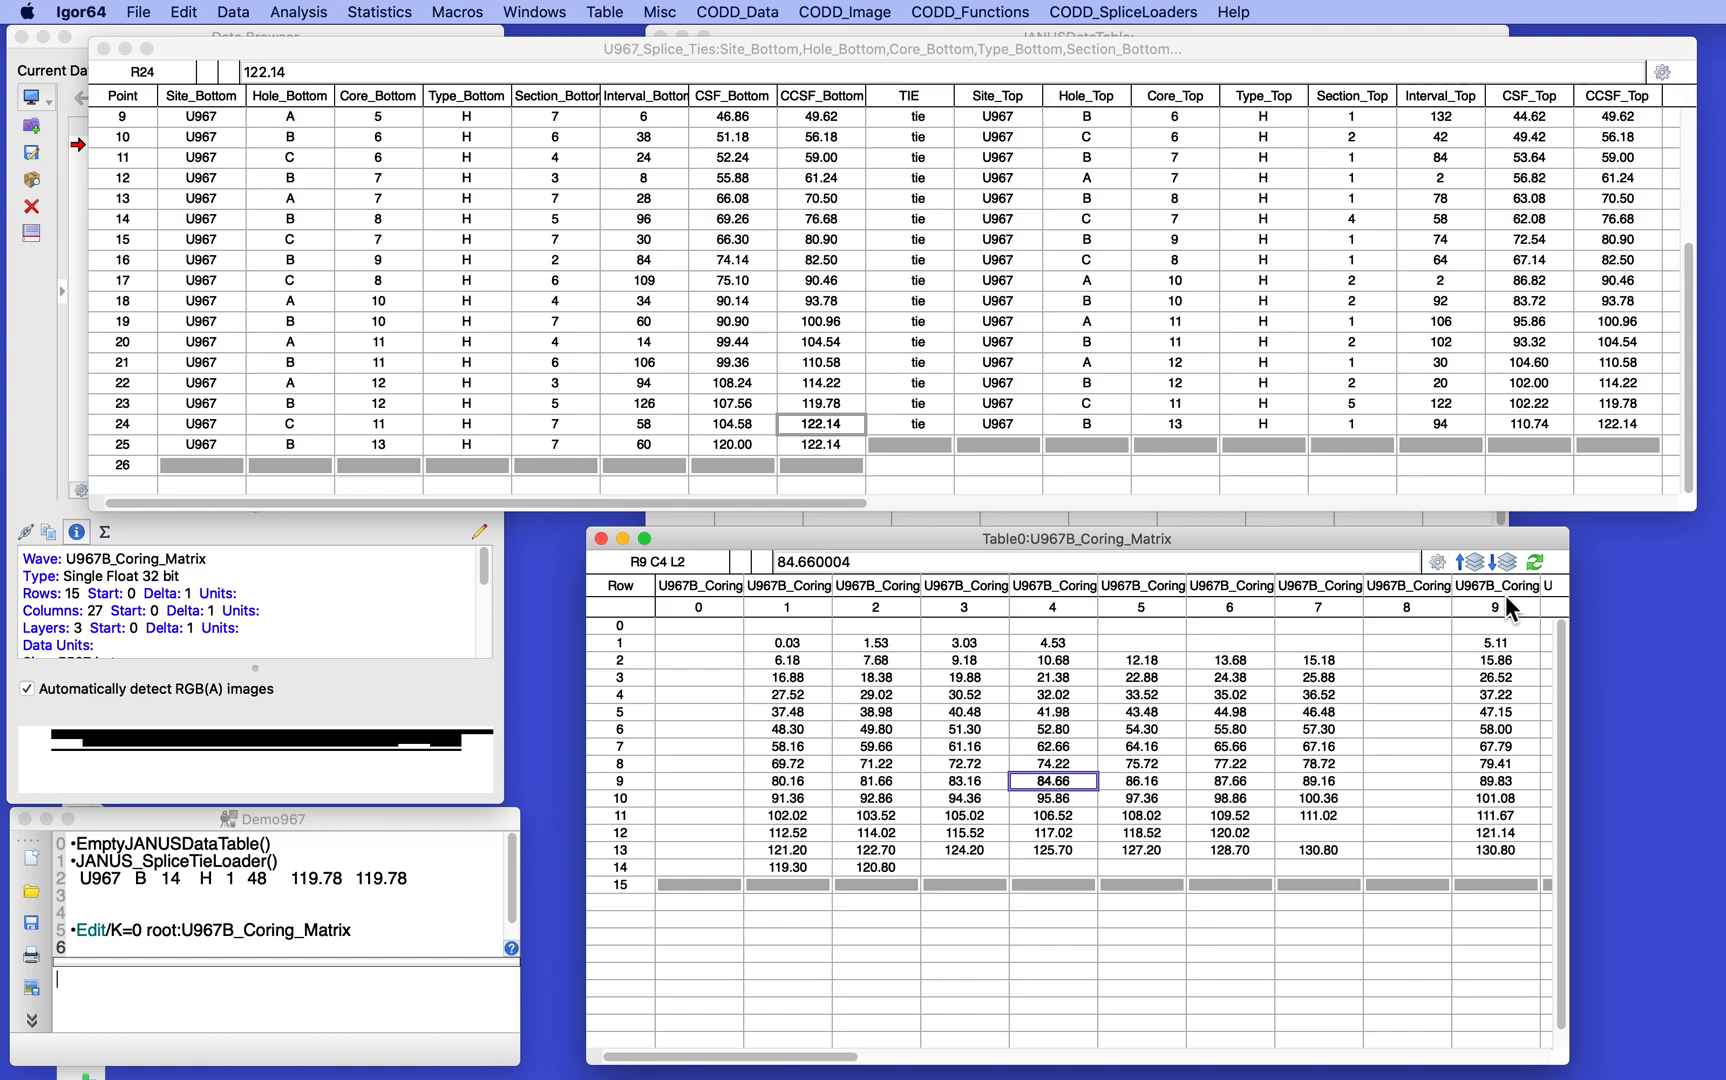
click(1302, 848)
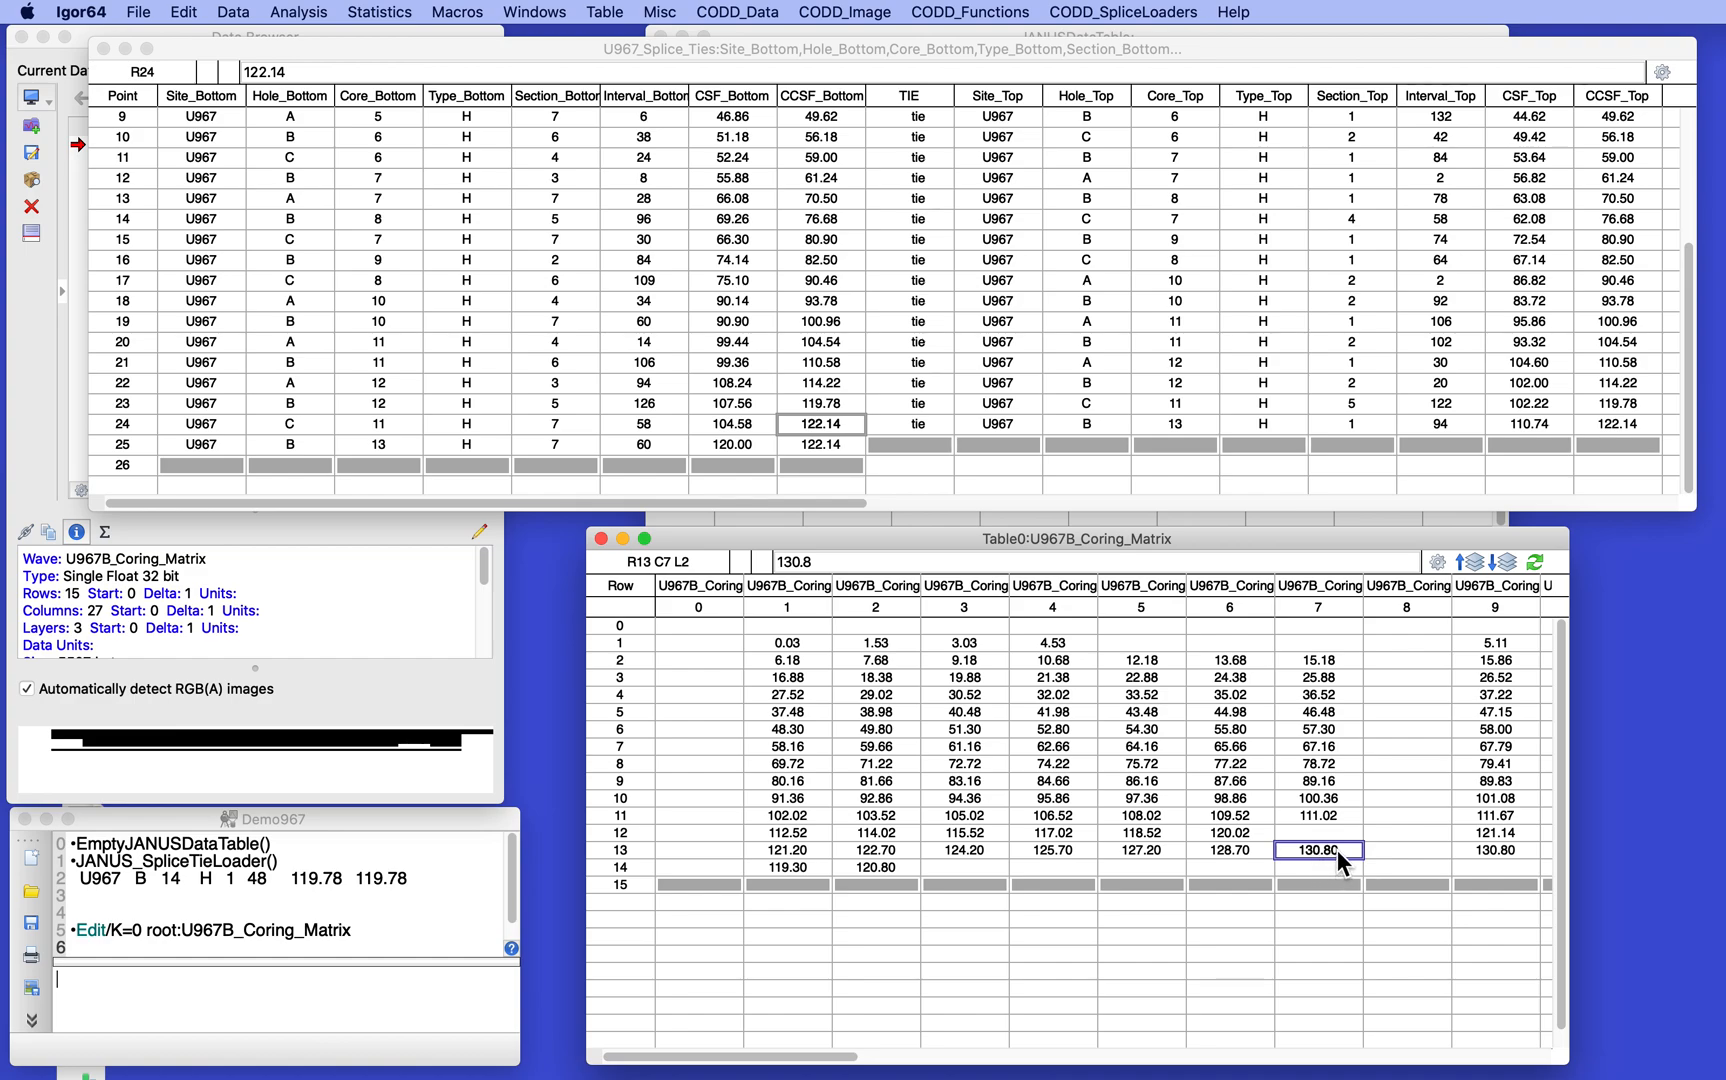
click(818, 455)
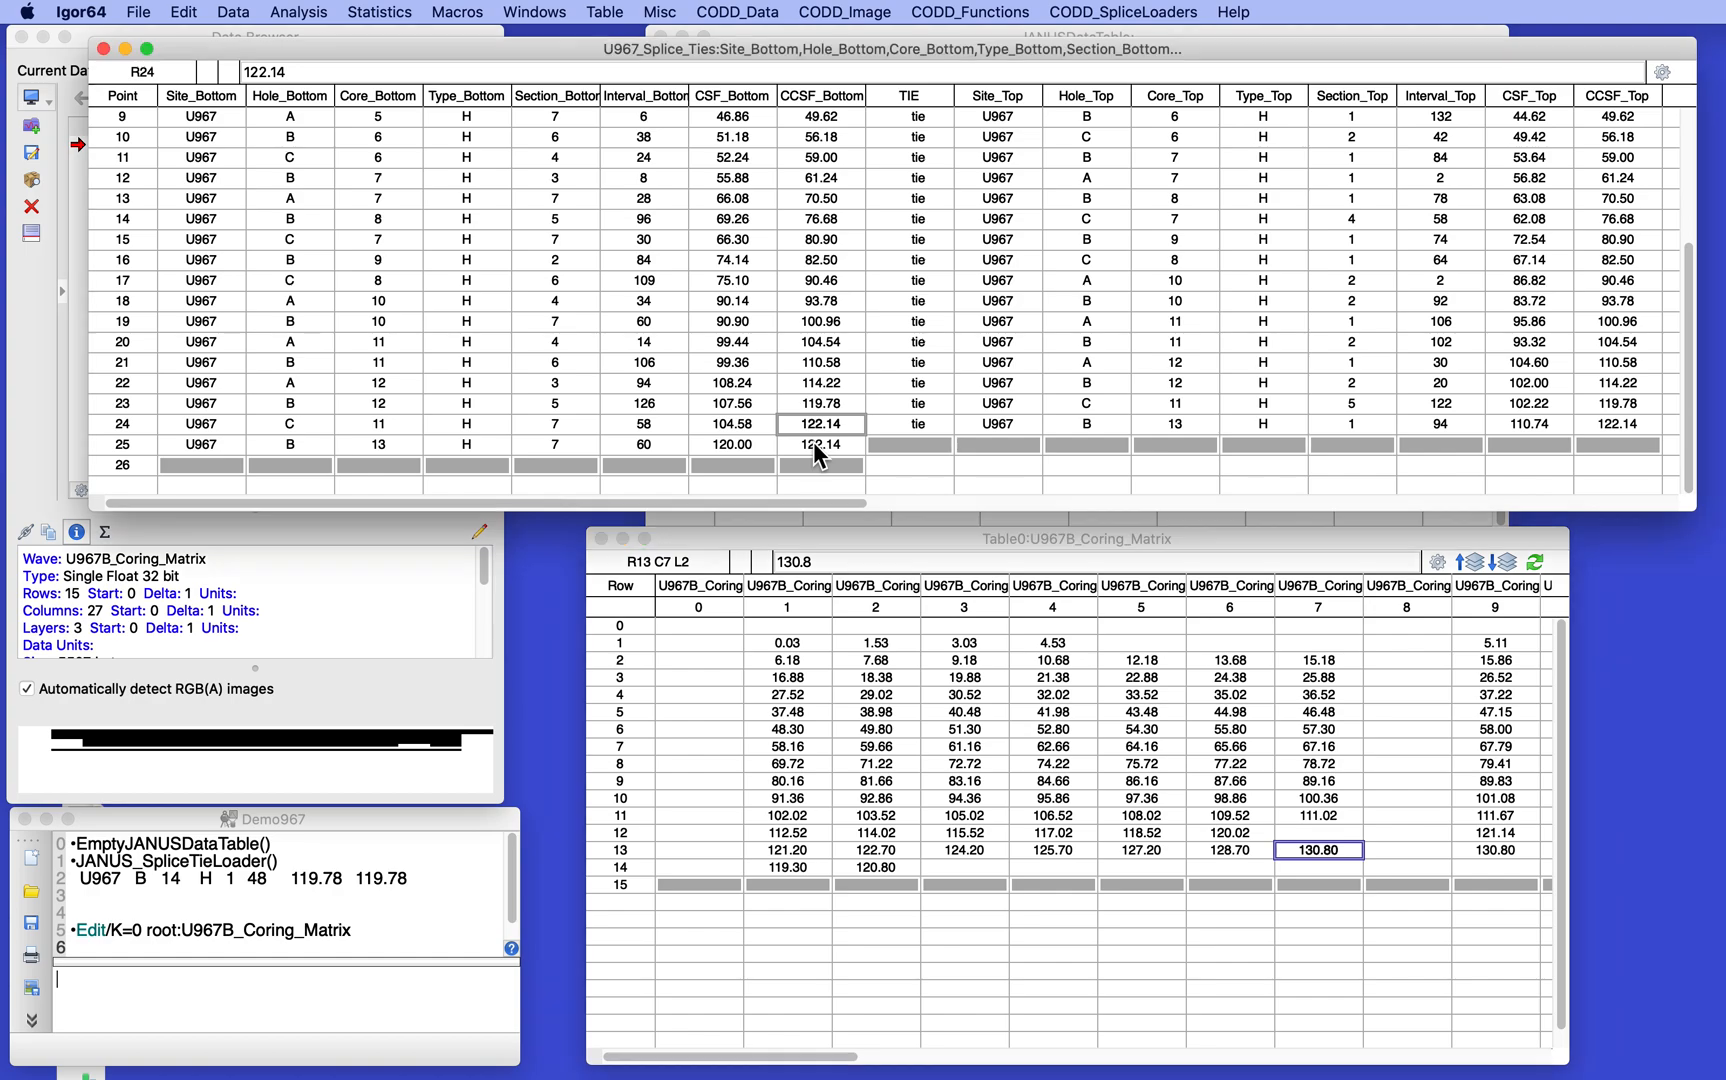
text(131)
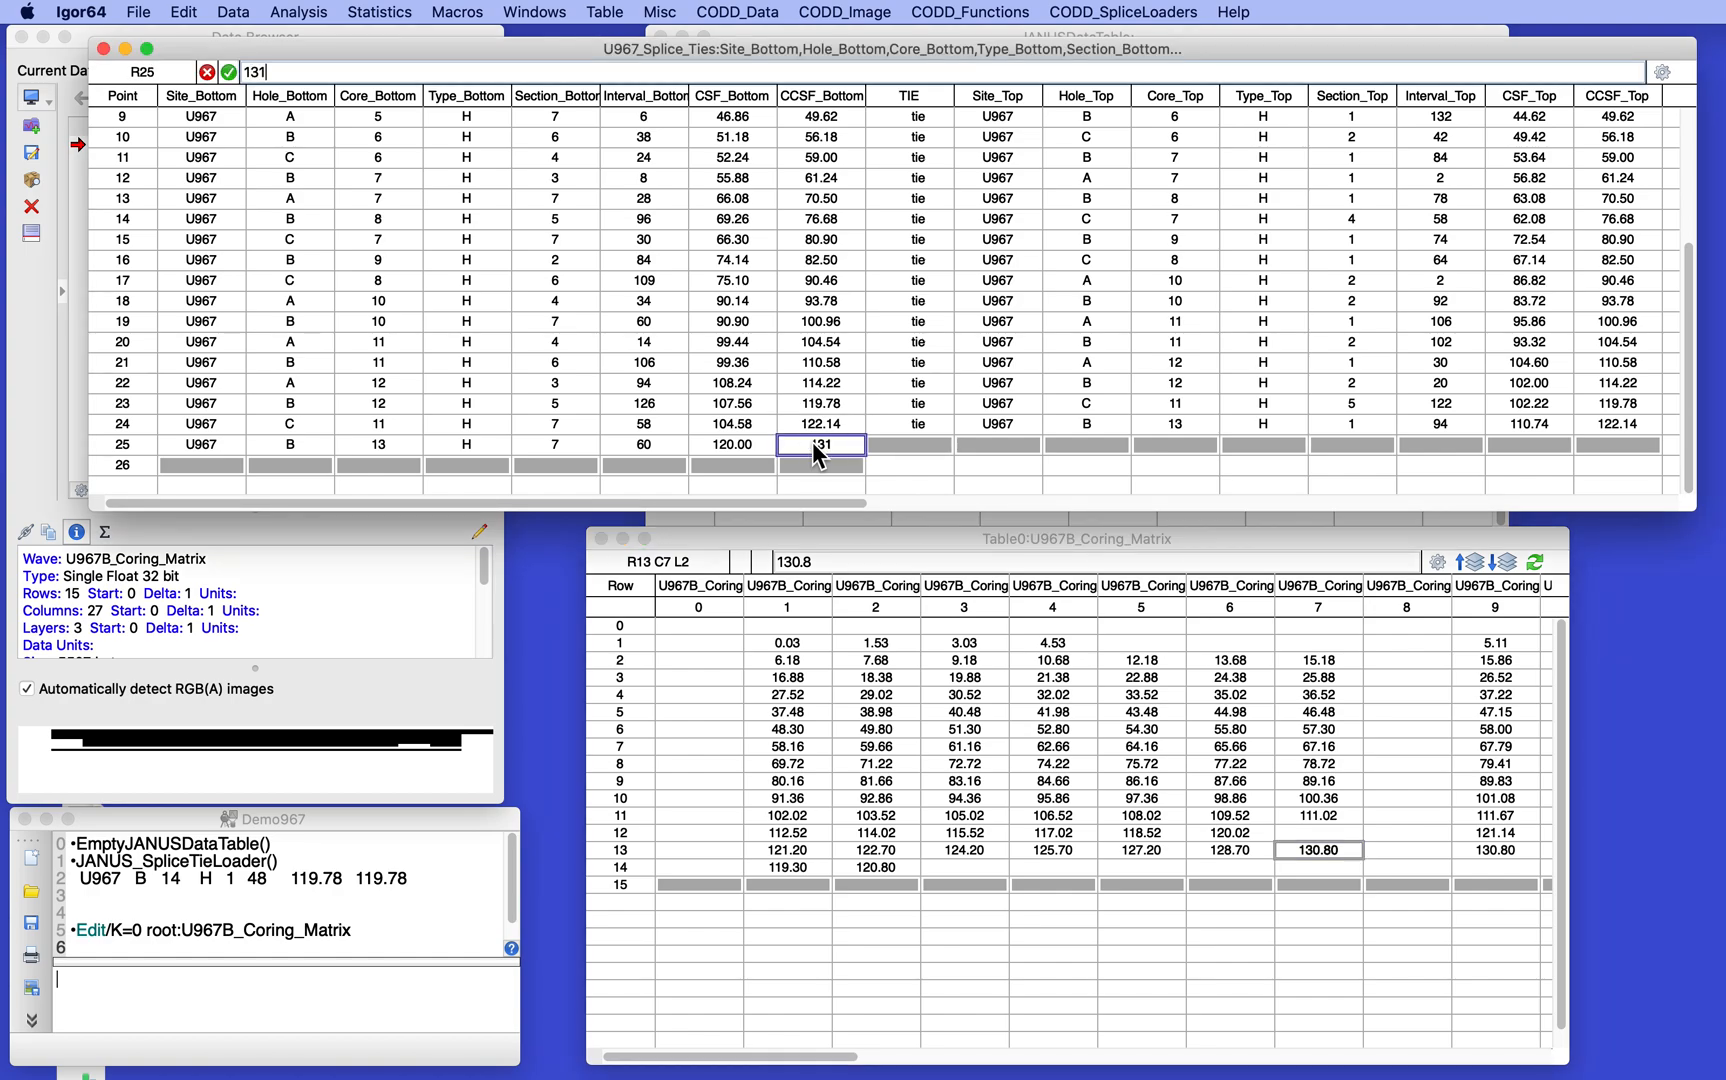
text(.4)
click(591, 378)
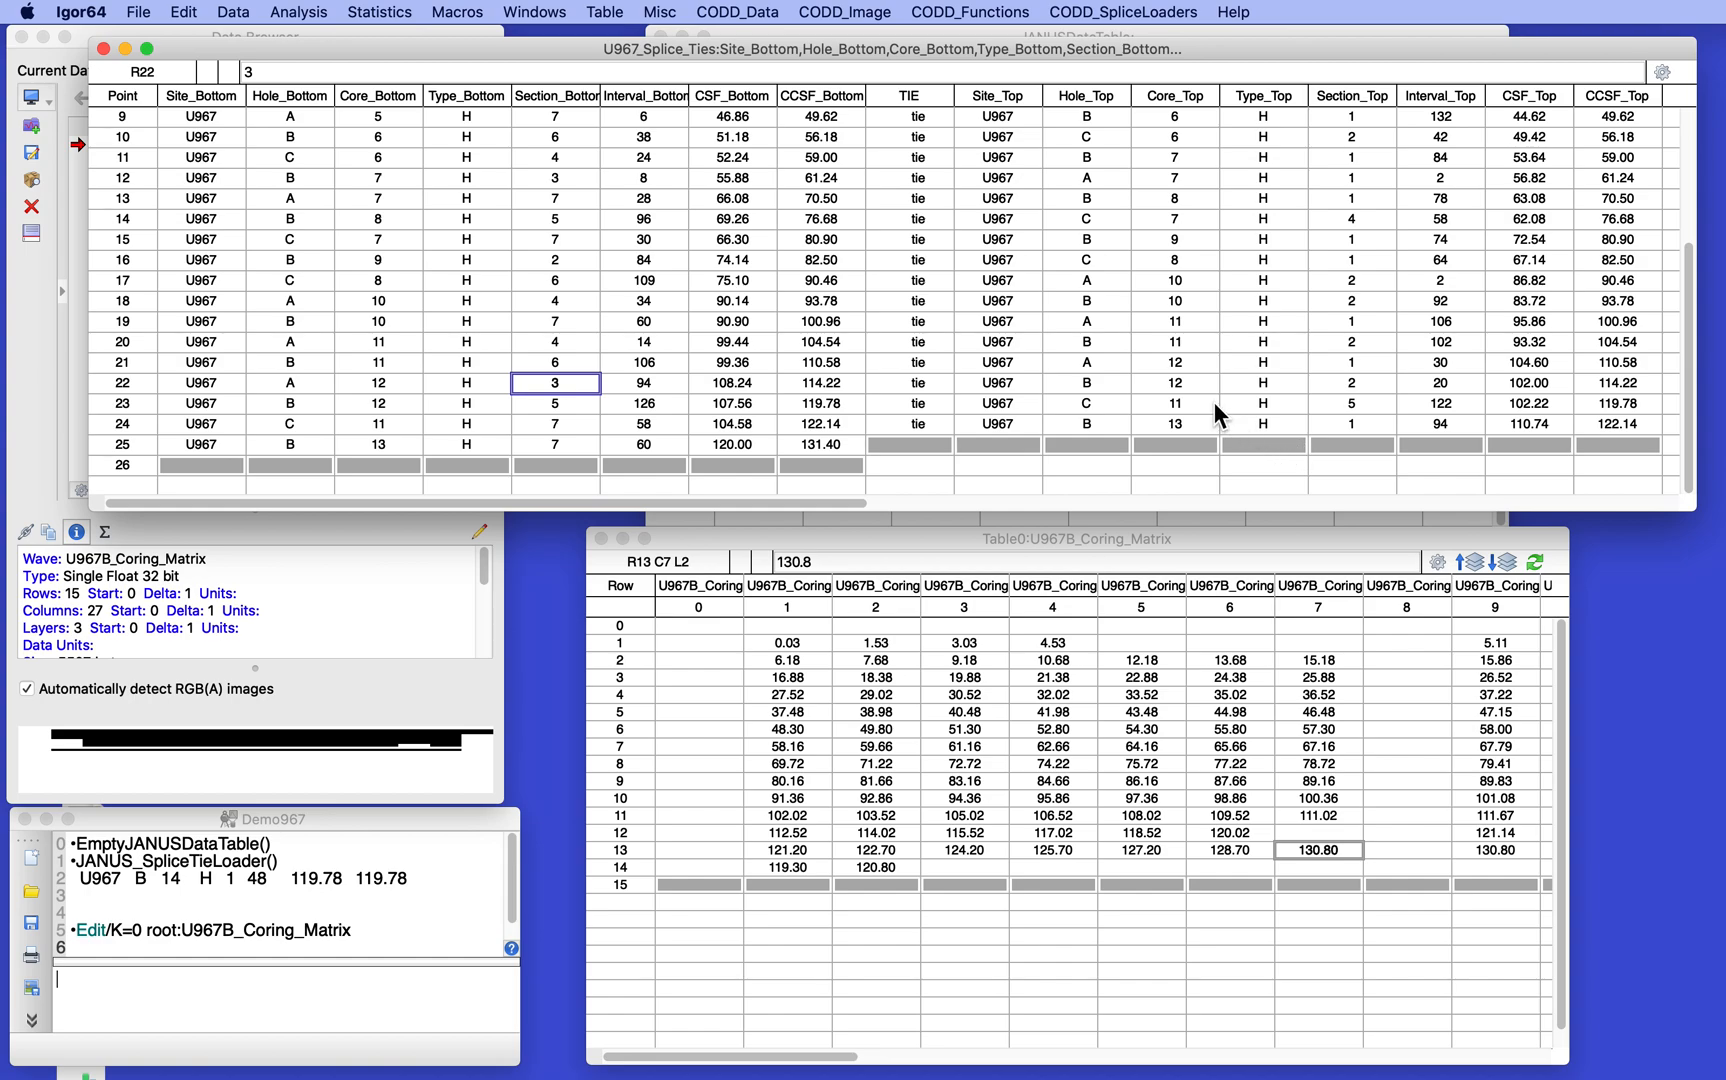
click(1077, 8)
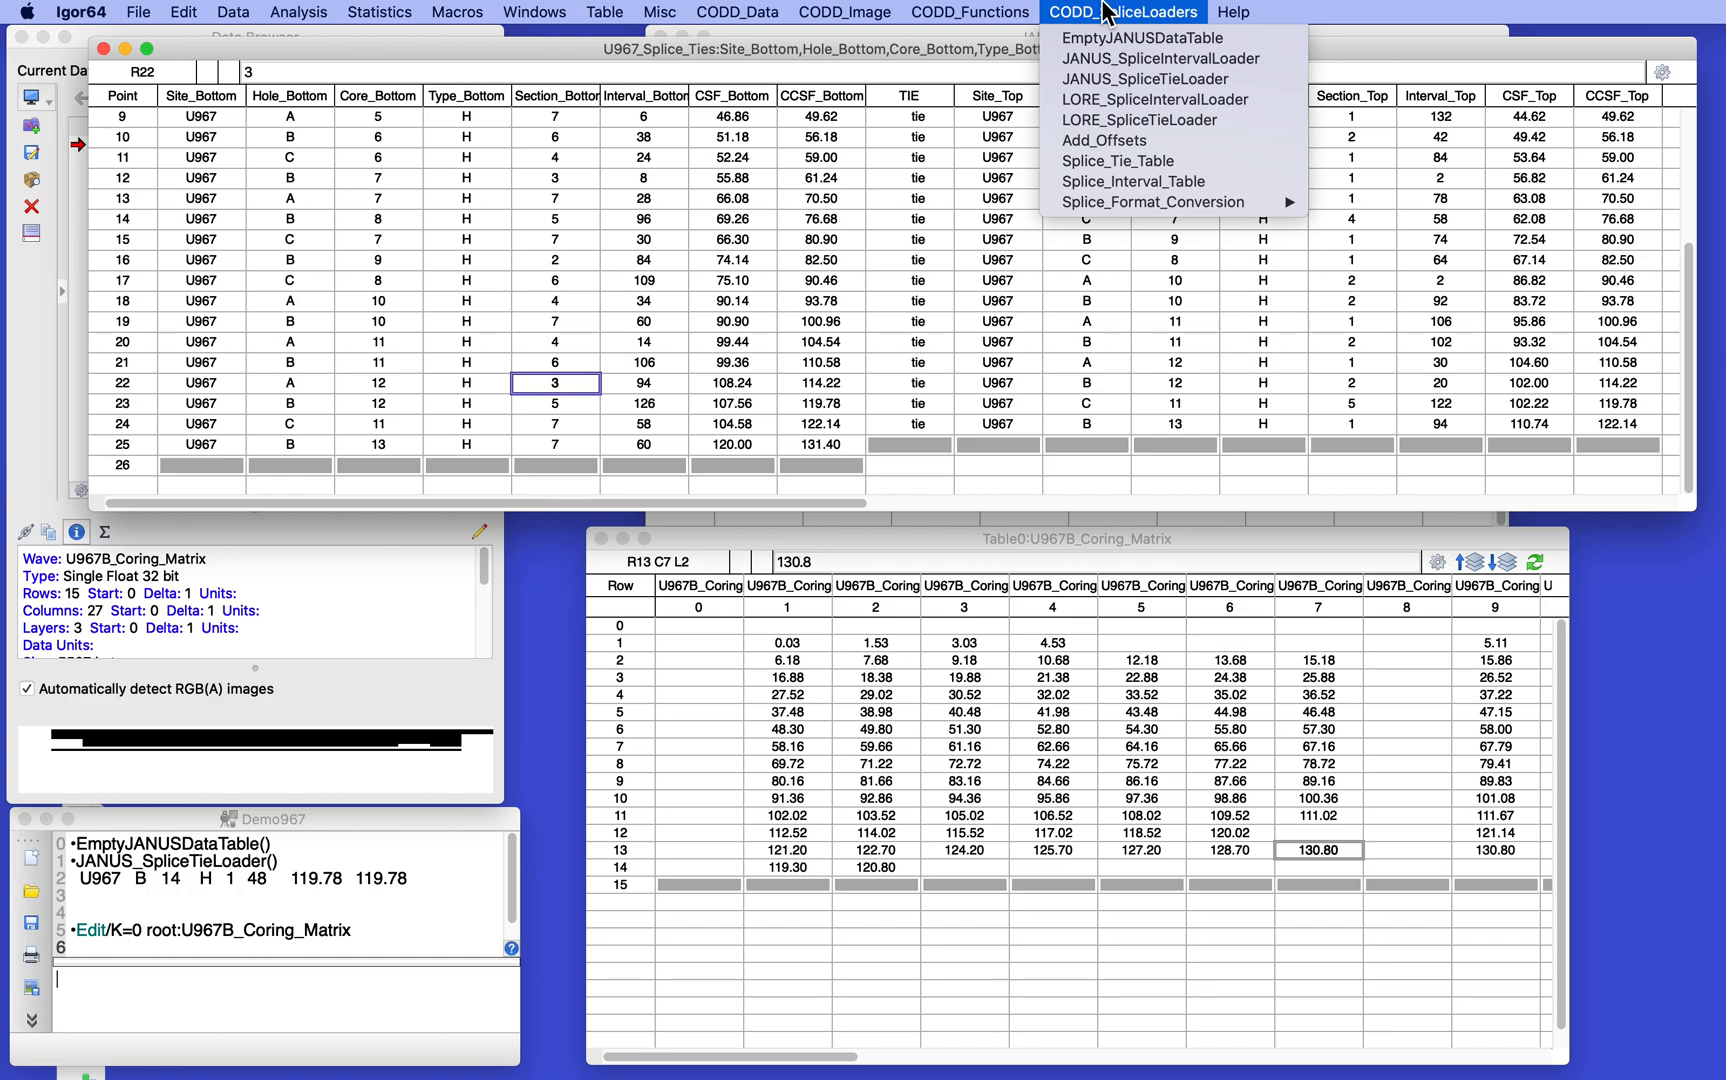
click(1107, 10)
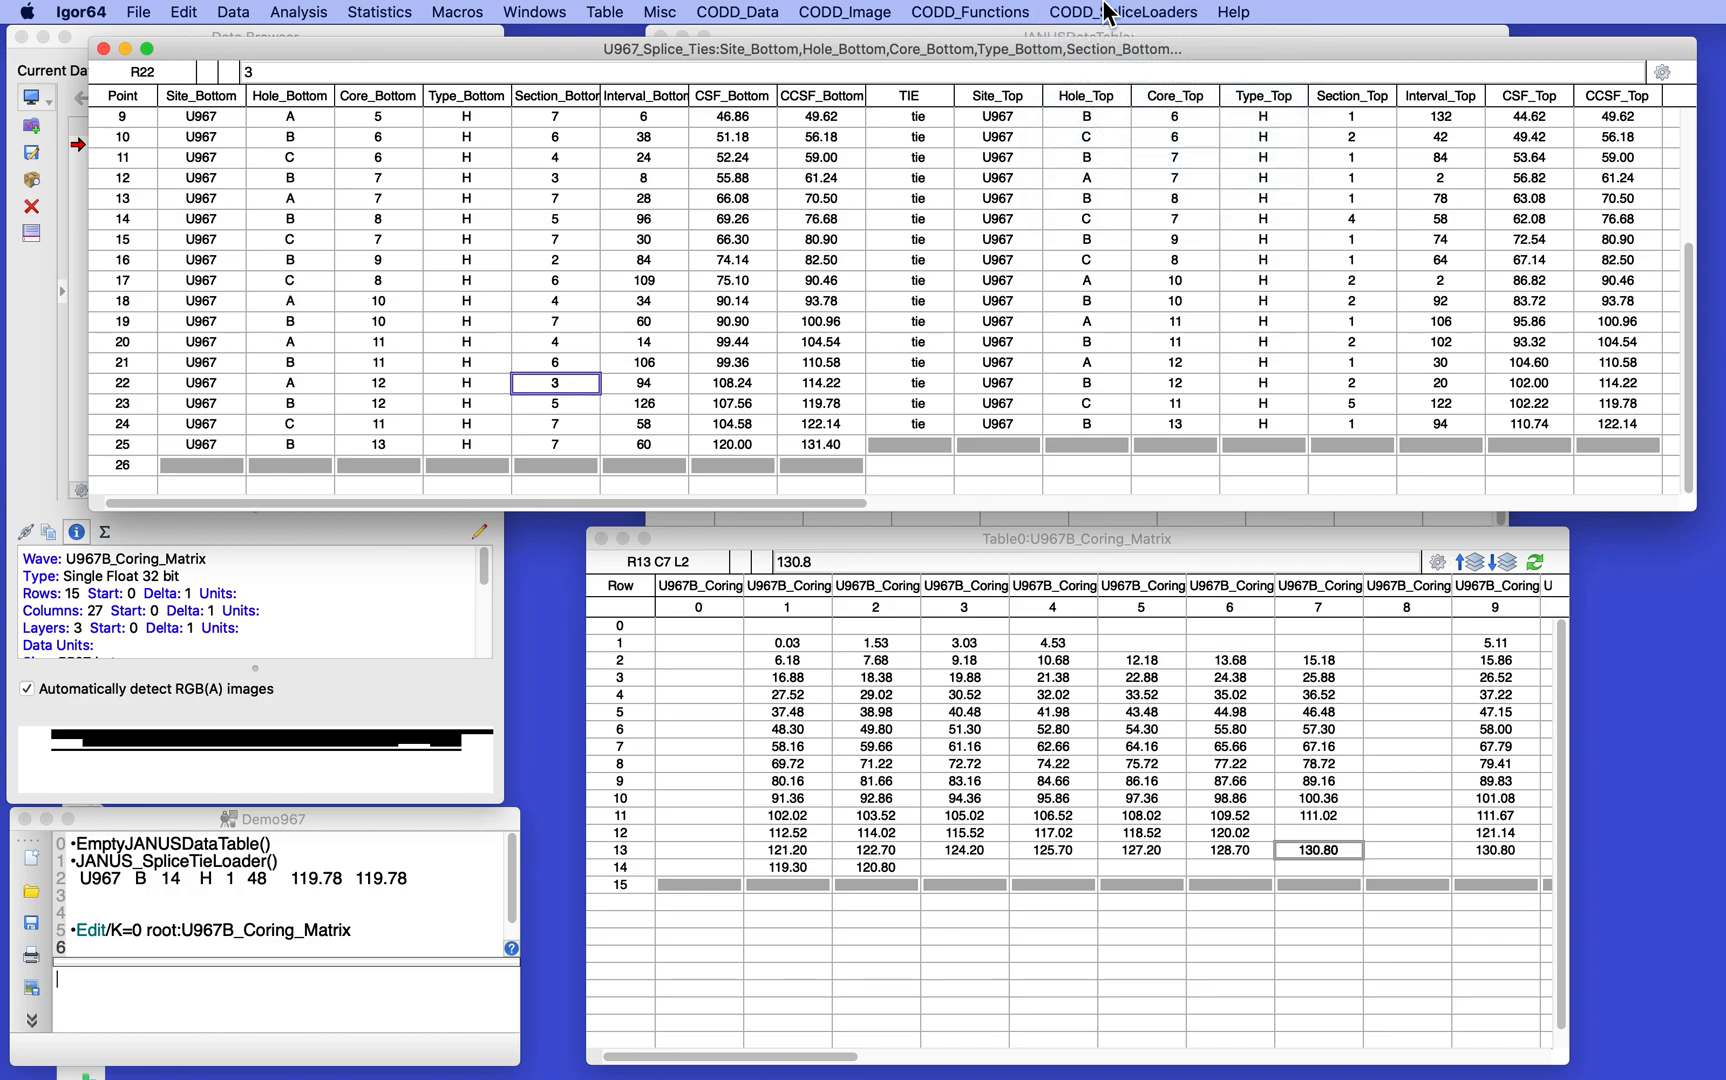
click(102, 49)
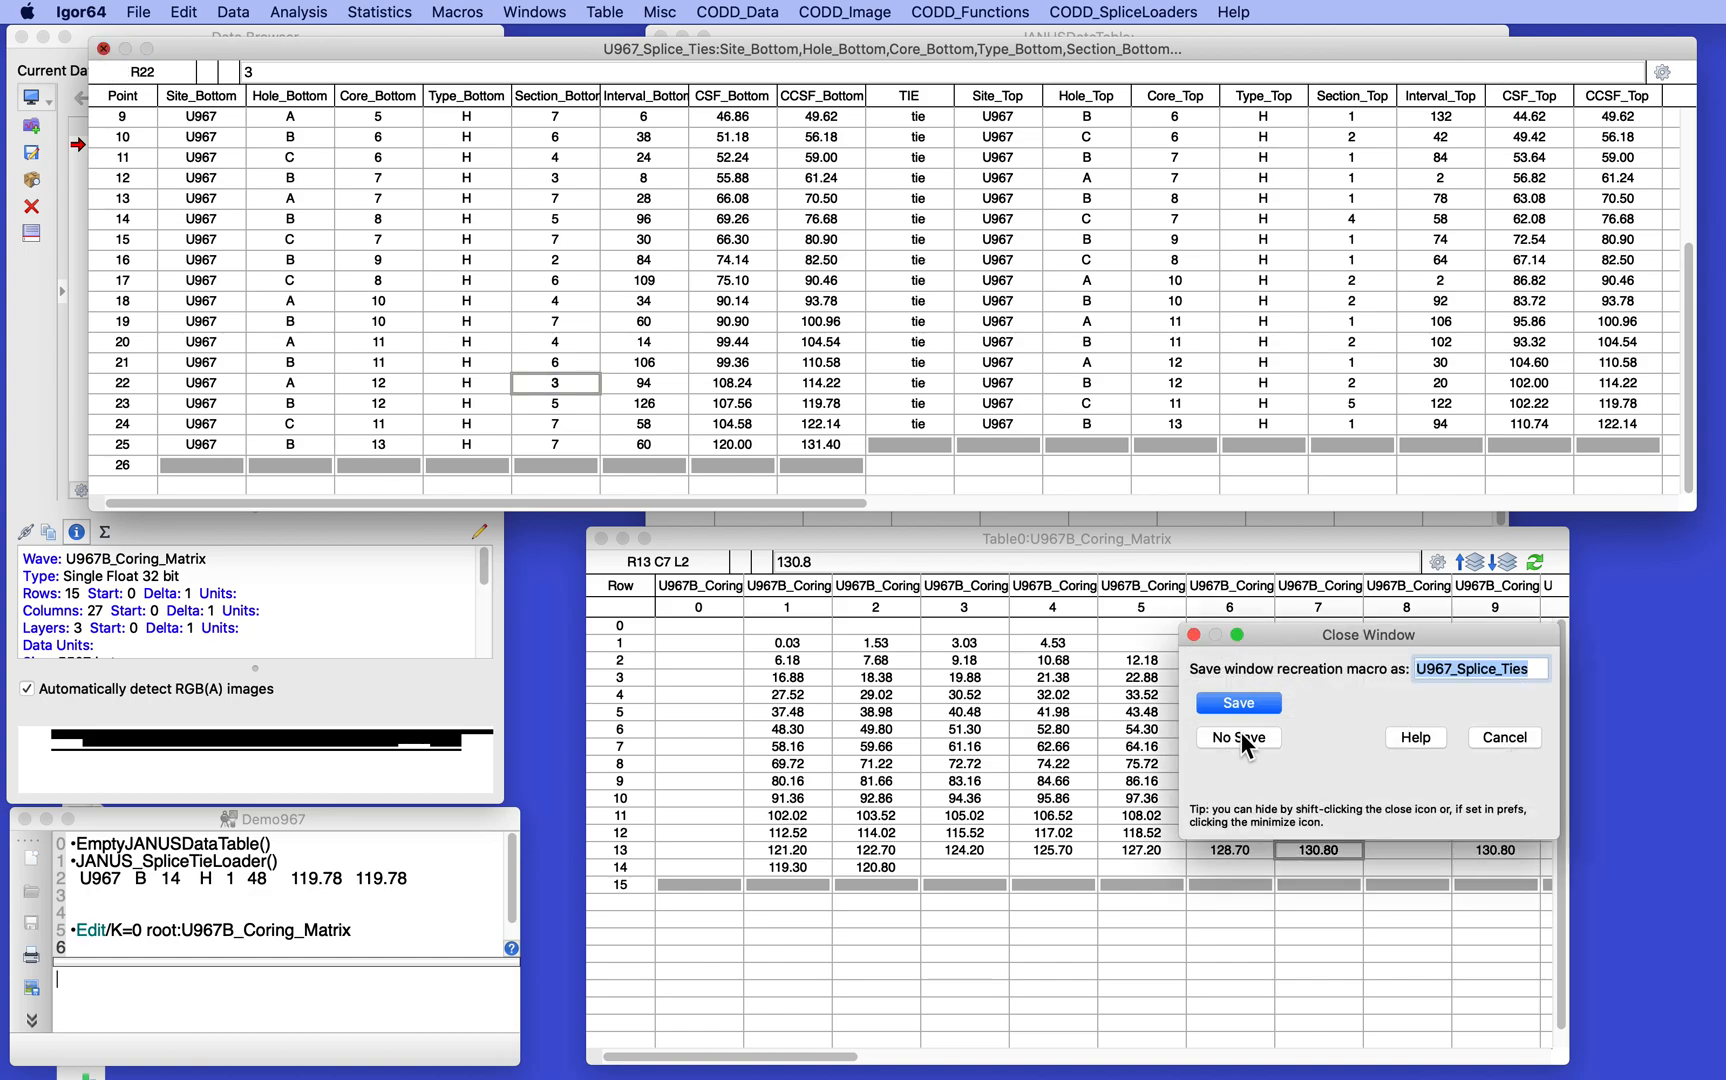
click(1516, 738)
- Switch to Chrome, go back to the Splice Table request form and submit Leg 160, Site 967 with output format Splice Interval Listing
key(super+Tab)
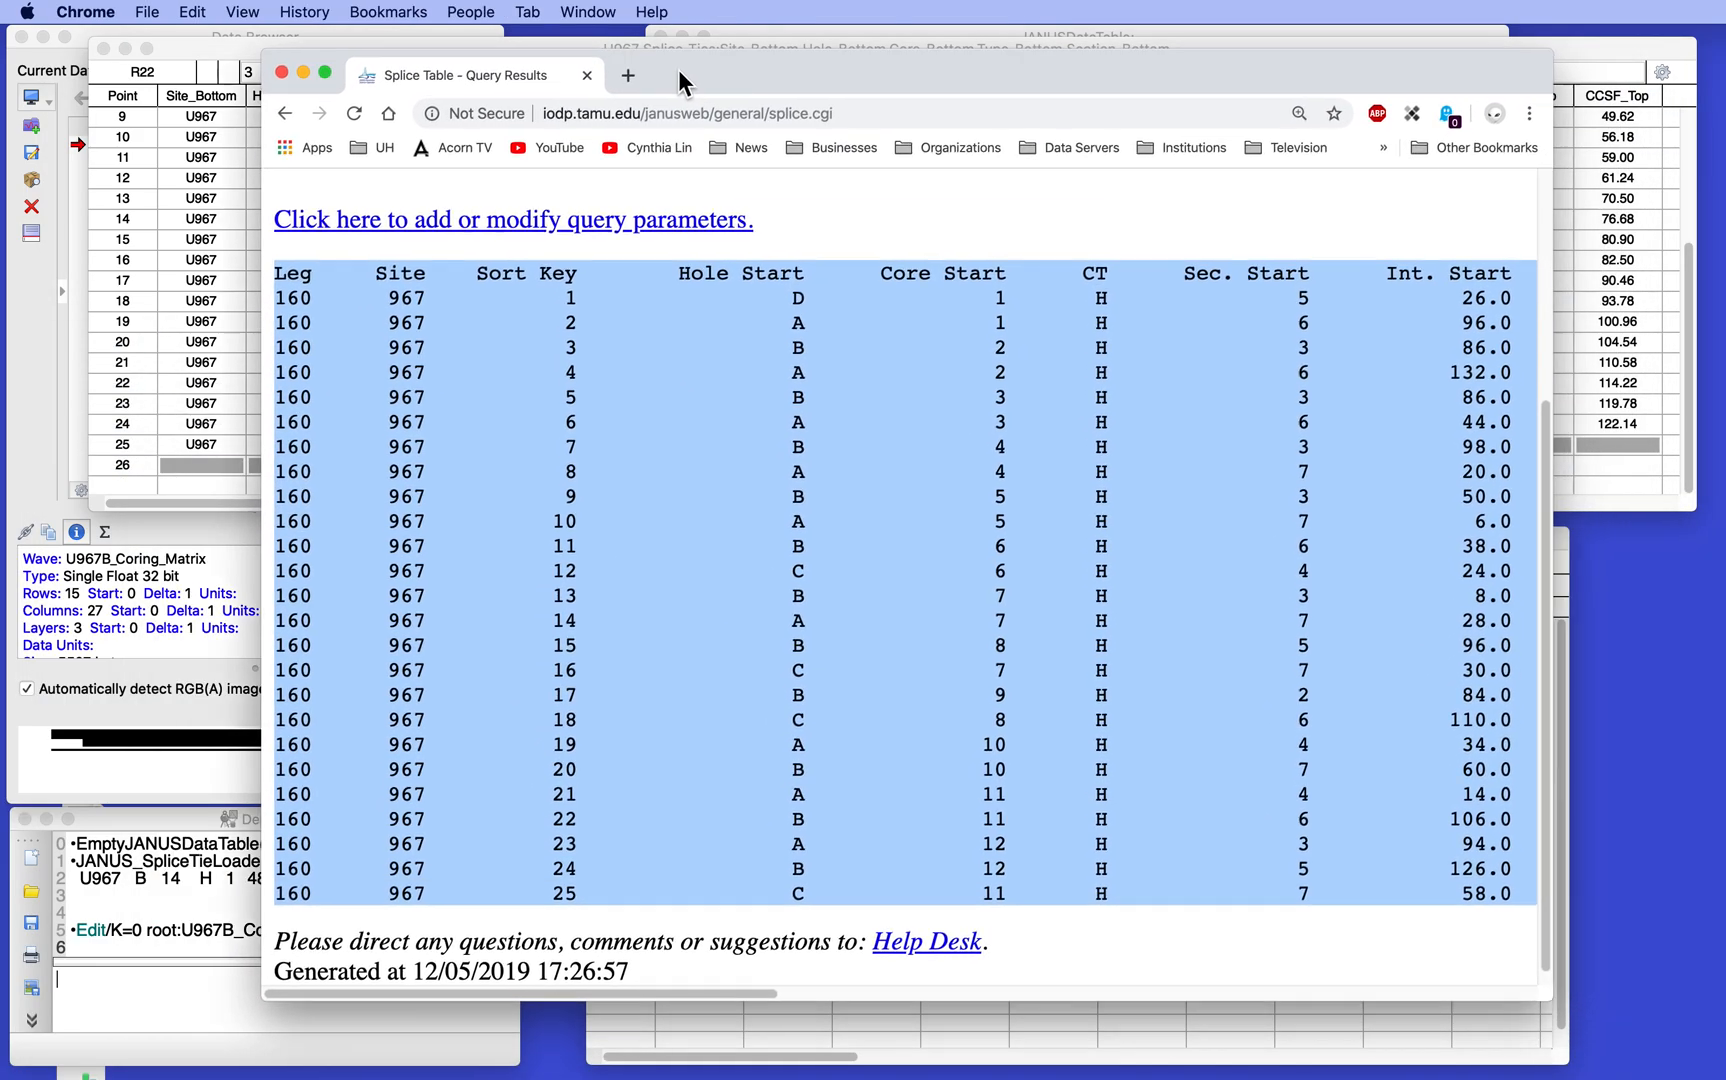
scroll(941, 412, left, 5)
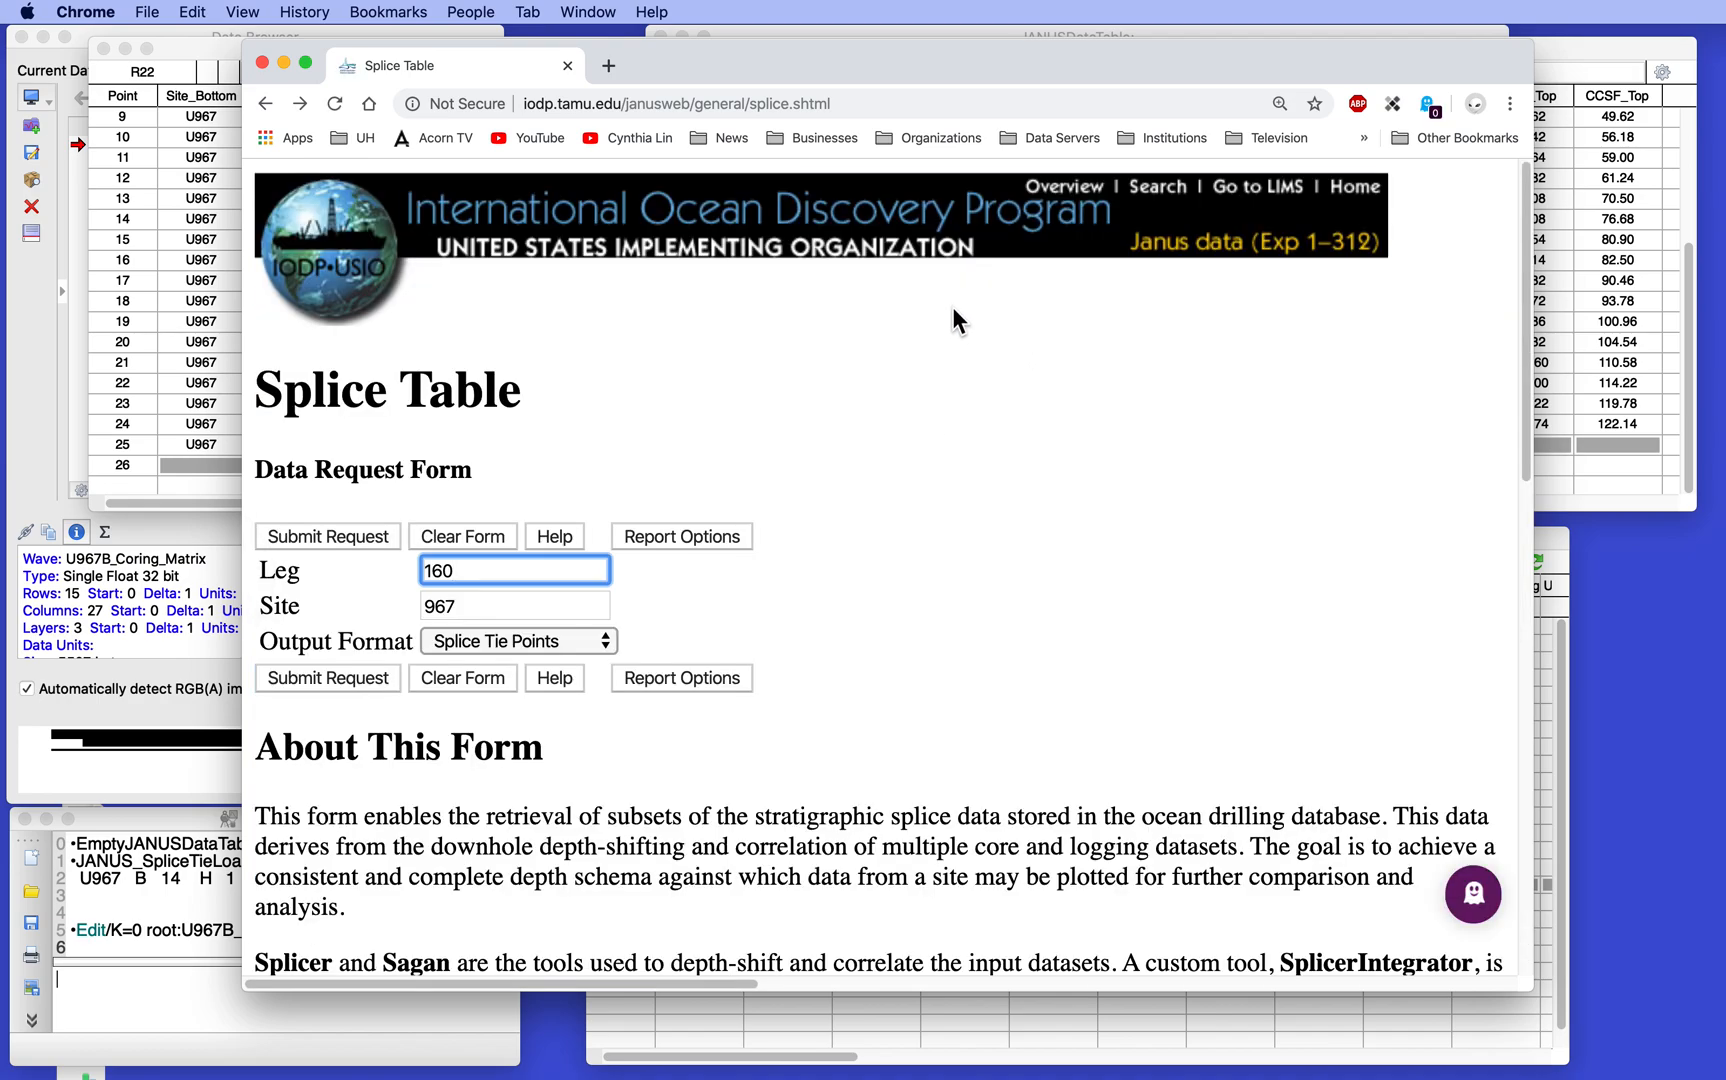
click(512, 642)
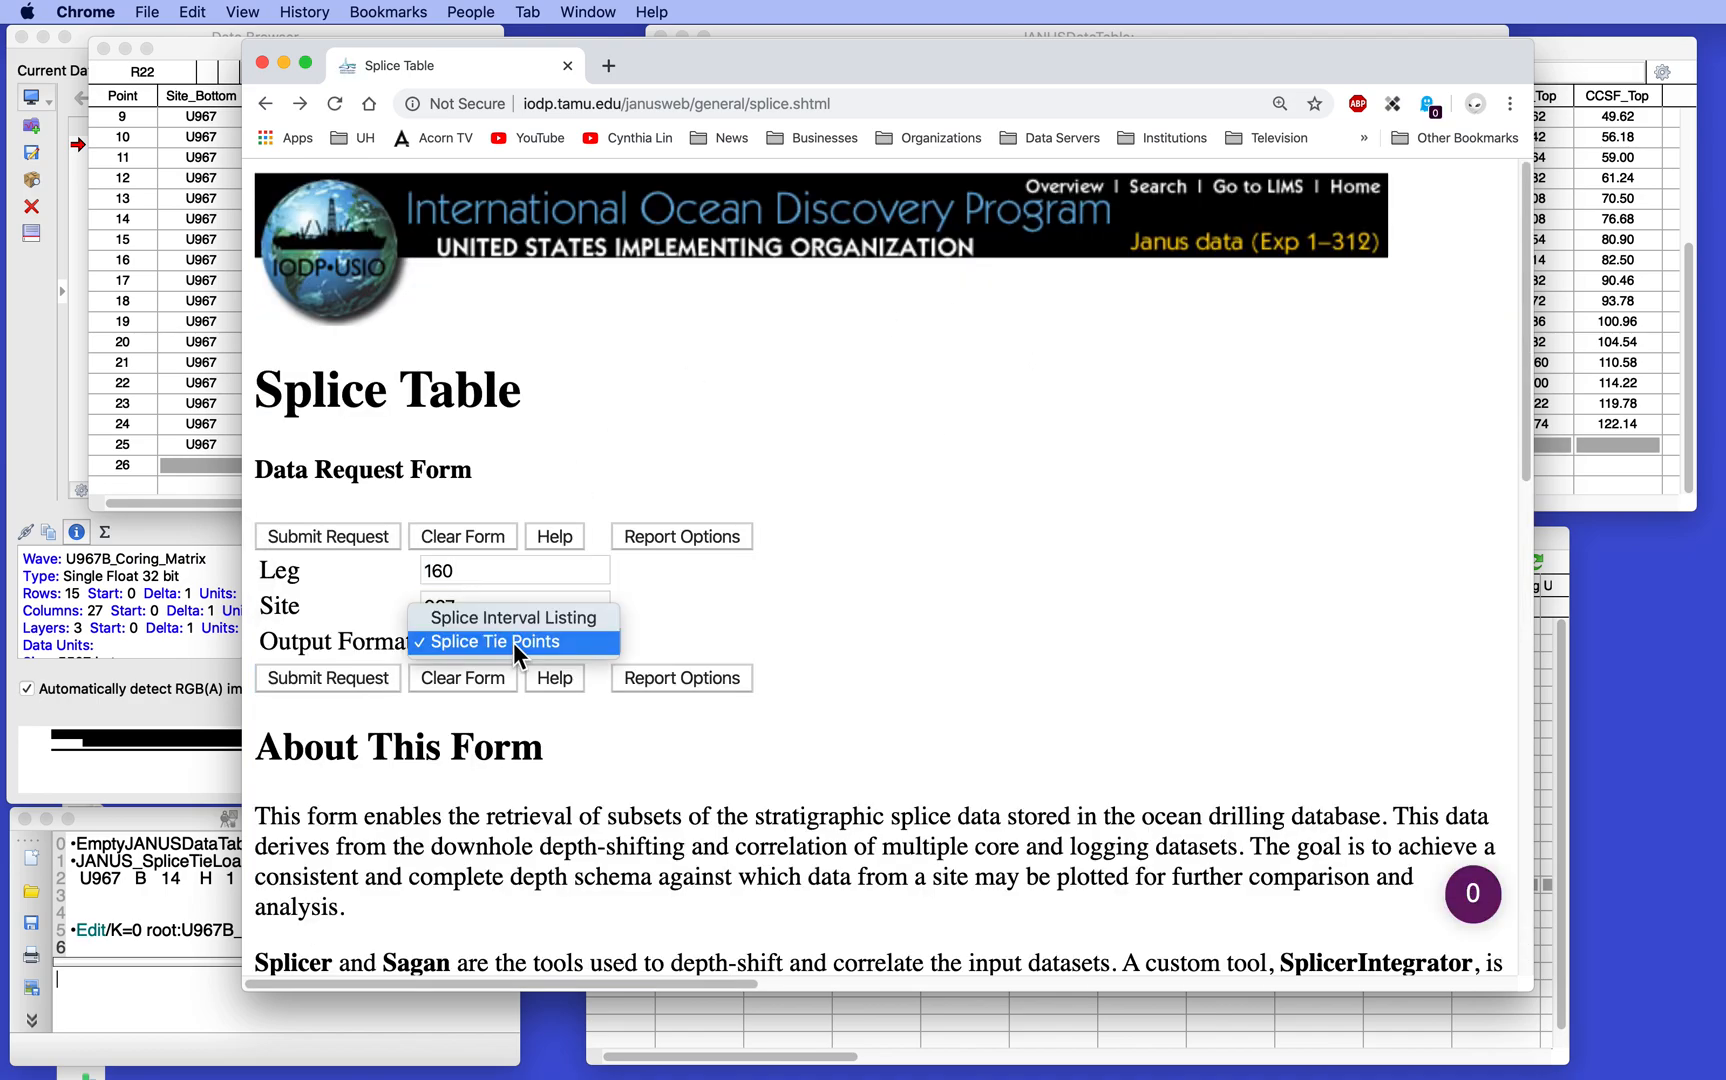
click(514, 620)
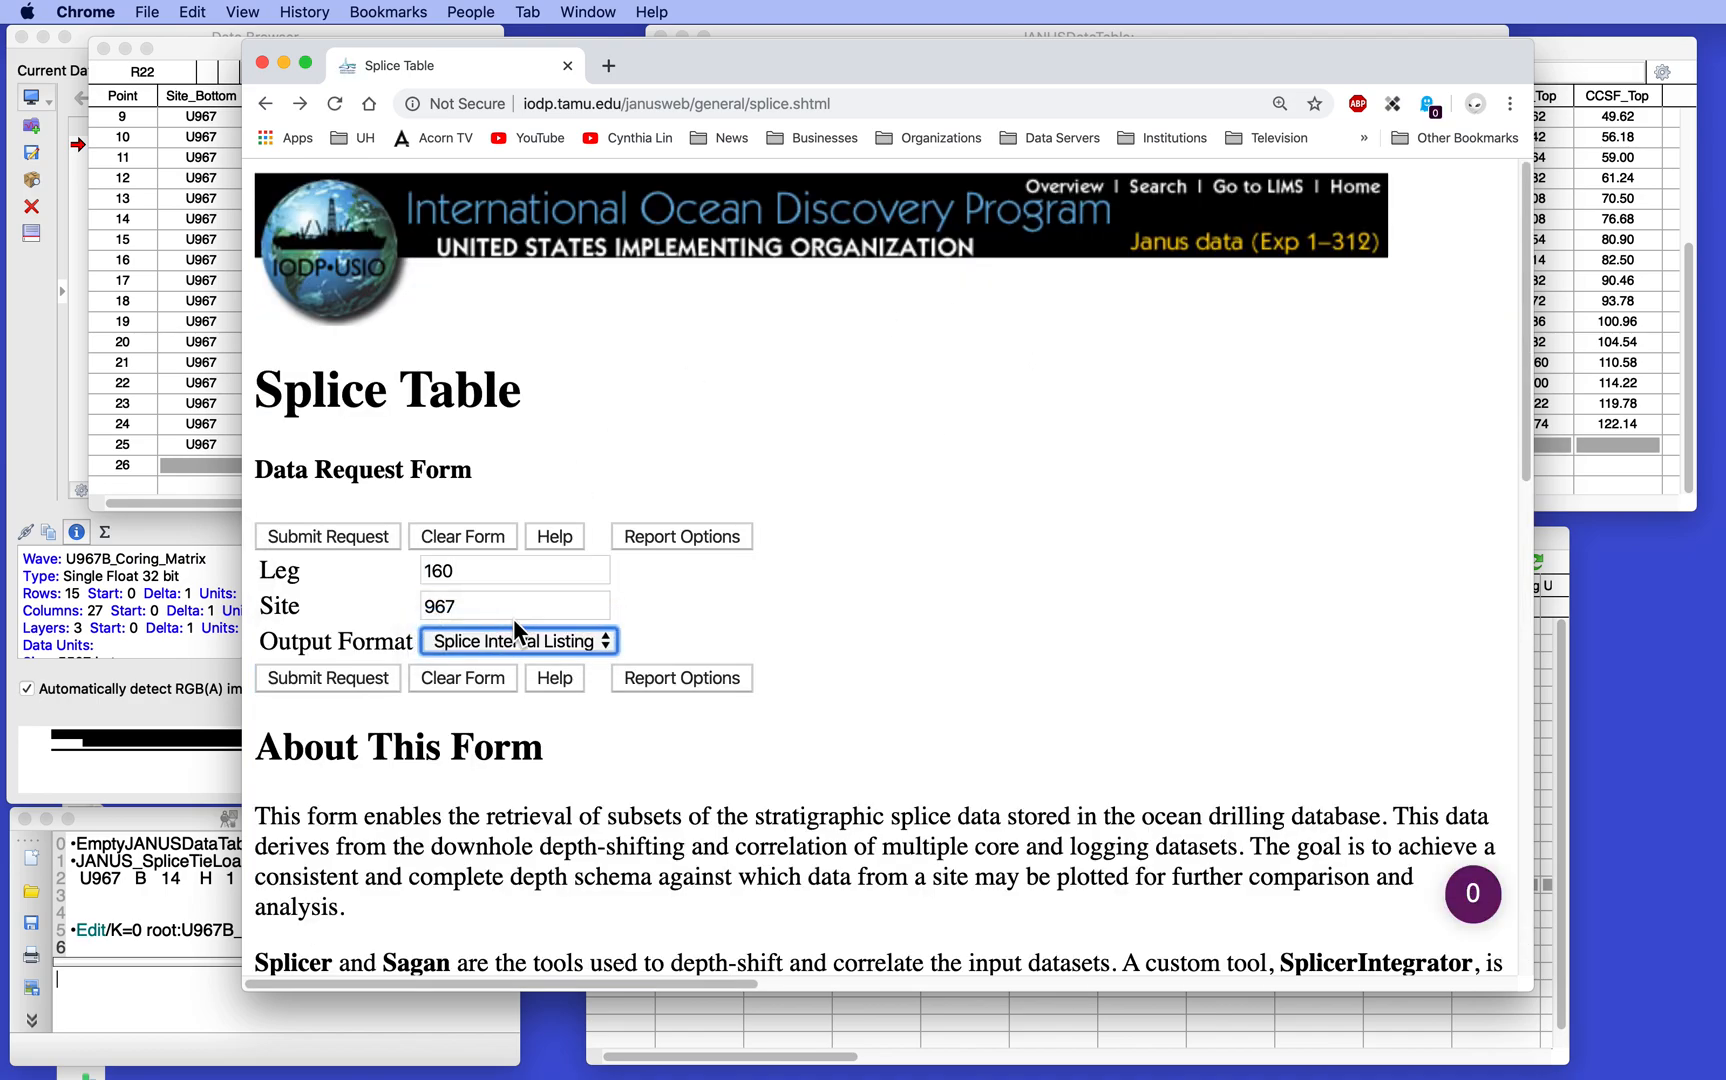
click(323, 681)
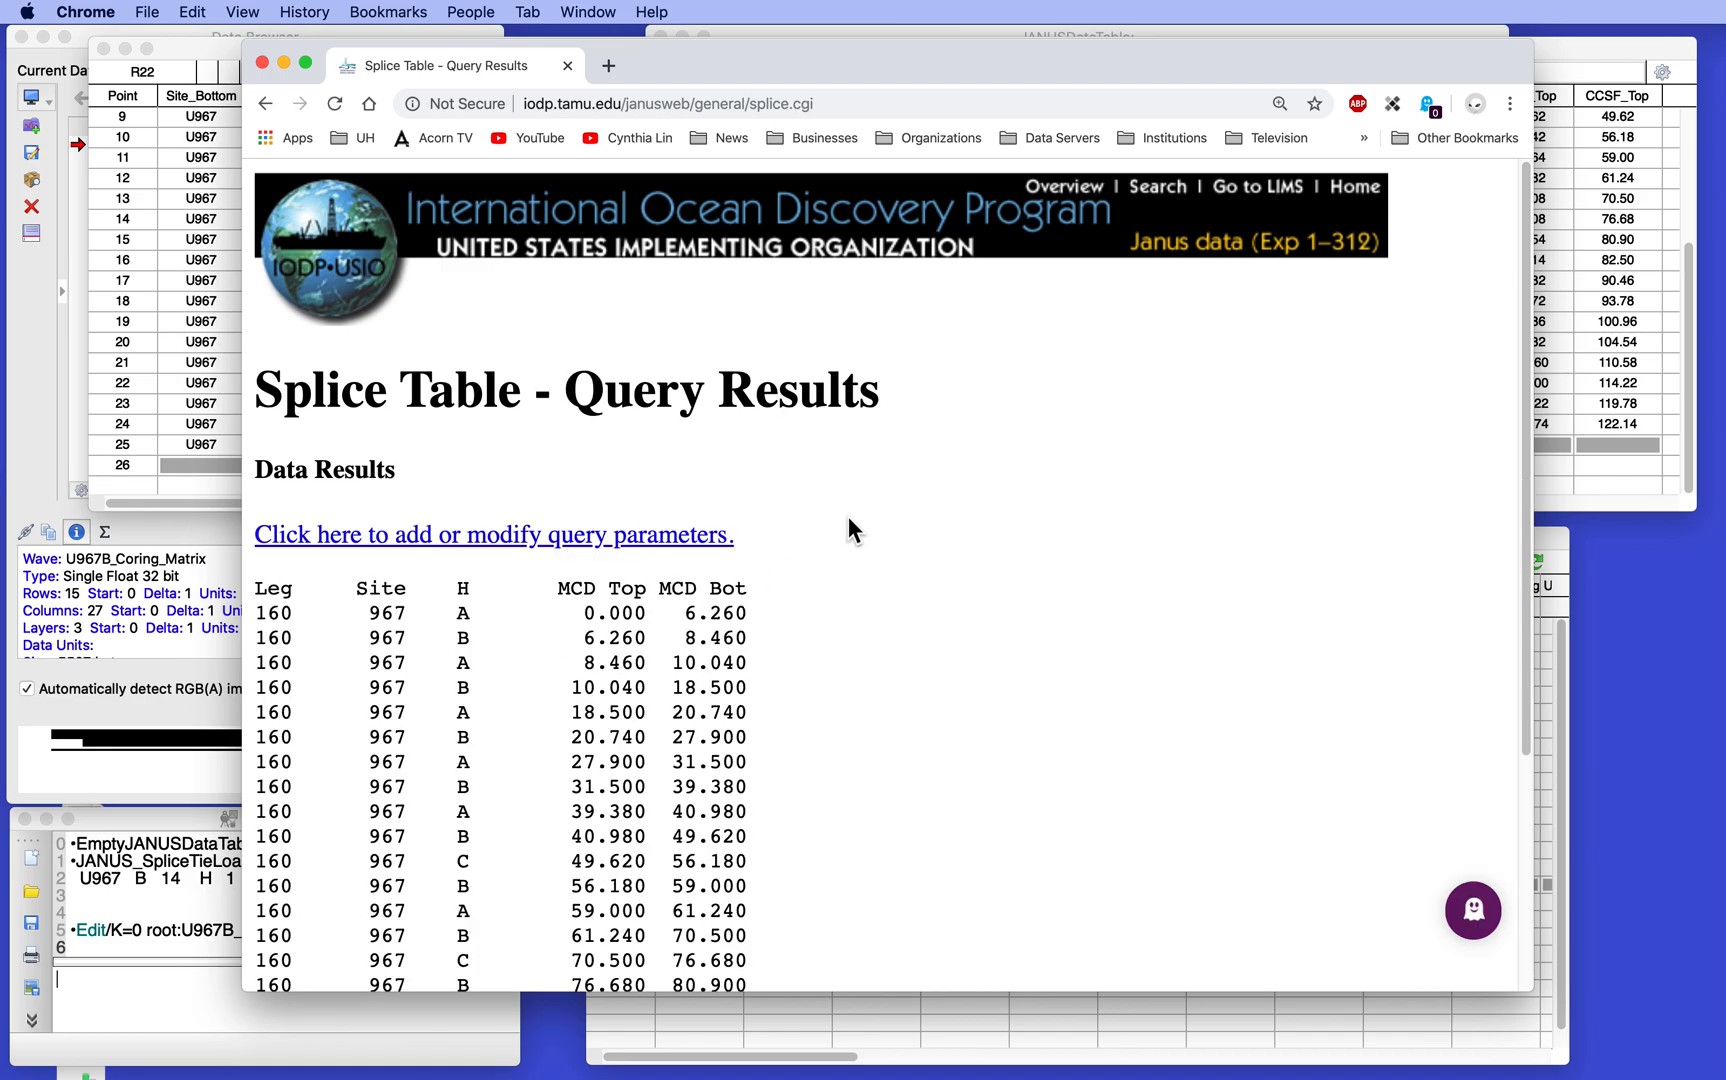
- Compare the interval listing's holes and MCD Top and Bot depths with the U967_Splice_Ties table, and close the query results
drag(700, 78, 1383, 250)
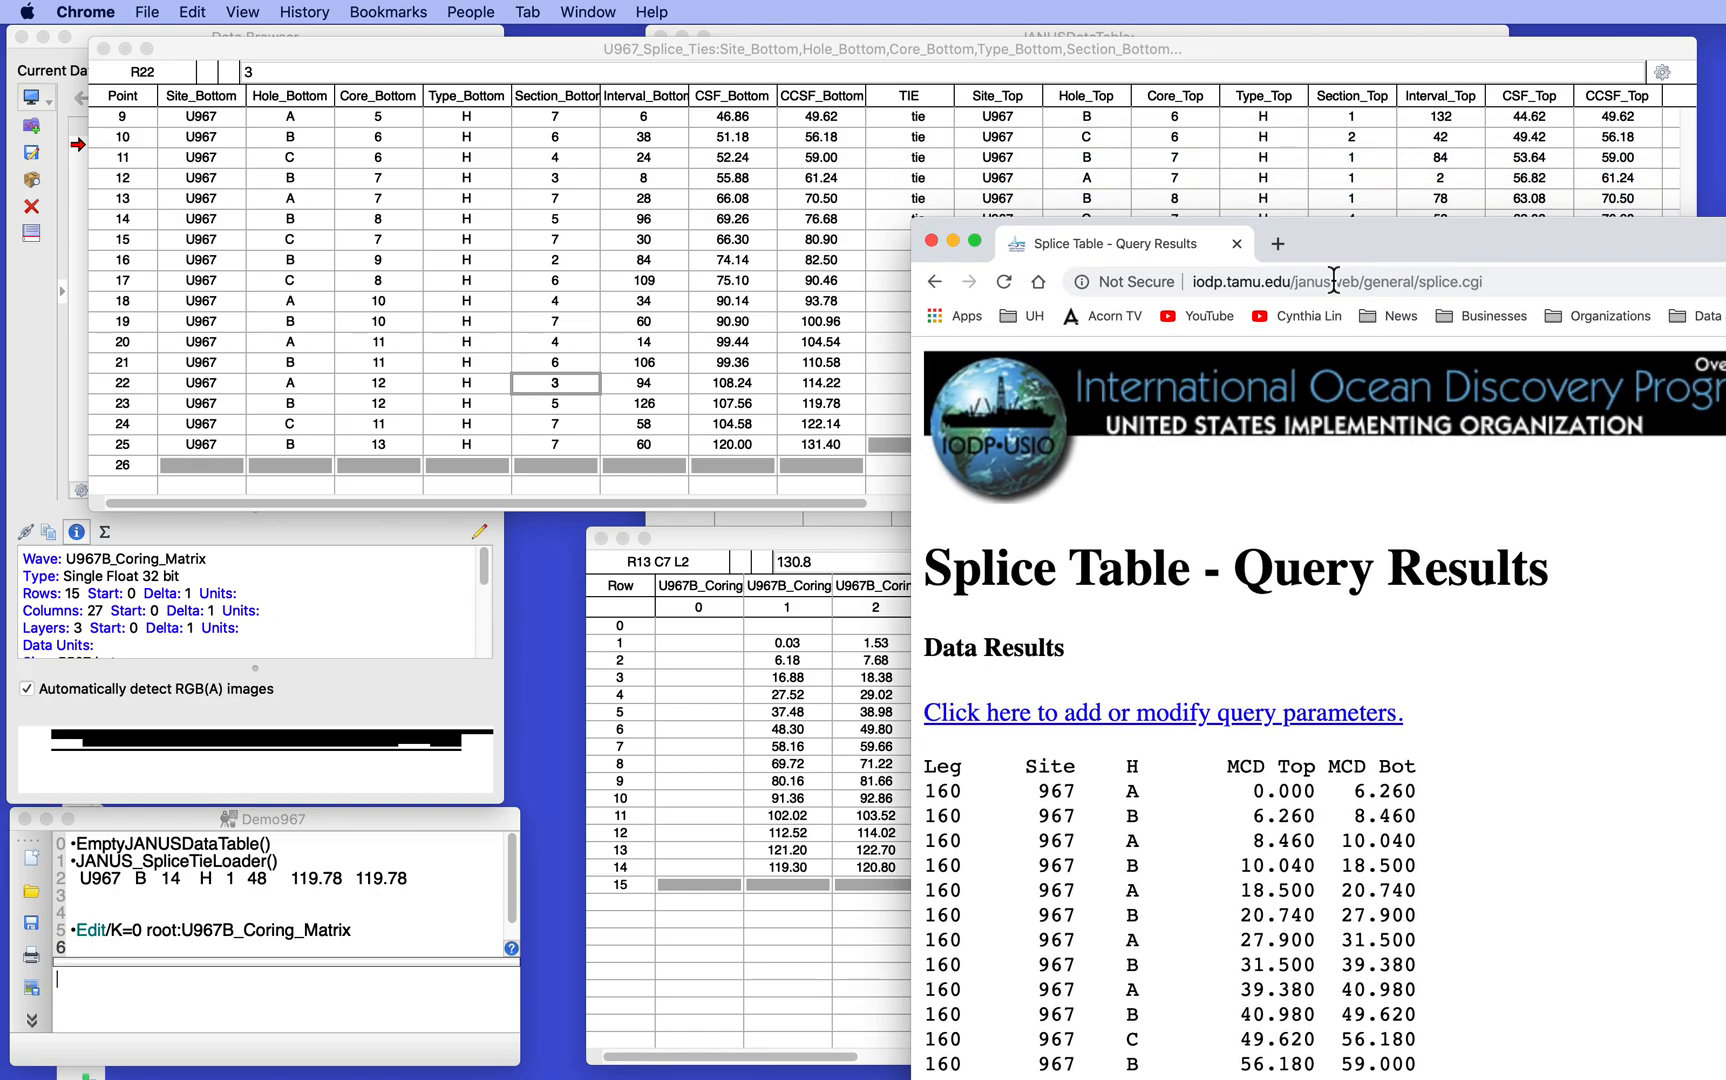
scroll(508, 337, up, 3)
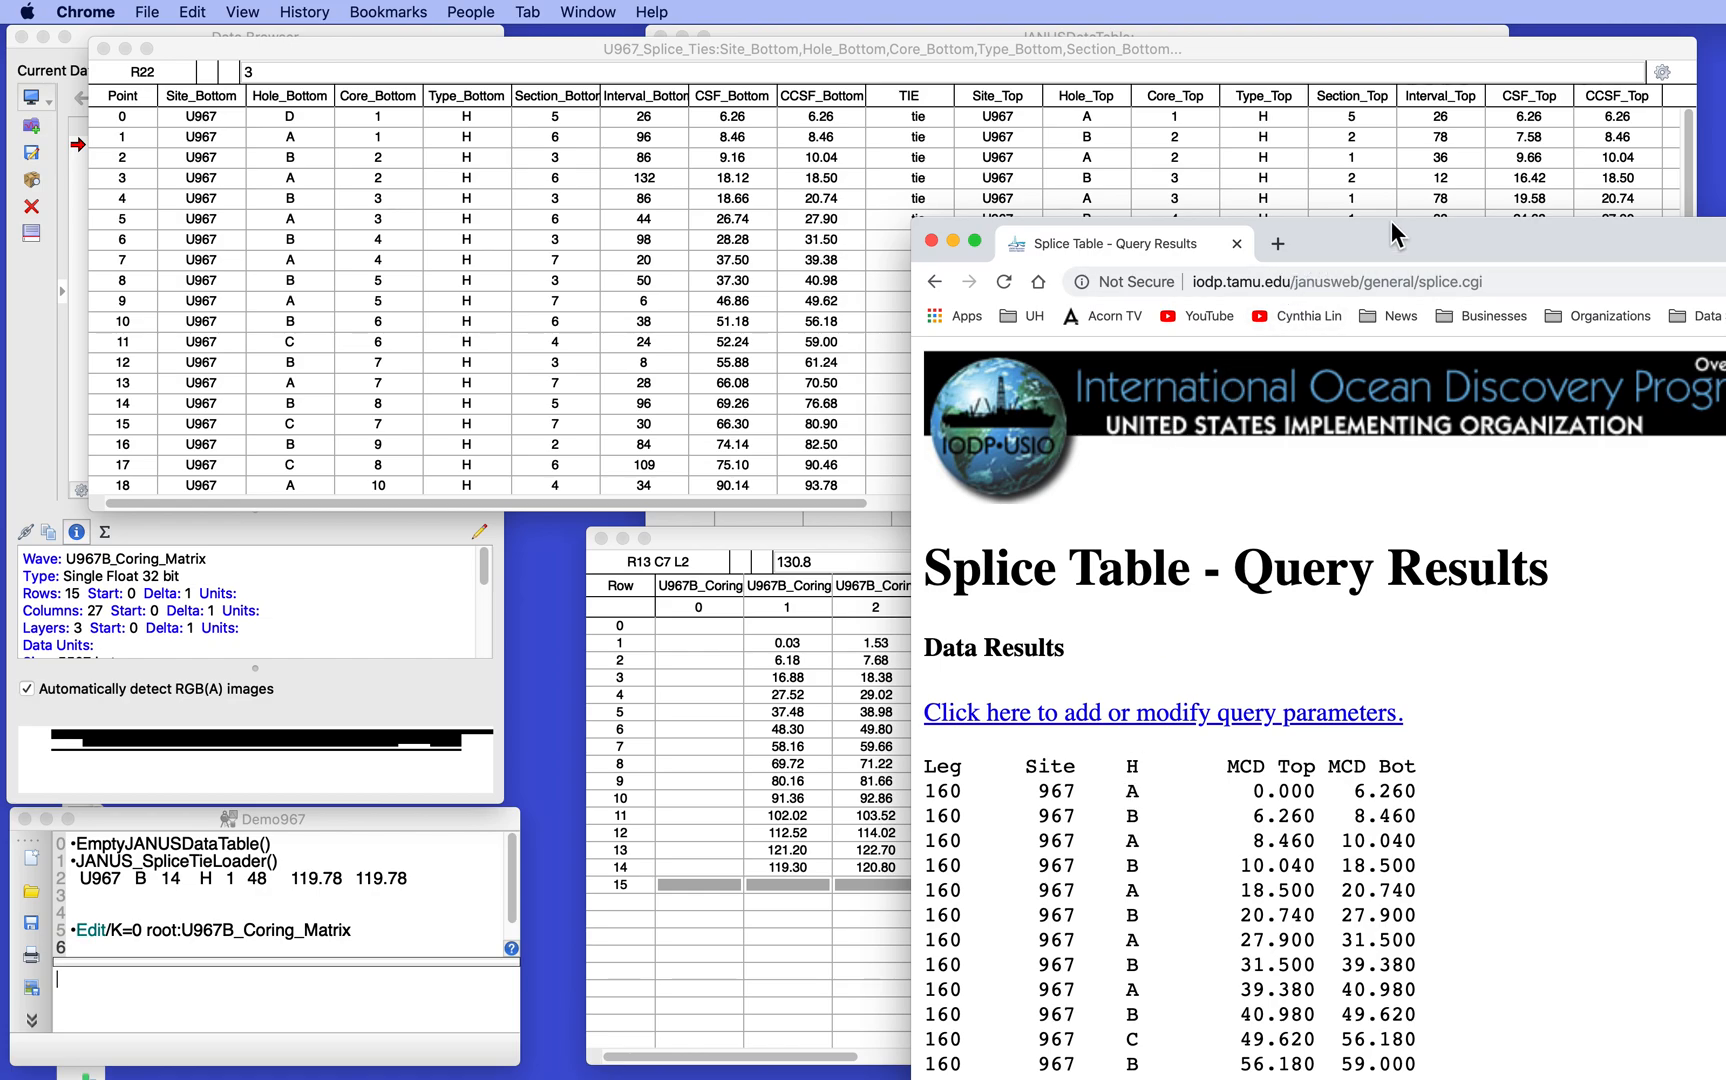
drag(1400, 242, 1142, 72)
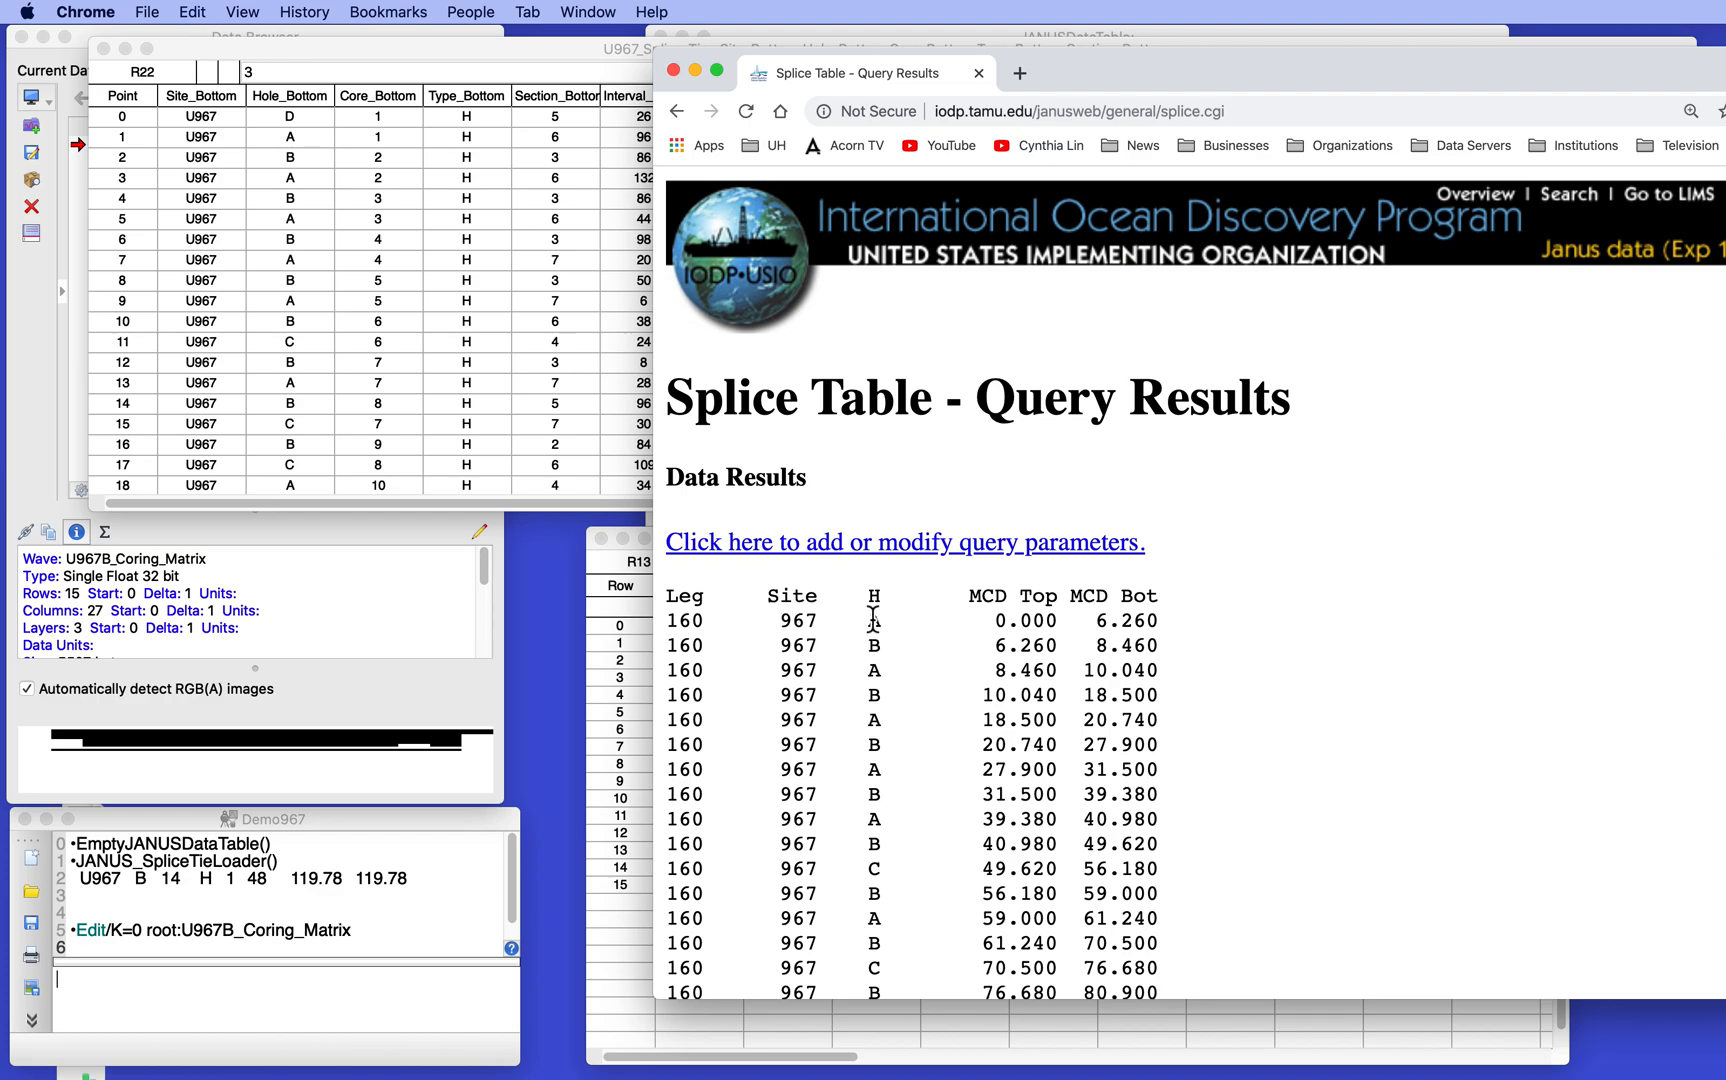
scroll(942, 738, down, 3)
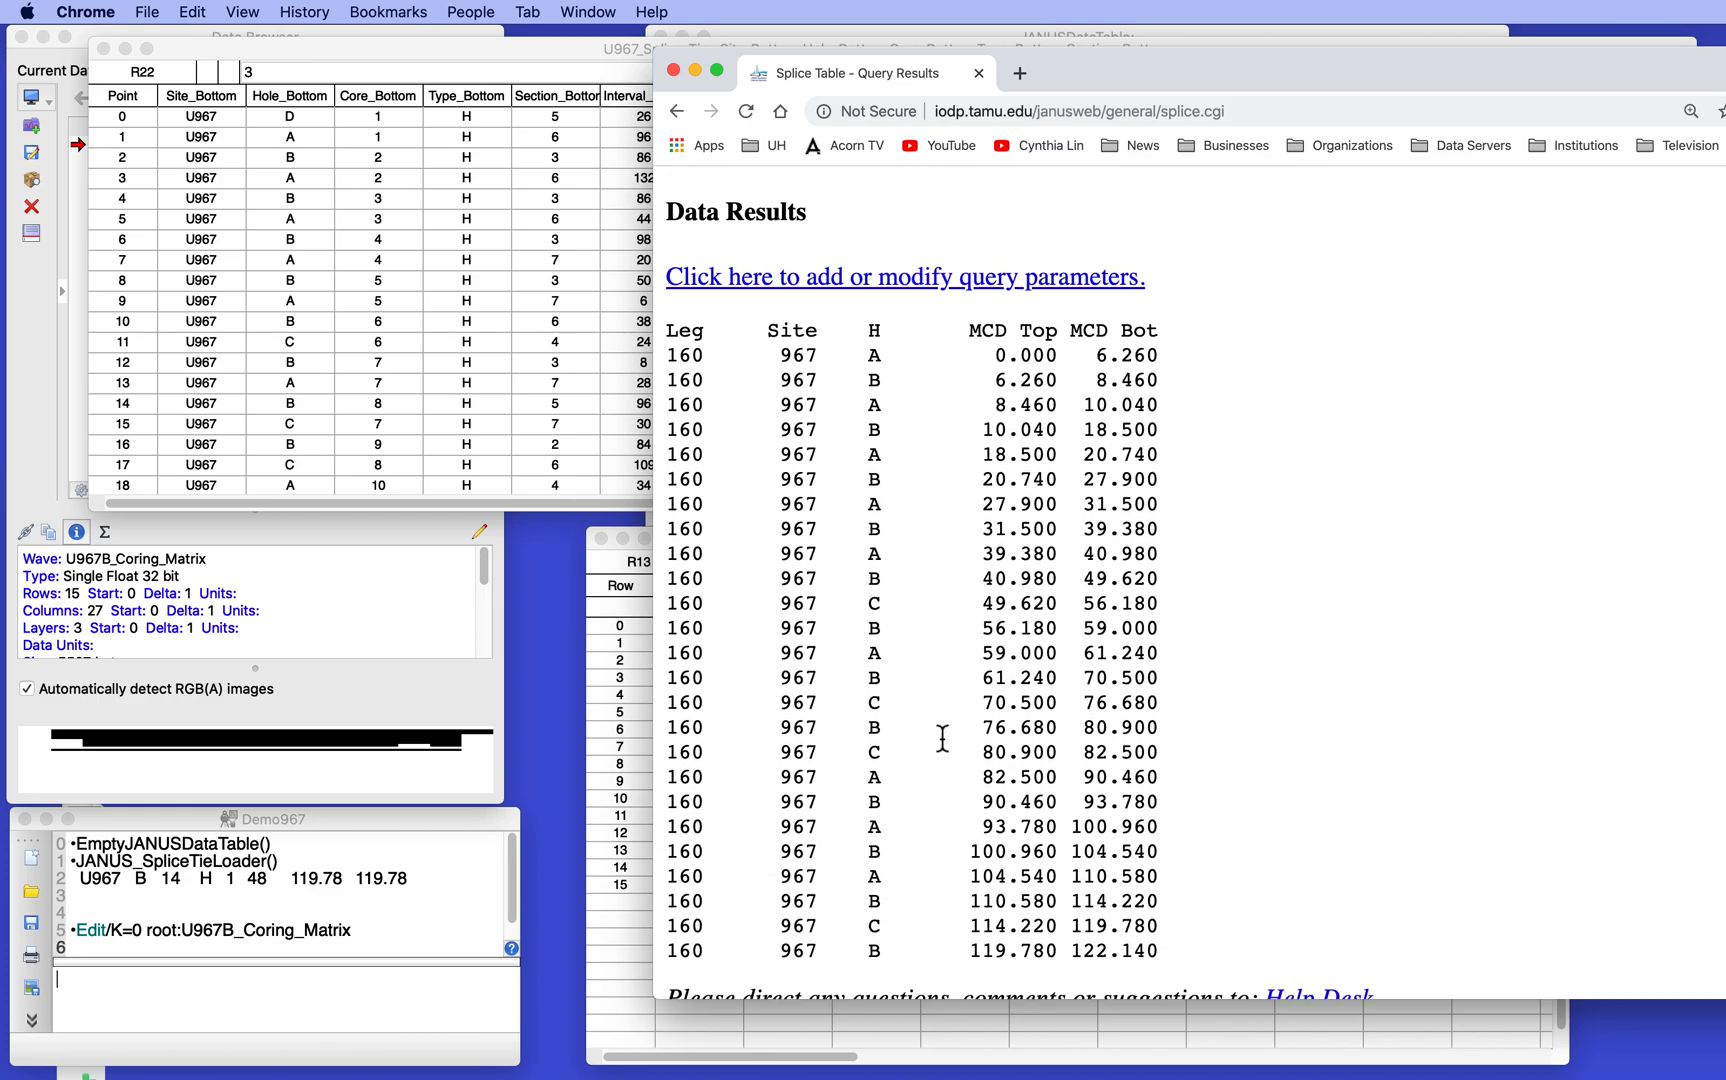
scroll(942, 738, down, 1)
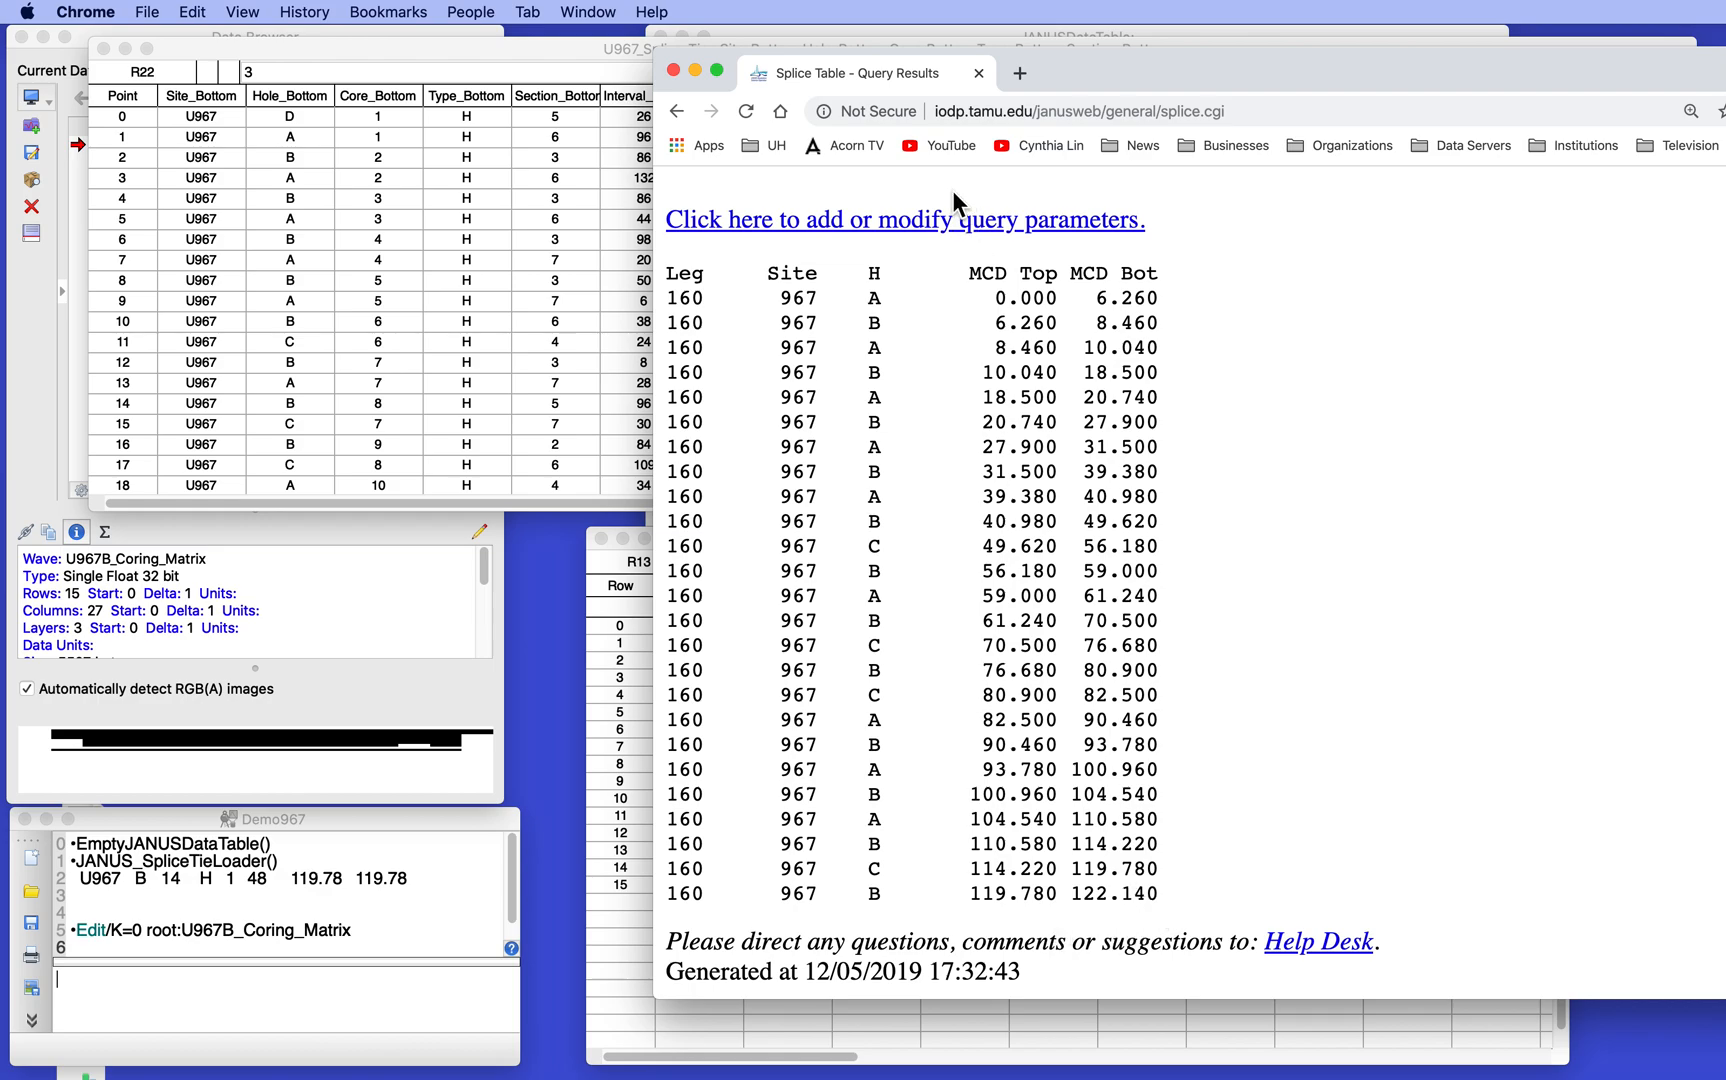
drag(1060, 90, 1652, 532)
scroll(620, 378, down, 1)
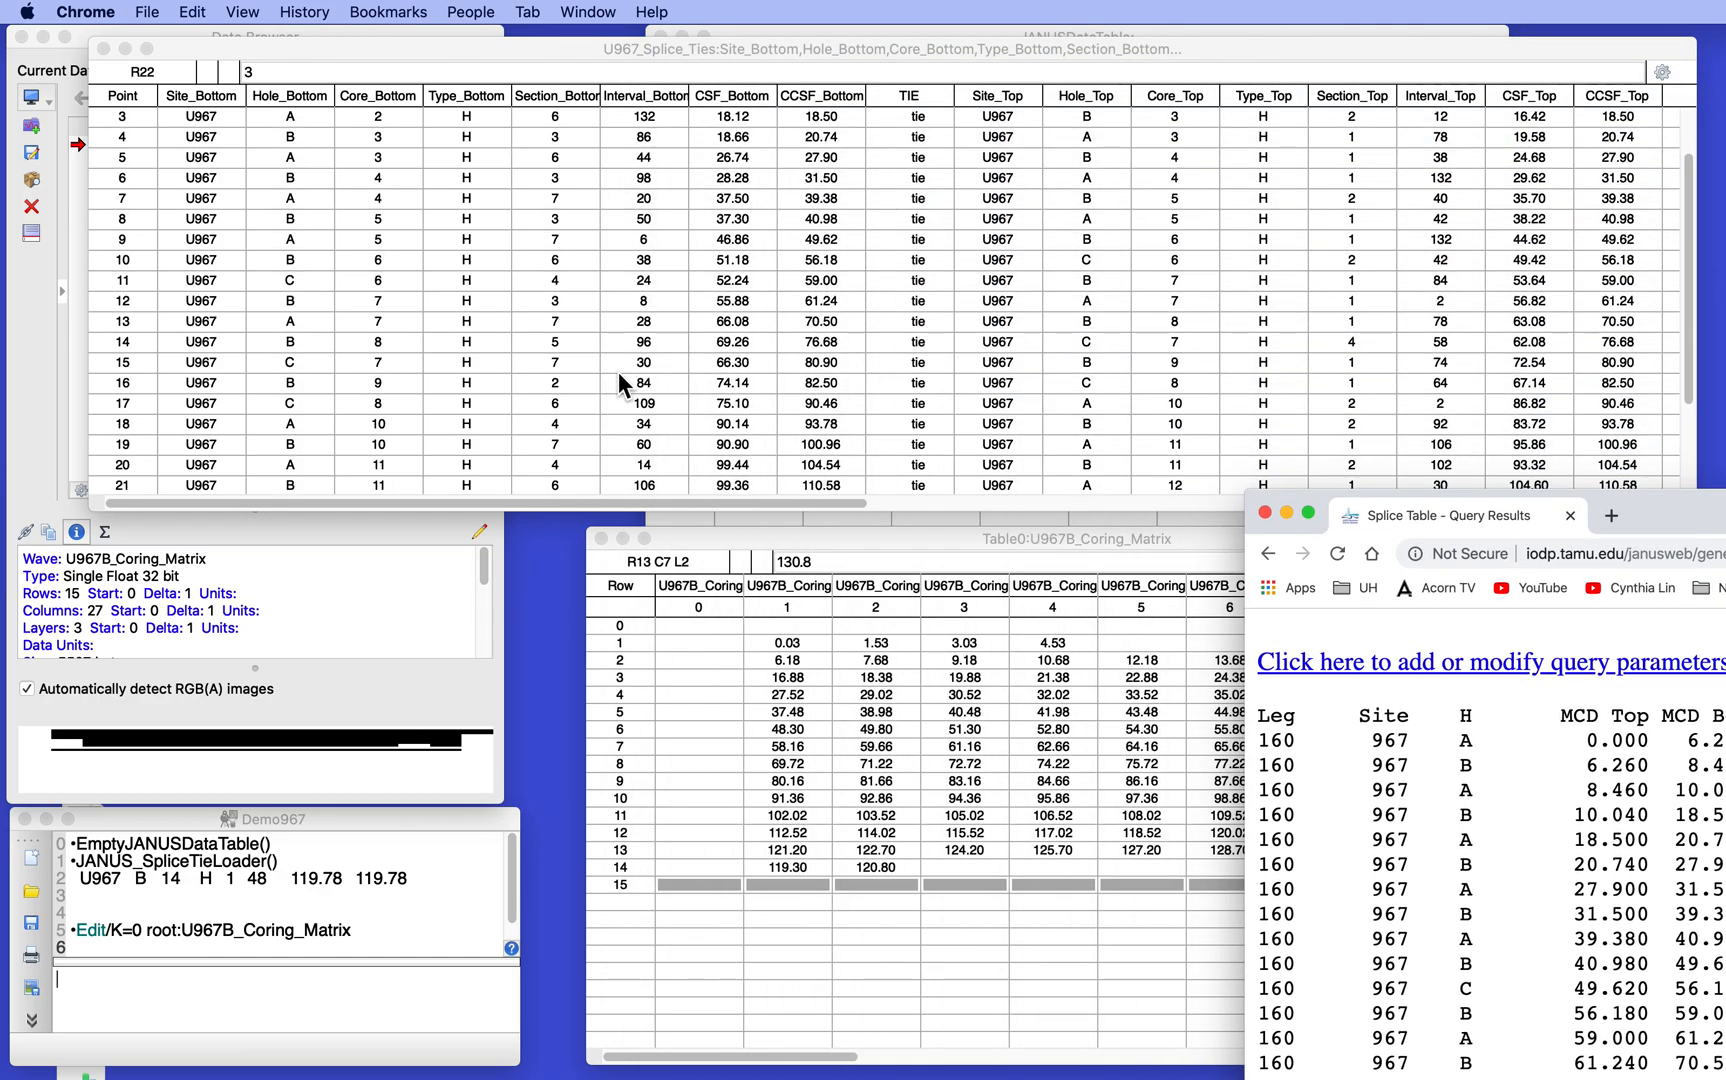
scroll(618, 371, down, 2)
scroll(850, 410, right, 1)
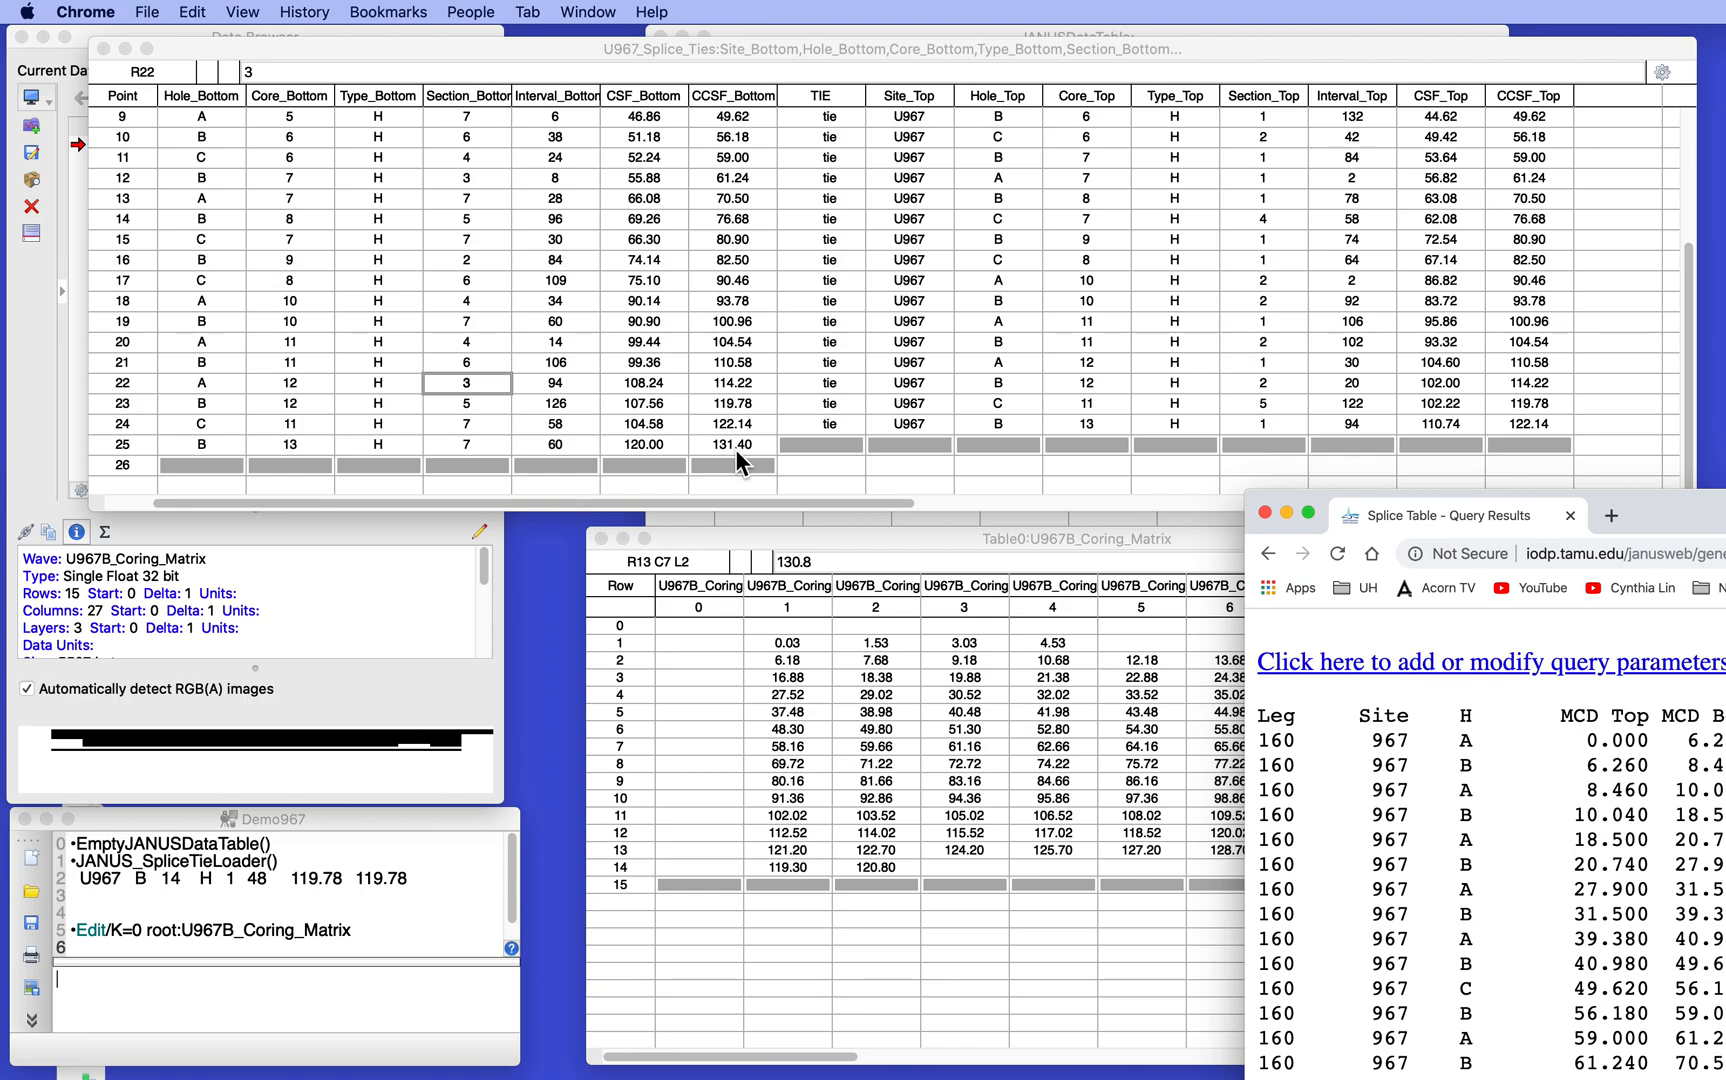
drag(1656, 512, 823, 89)
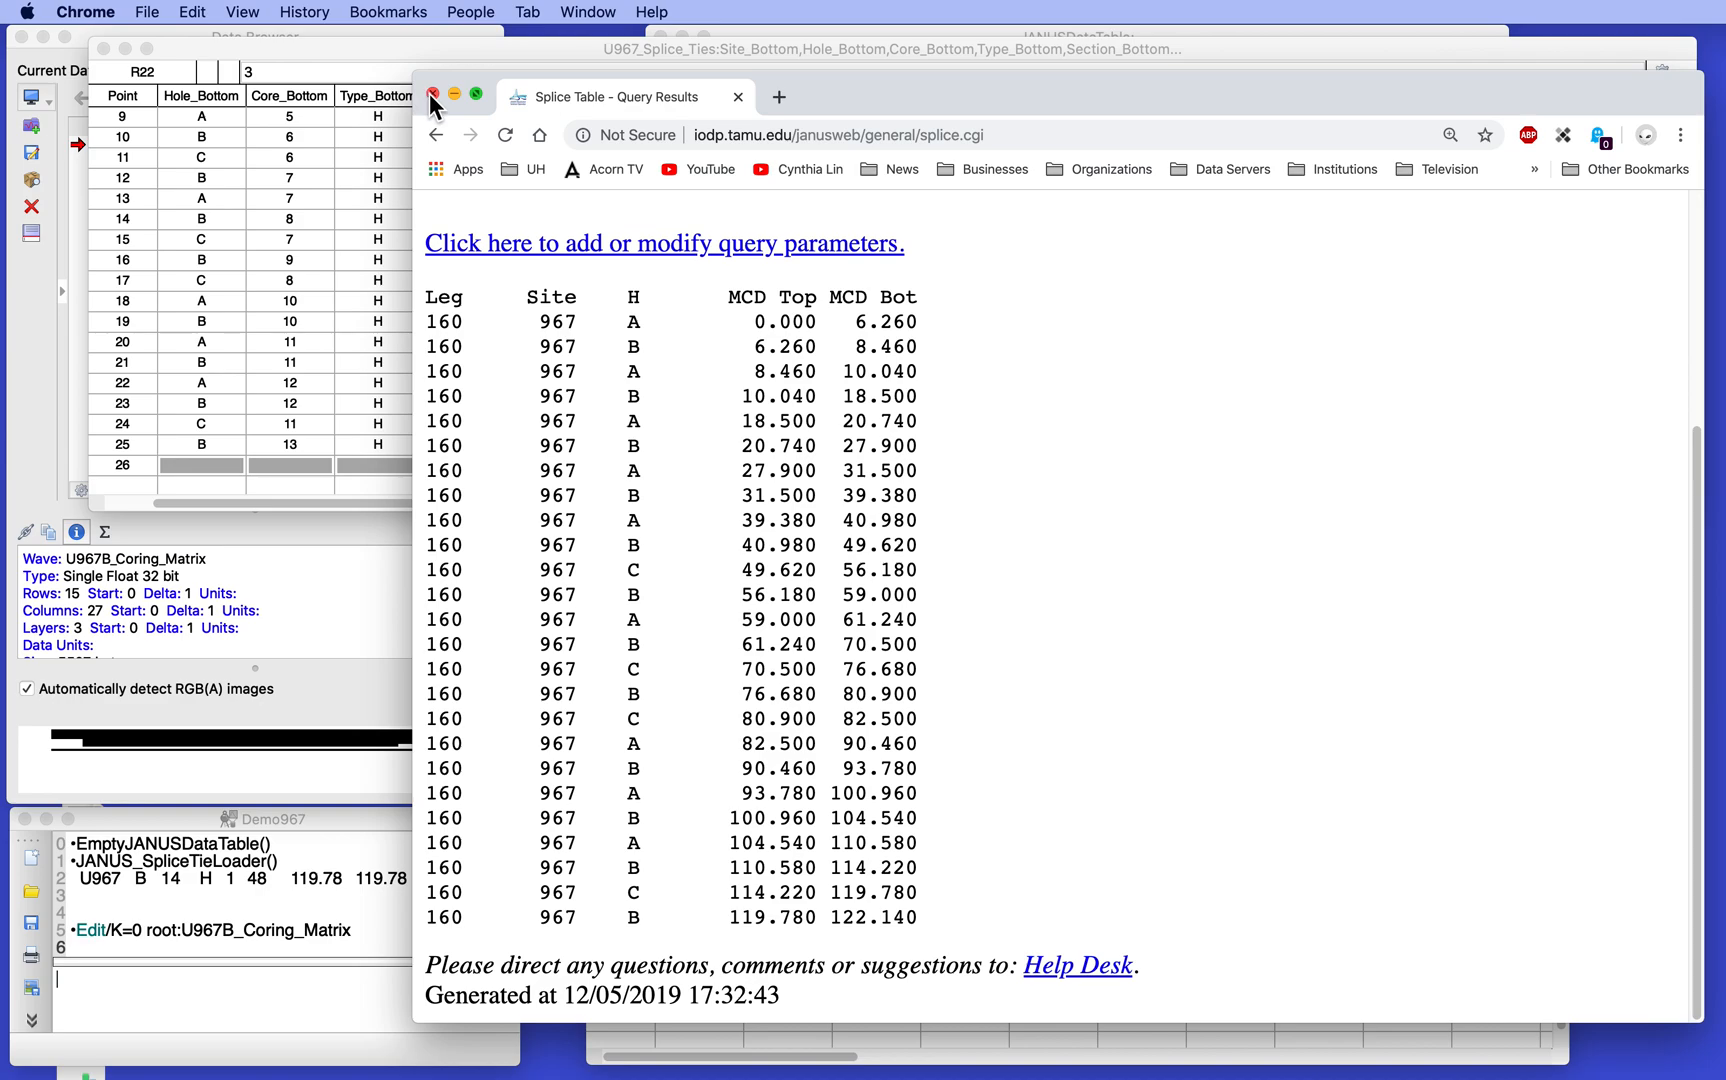
key(super+w)
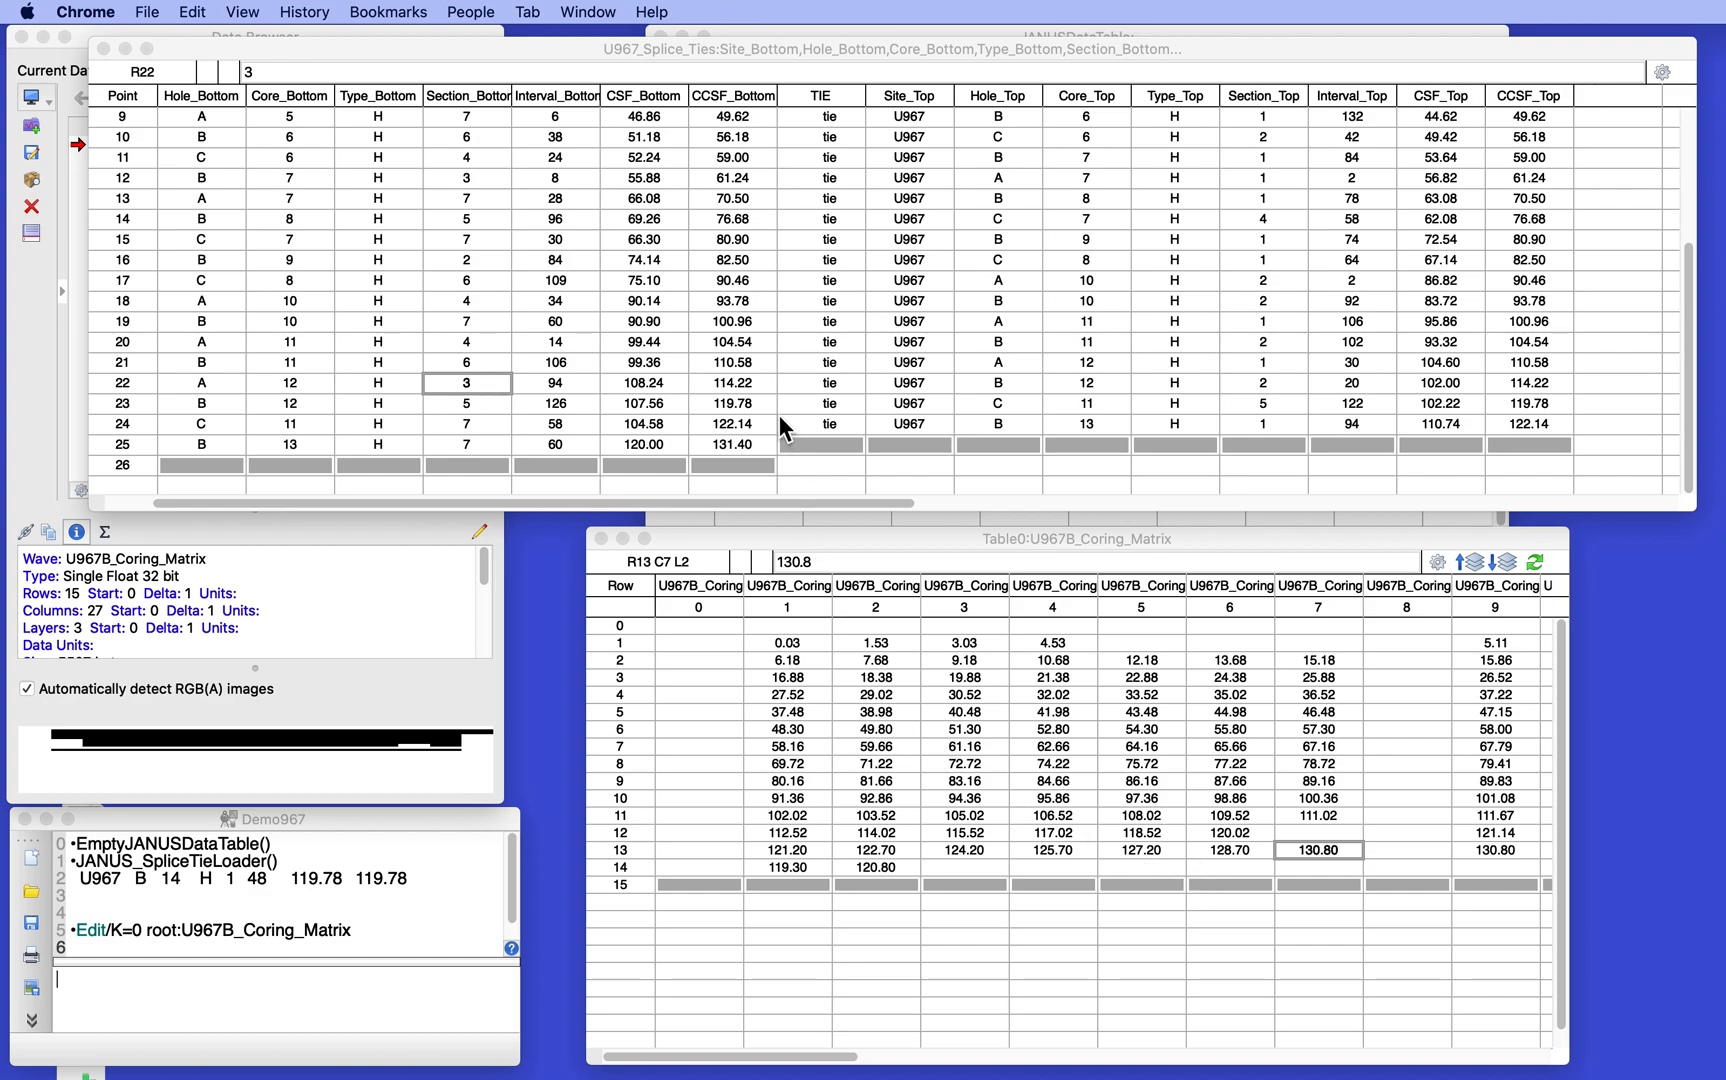
- Convert the splice tie data to intervals for site U967 with Splice_Tie_Data_2_Intervals, accepting local versions of the interval data
click(703, 343)
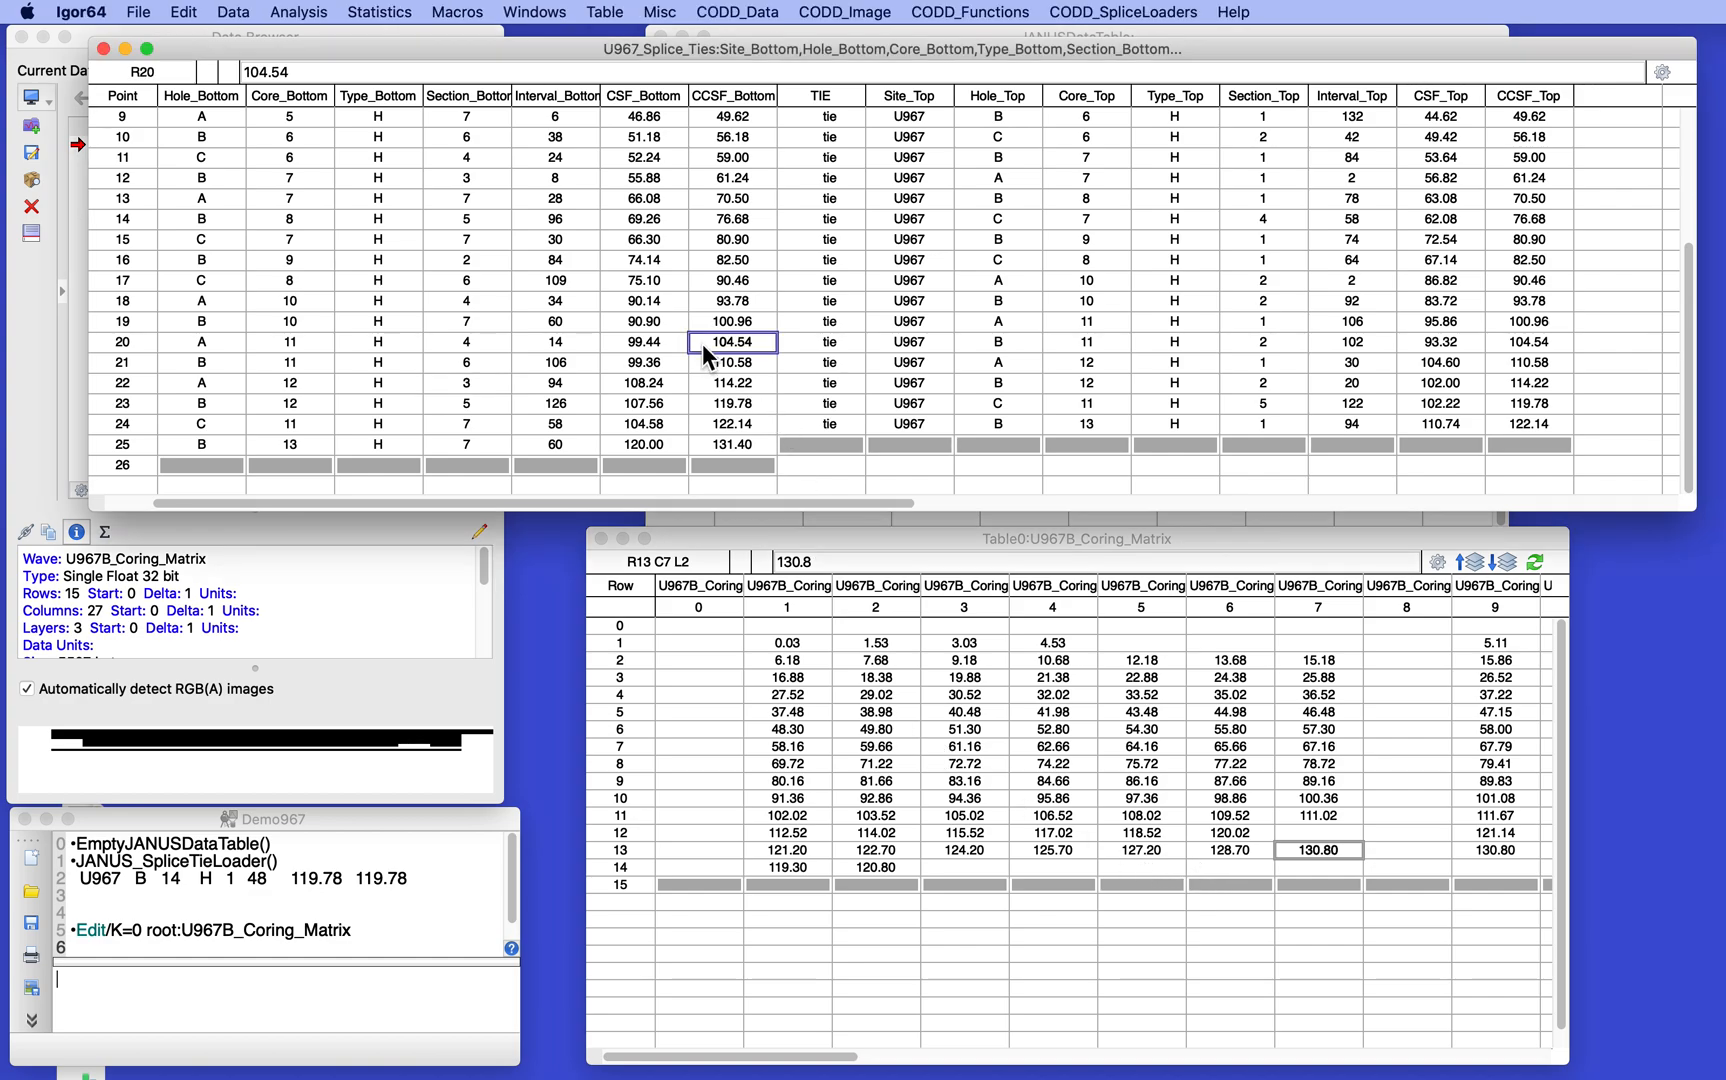
click(752, 12)
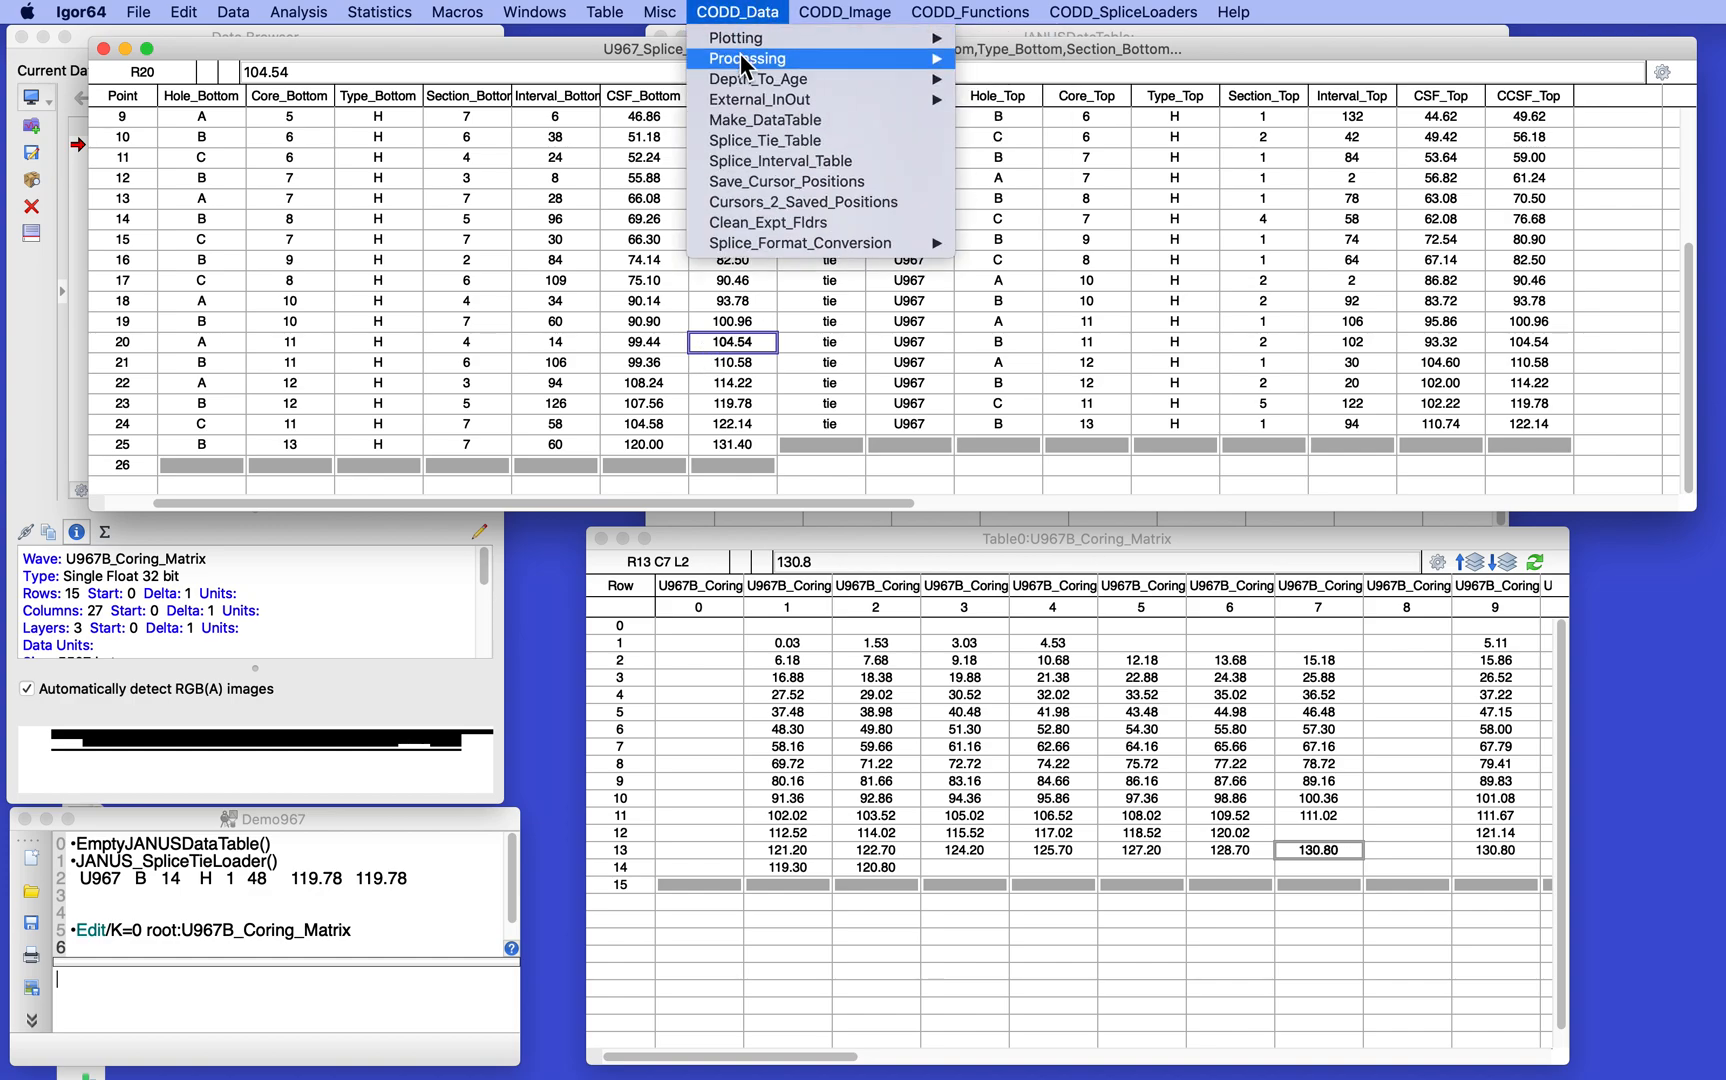
mouse_move(750, 249)
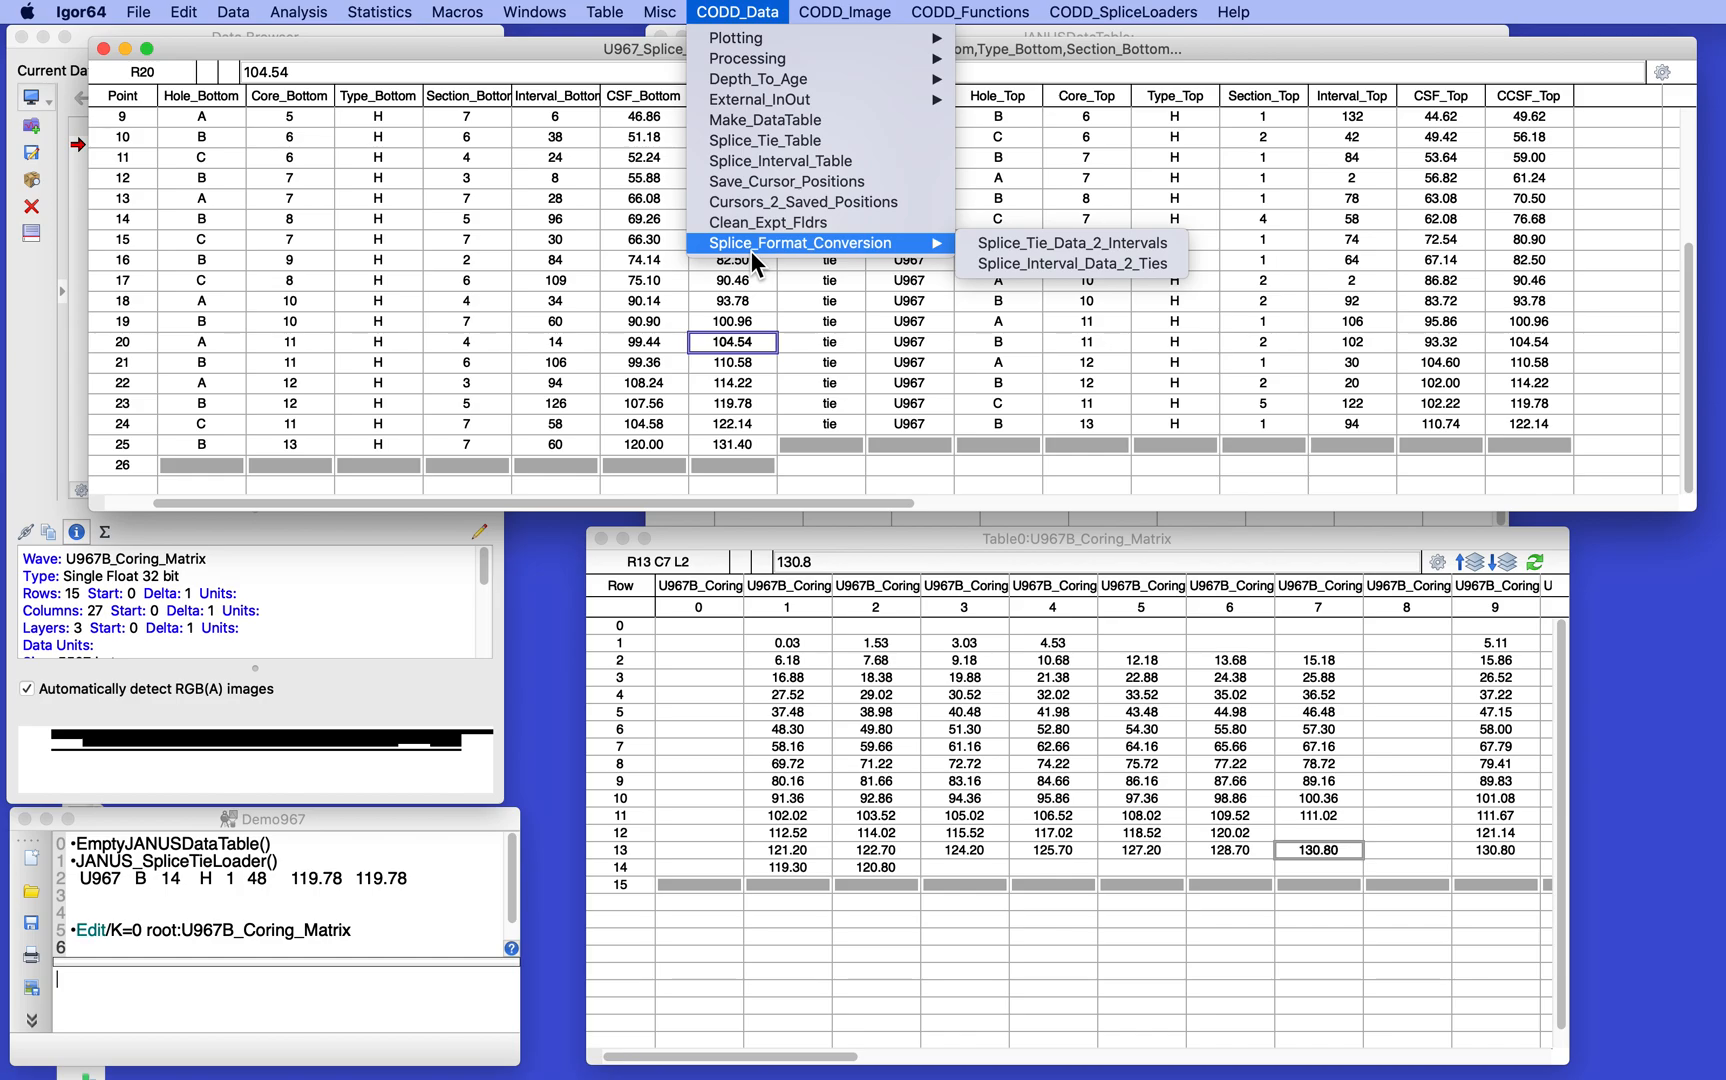
click(1060, 243)
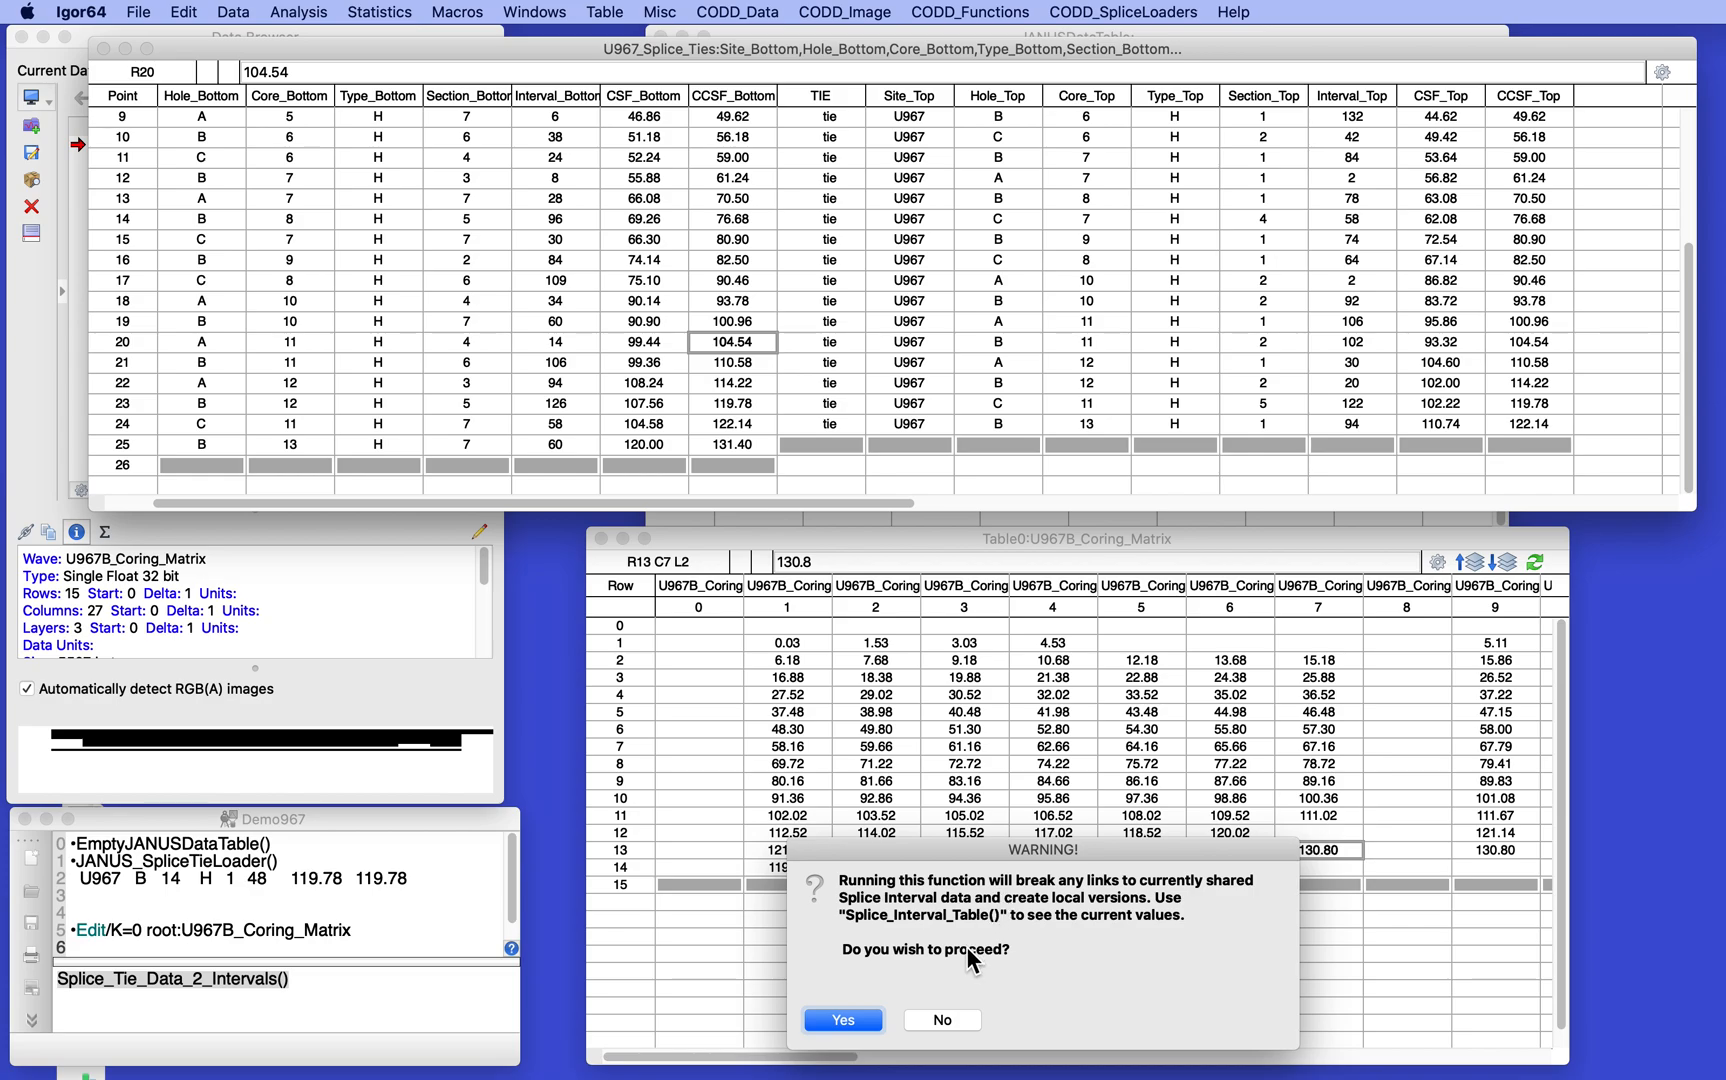
click(843, 1019)
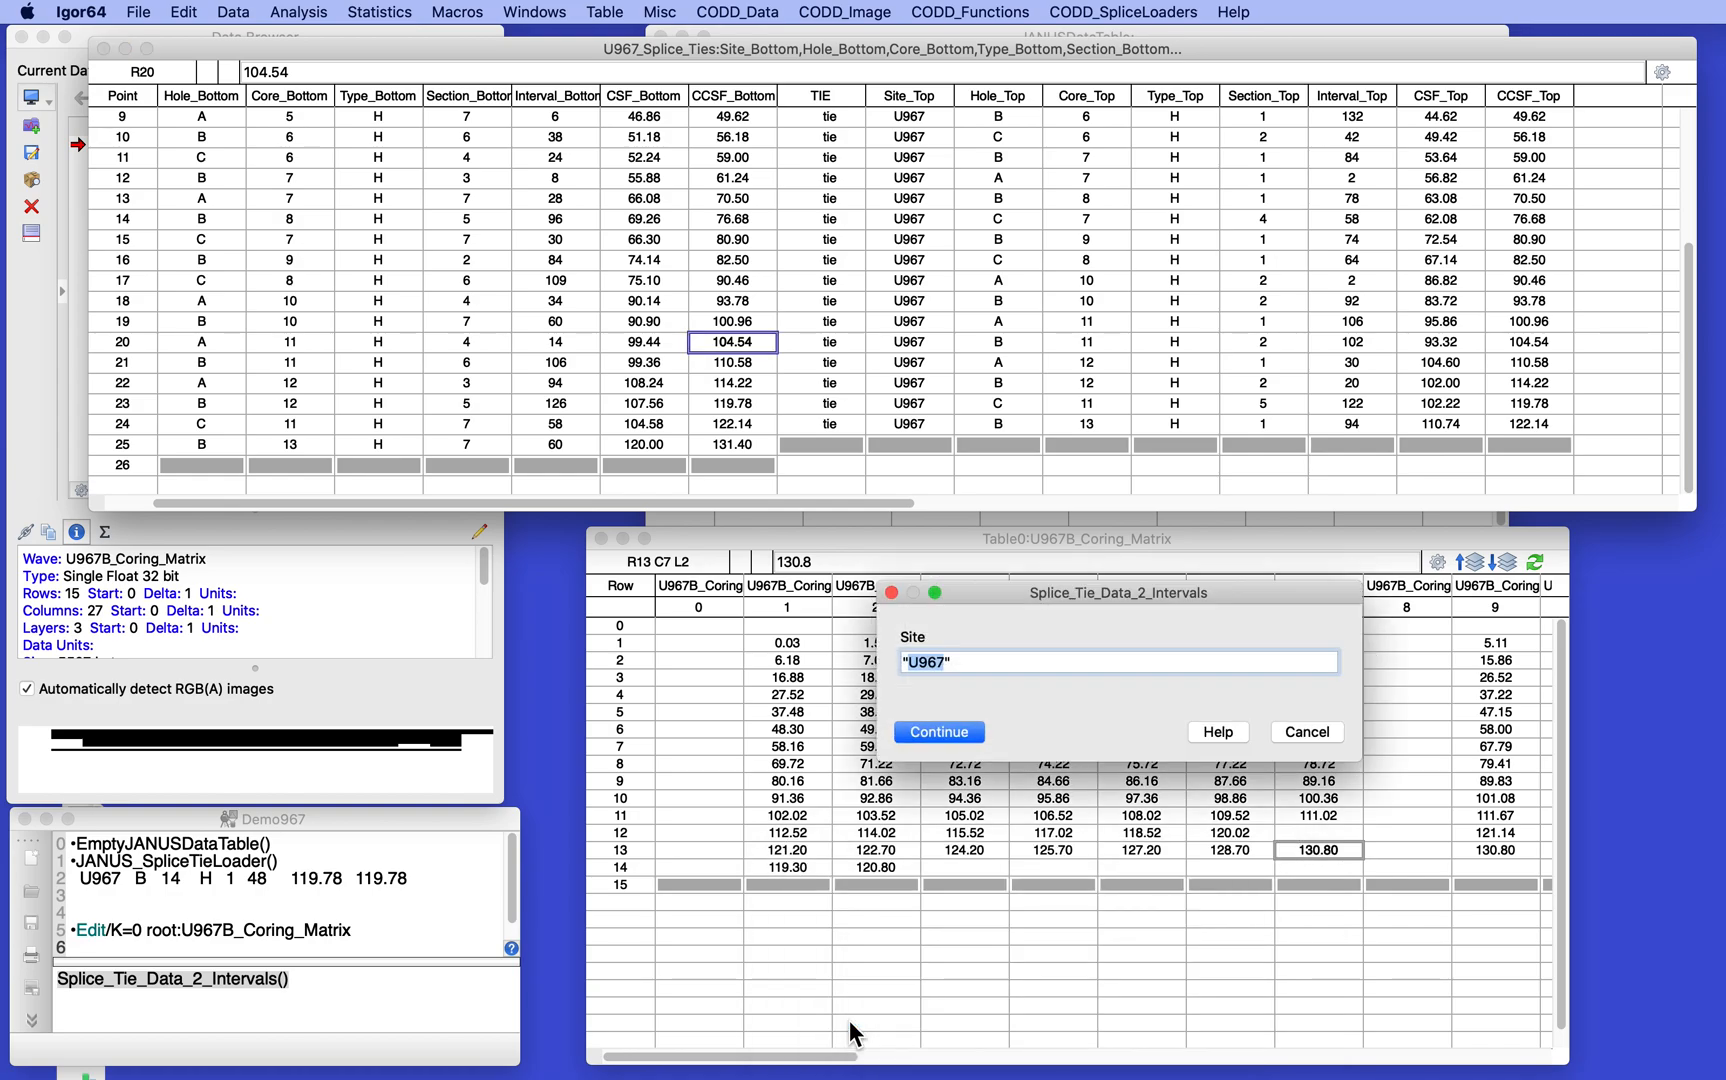
click(937, 732)
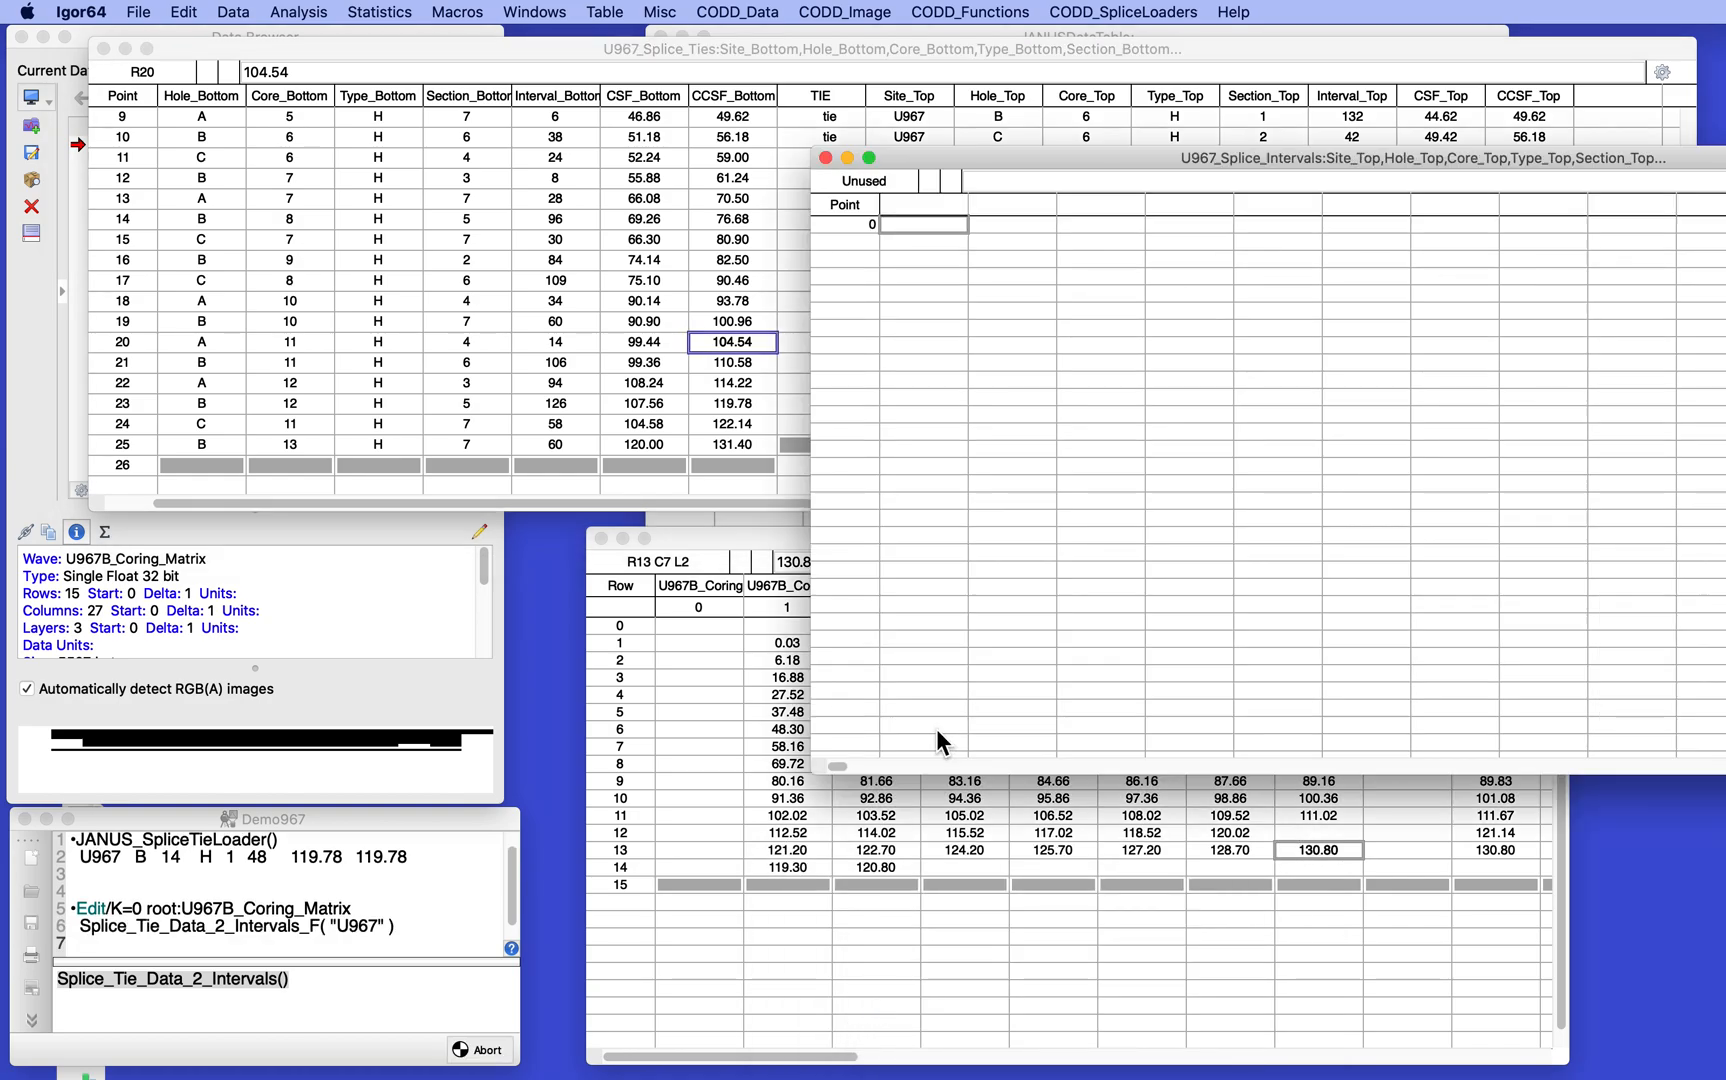
- Move the U967_Splice_Intervals table clear for viewing and examine all its rows and columns, including the TIE column
drag(1096, 160, 496, 80)
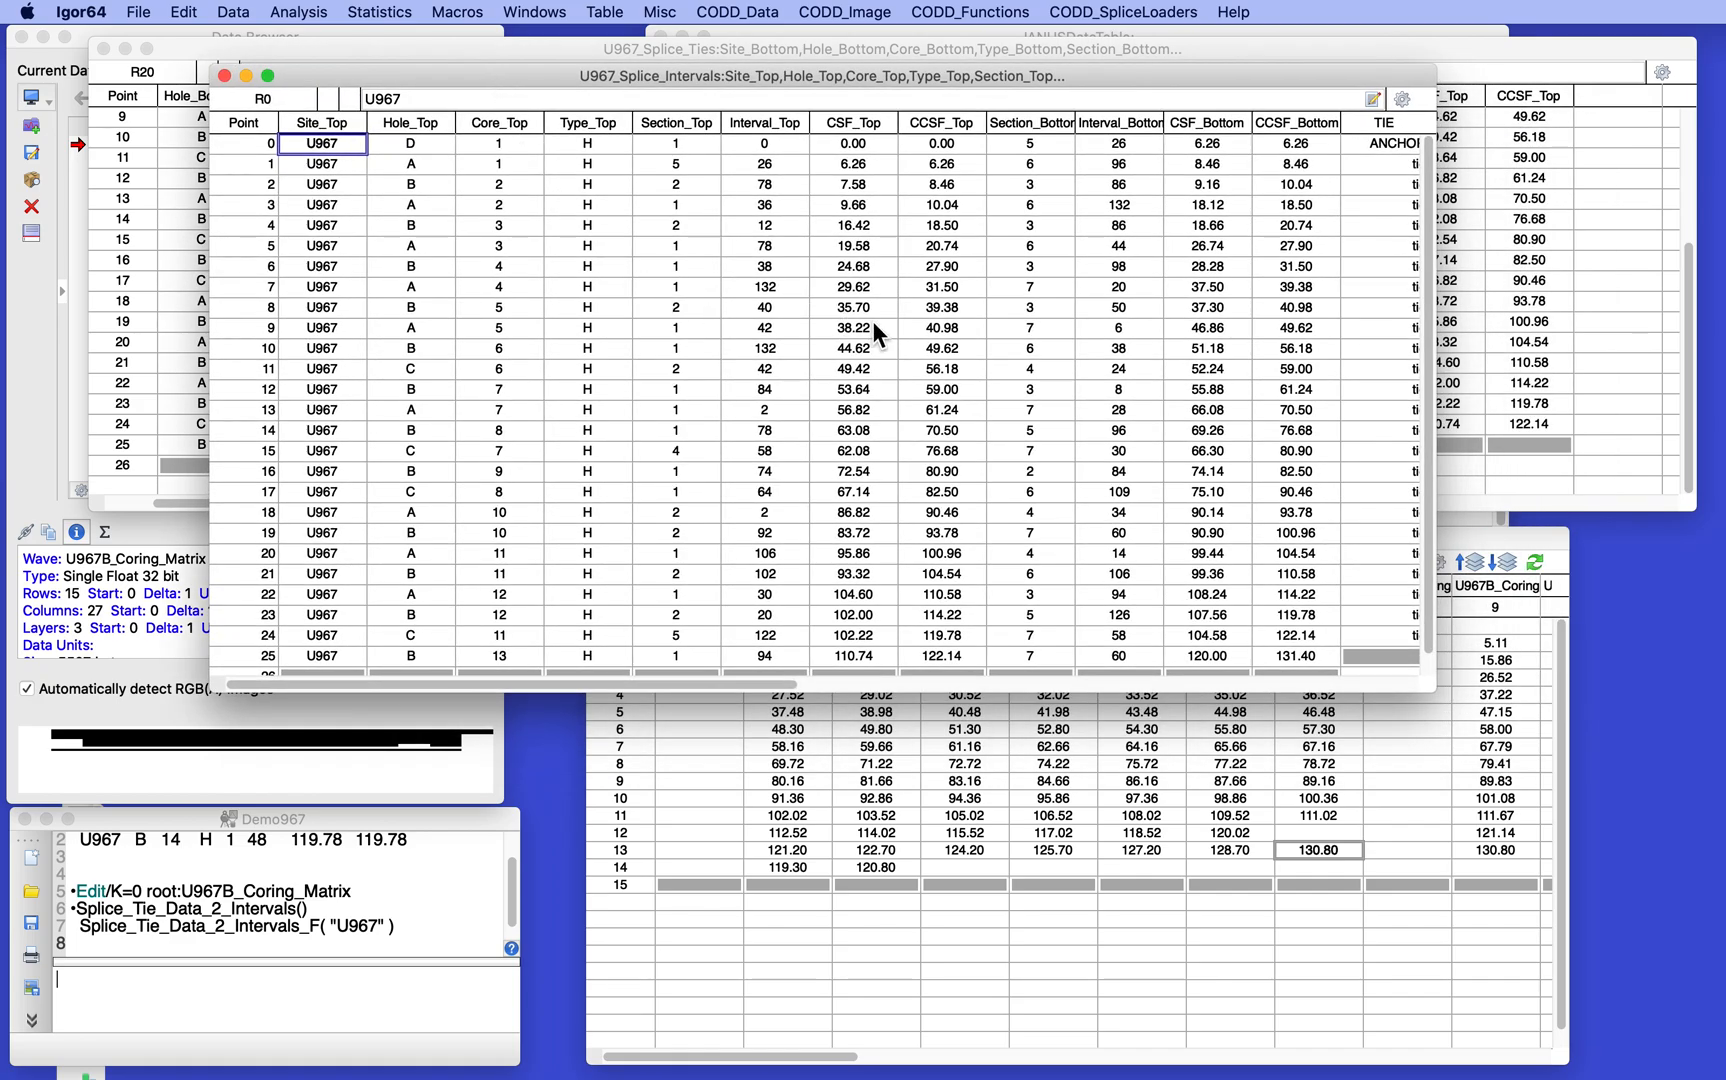
scroll(872, 322, down, 1)
scroll(872, 322, right, 5)
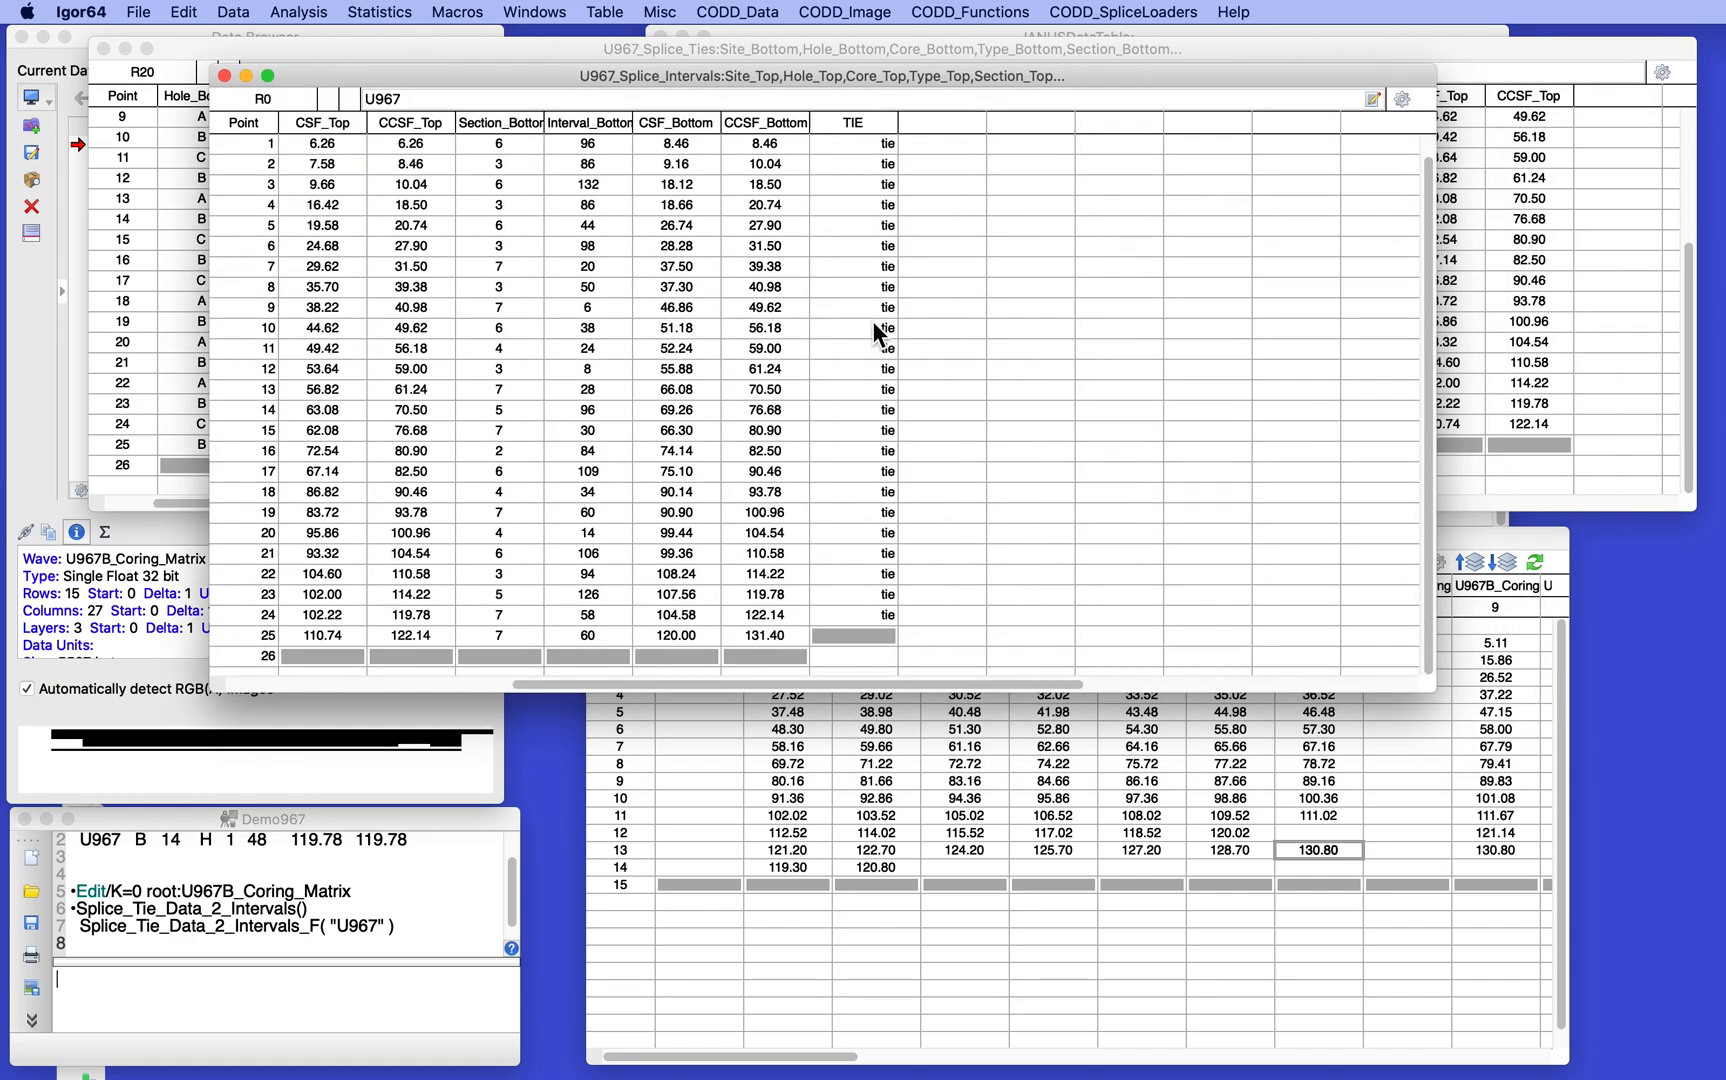
scroll(872, 322, left, 5)
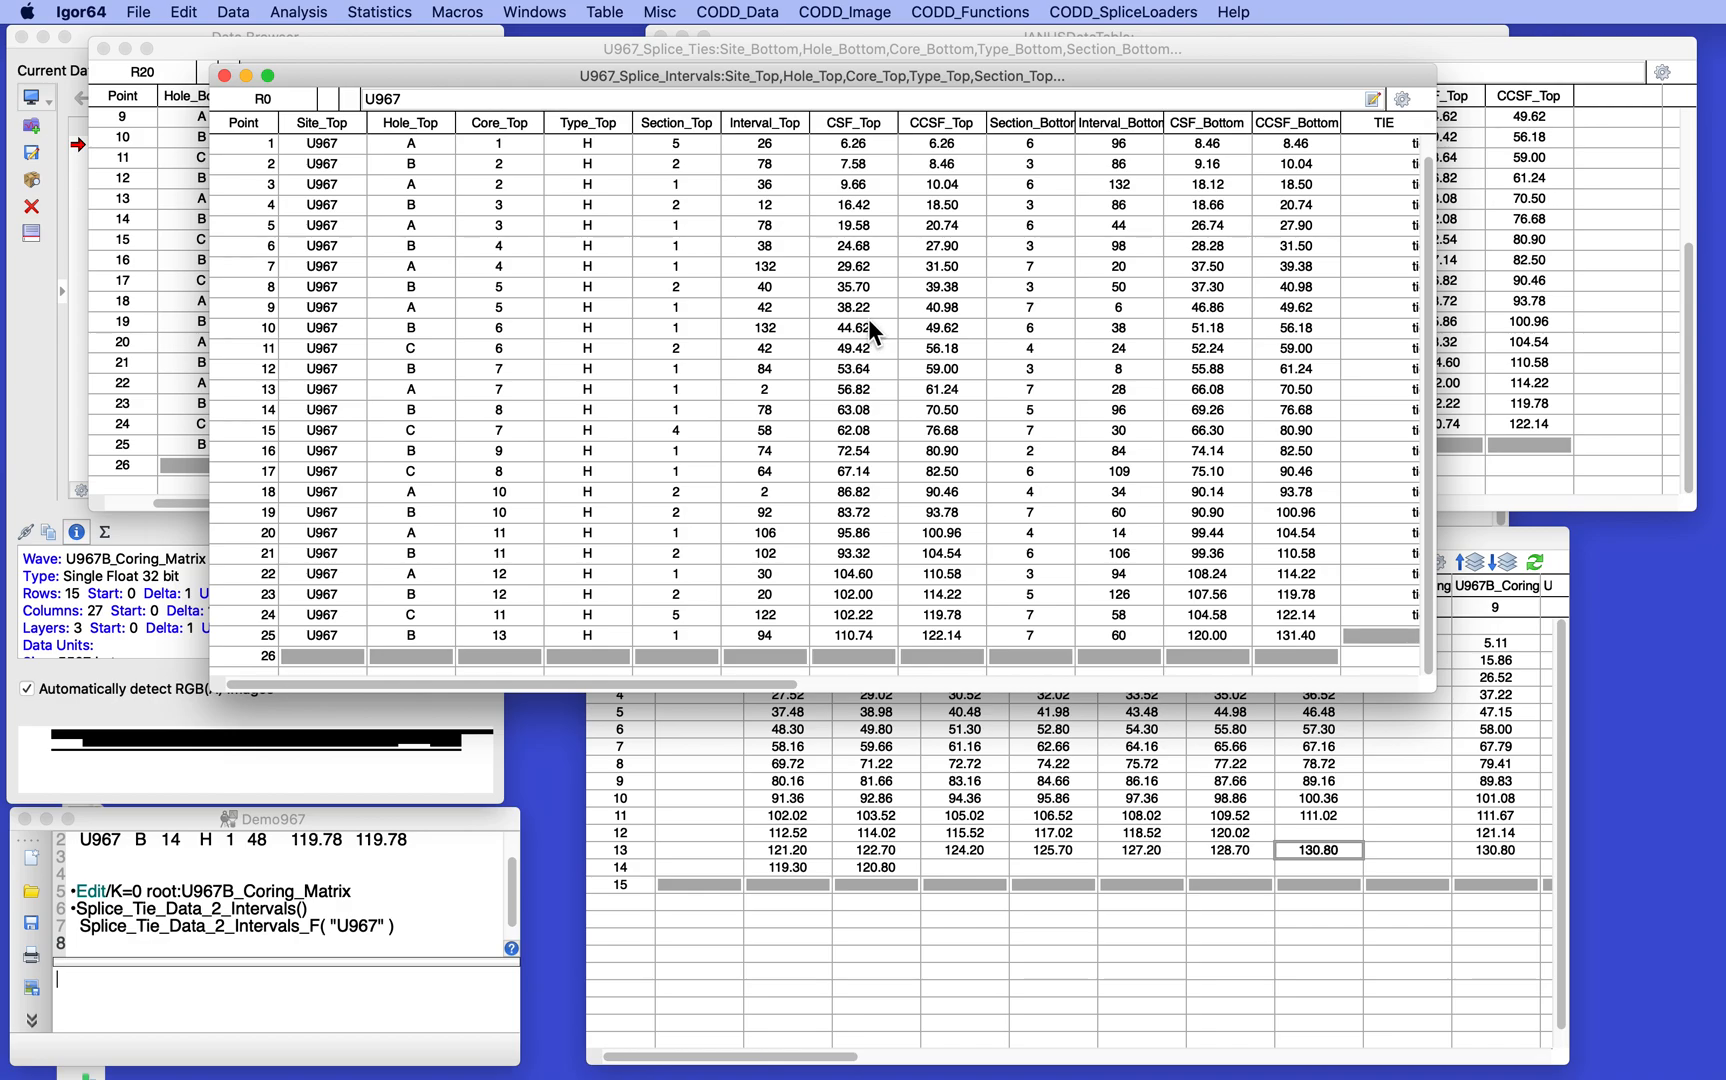
scroll(828, 343, up, 1)
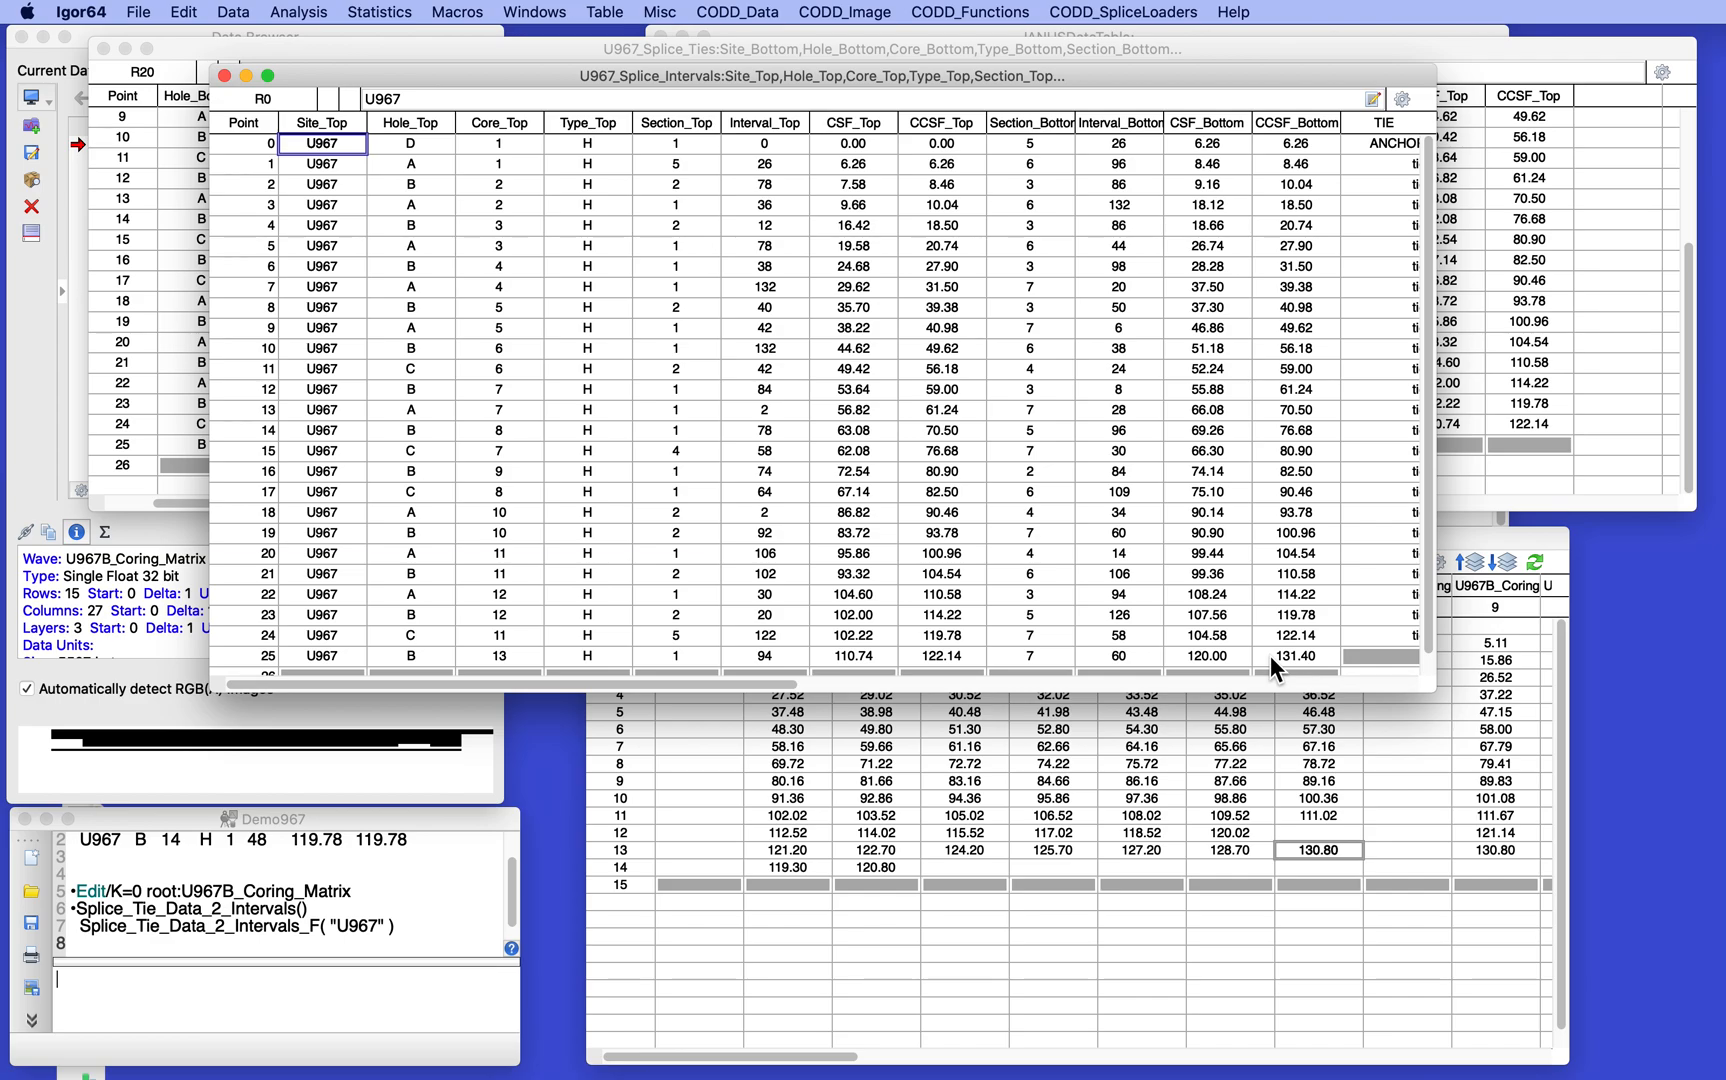
- Inspect the contents of the U967_Splice_Intervals and U967_Splice_Ties folders in the Data Browser, and collapse both again
click(42, 320)
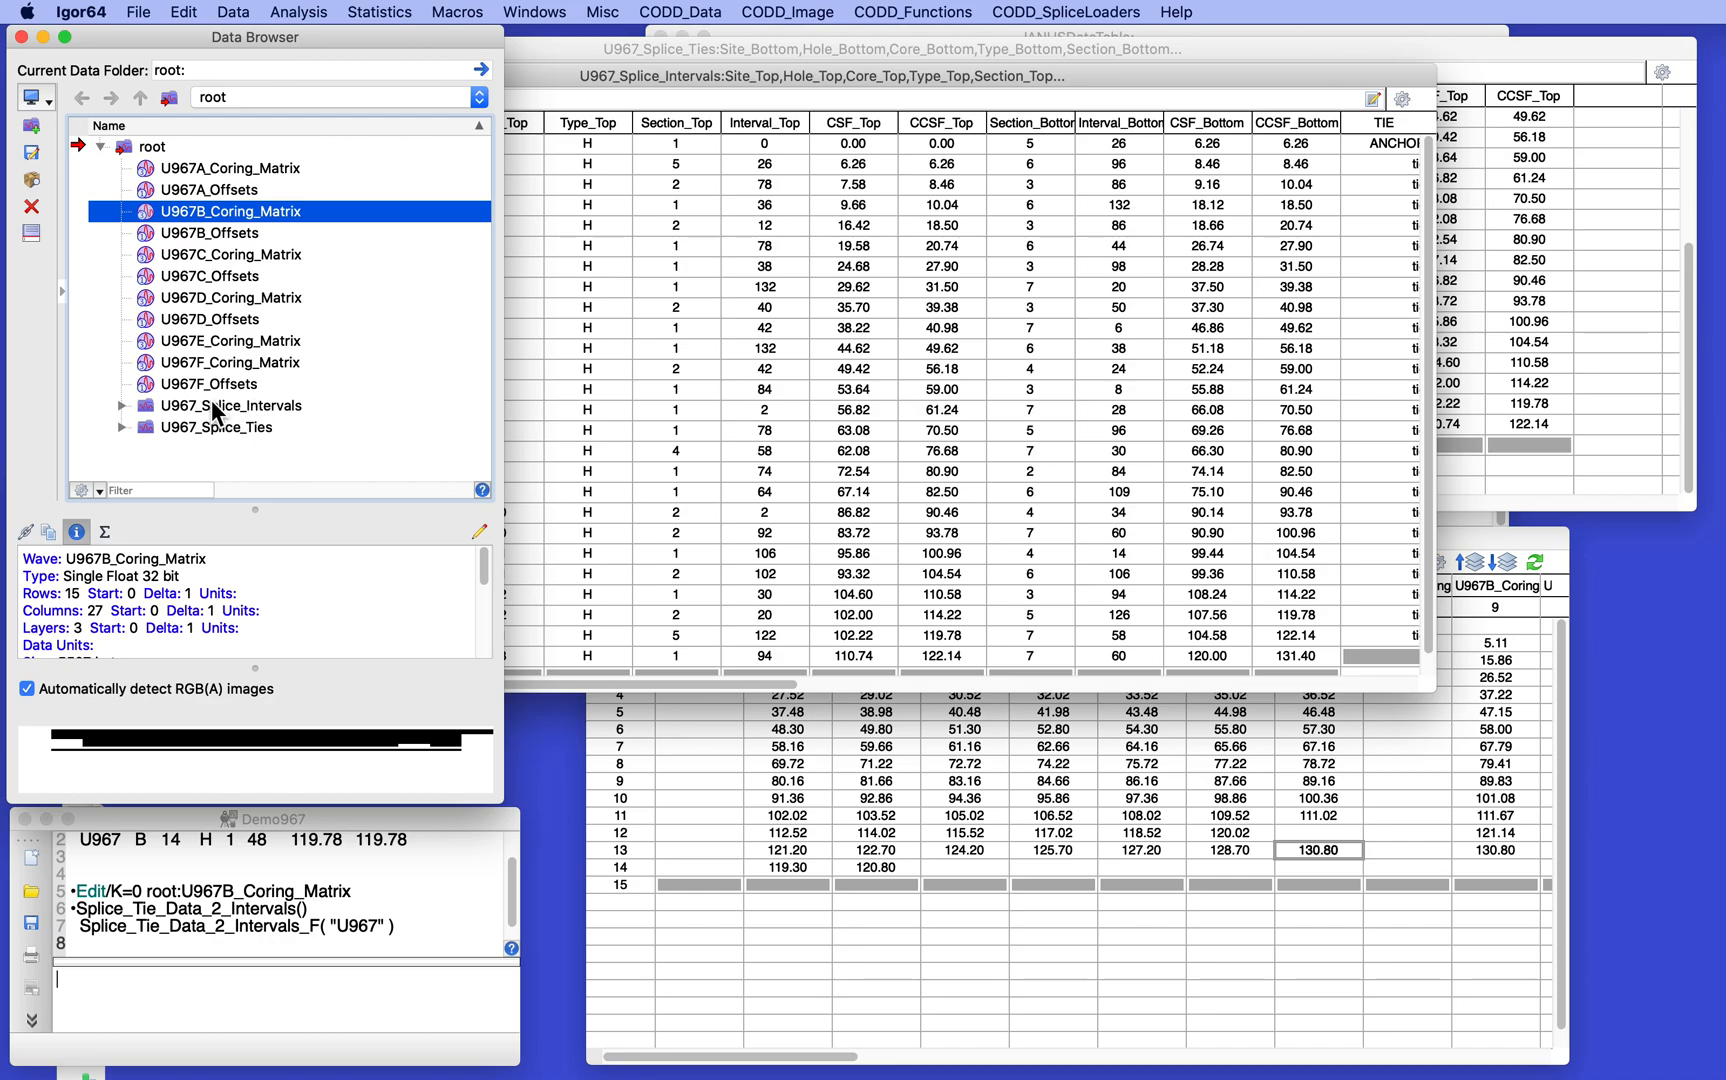
click(119, 405)
click(119, 405)
click(119, 425)
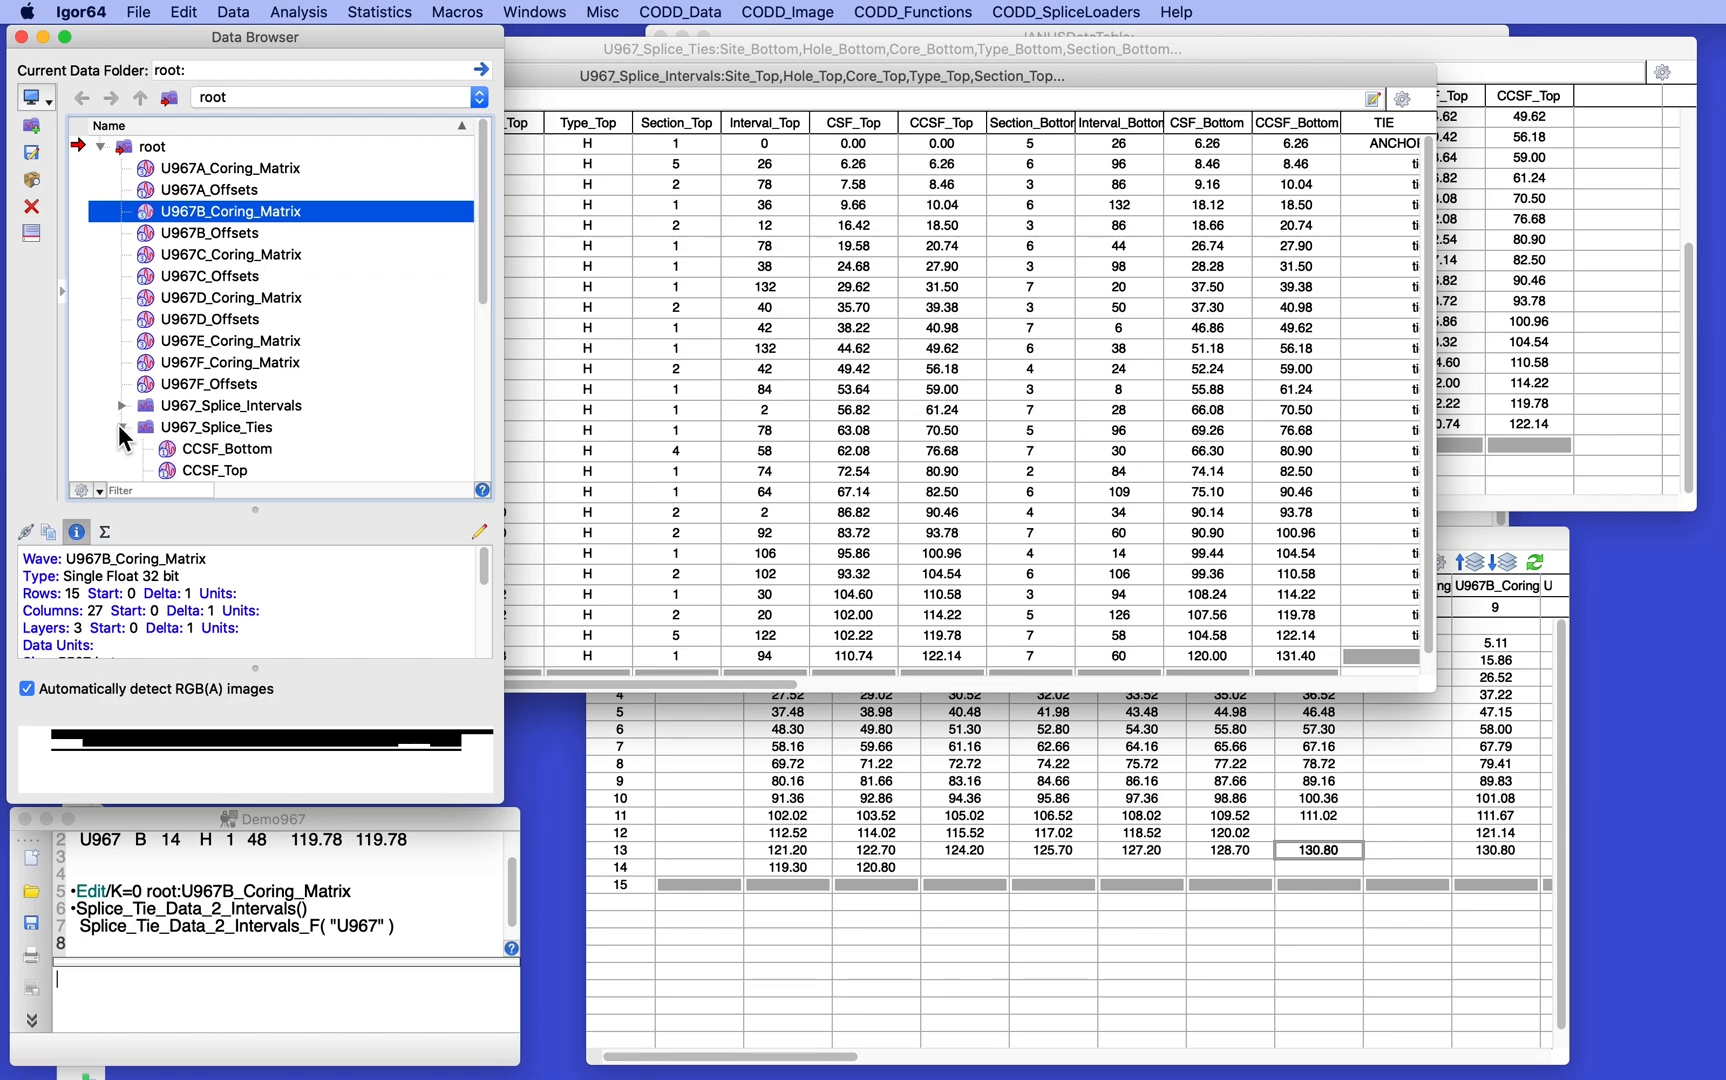
click(119, 425)
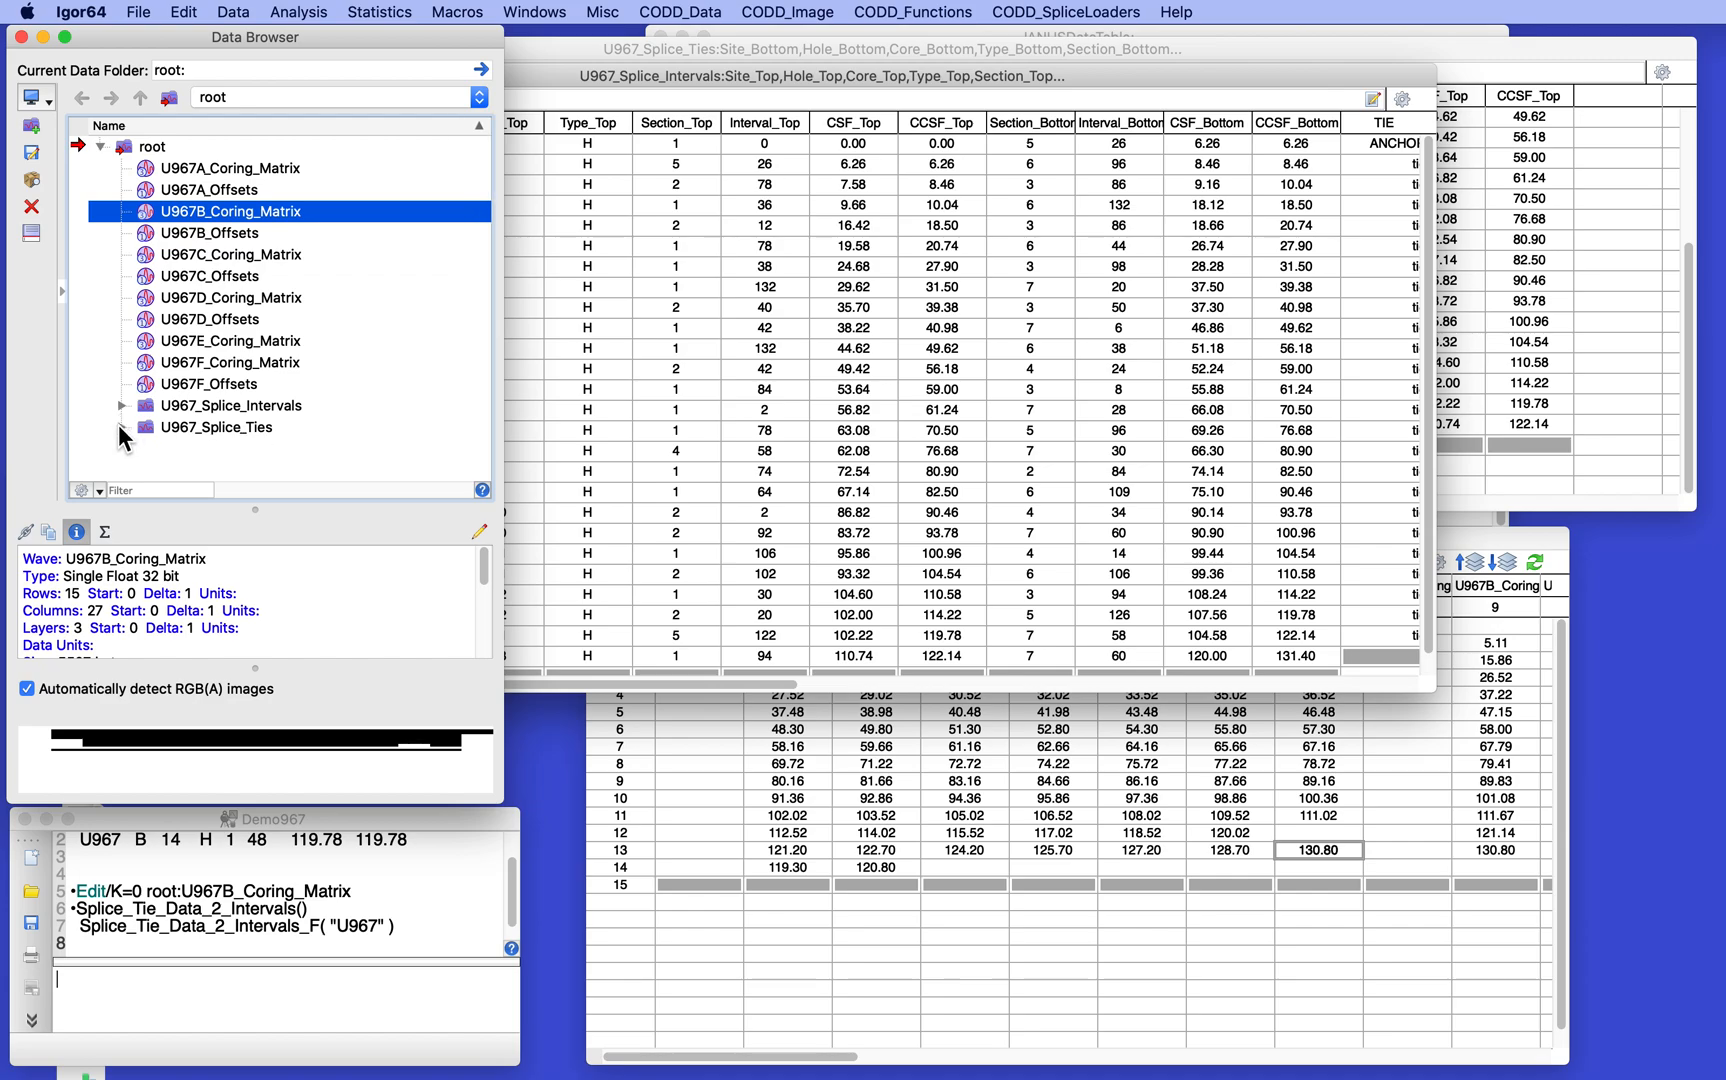